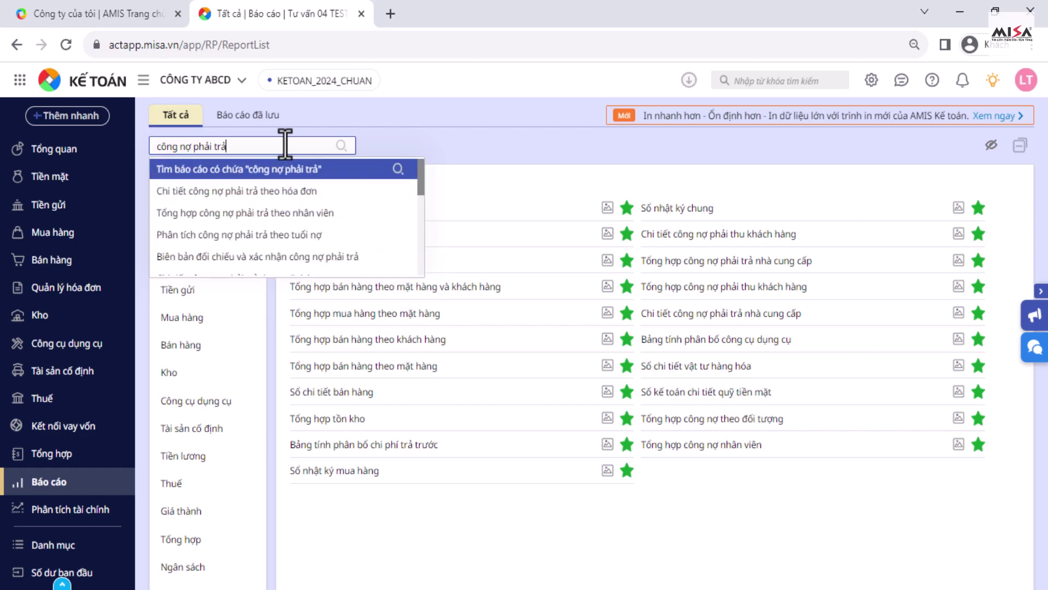
Search the report list for "công nợ phải trả".
key("Return")
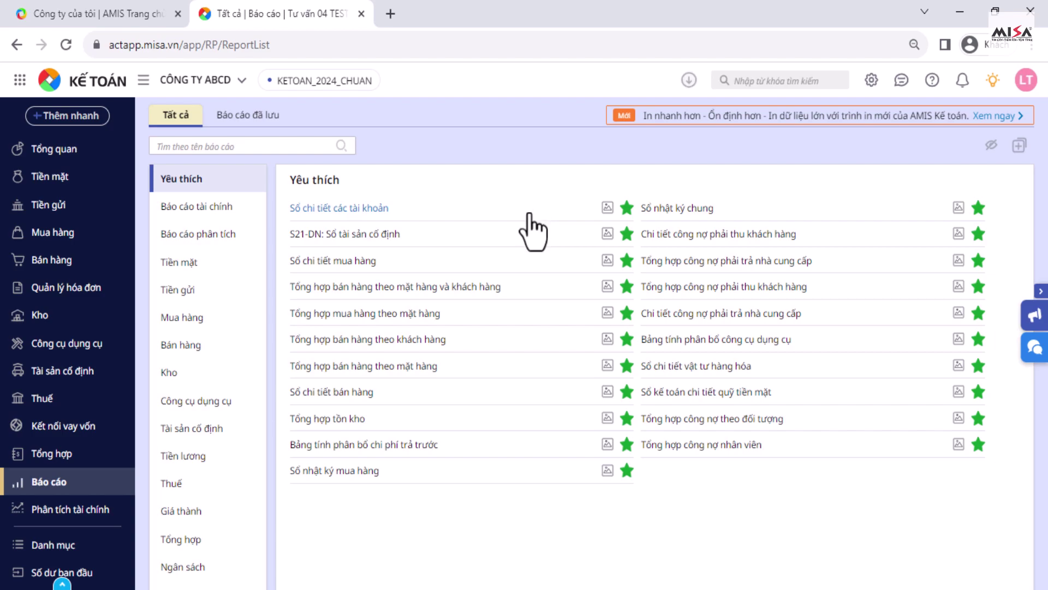
Mark the Sổ tiền gửi ngân hàng report under Tiền gửi as a favourite and show the Yêu thích list.
left_click(211, 291)
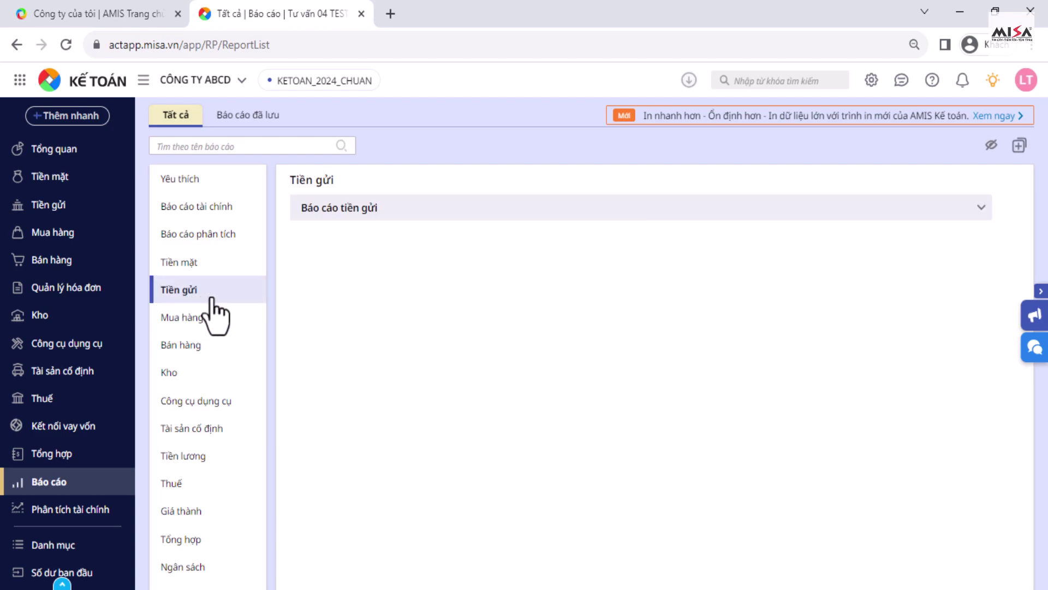
left_click(389, 213)
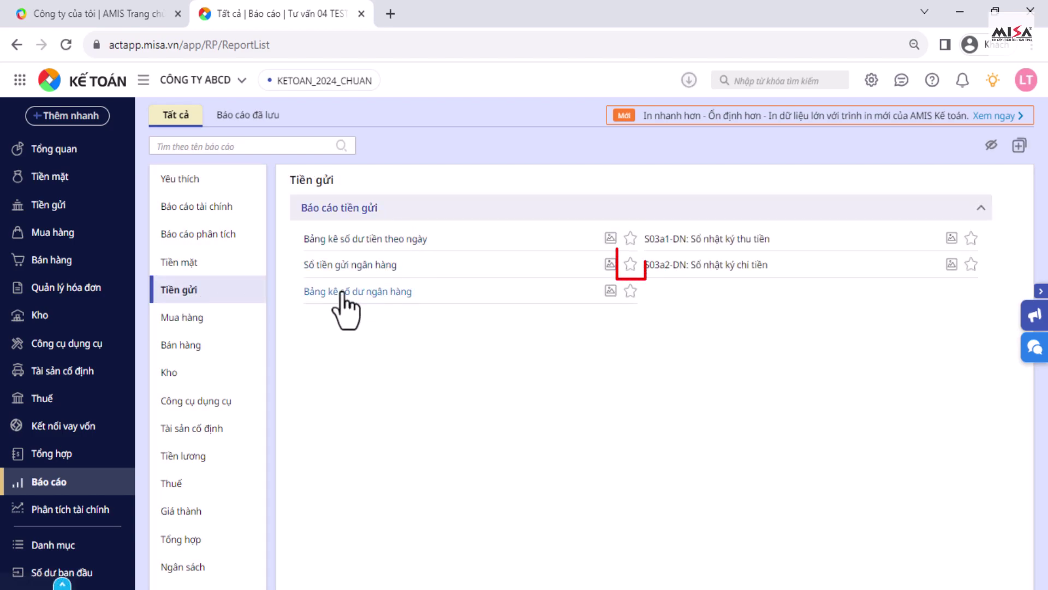
left_click(631, 264)
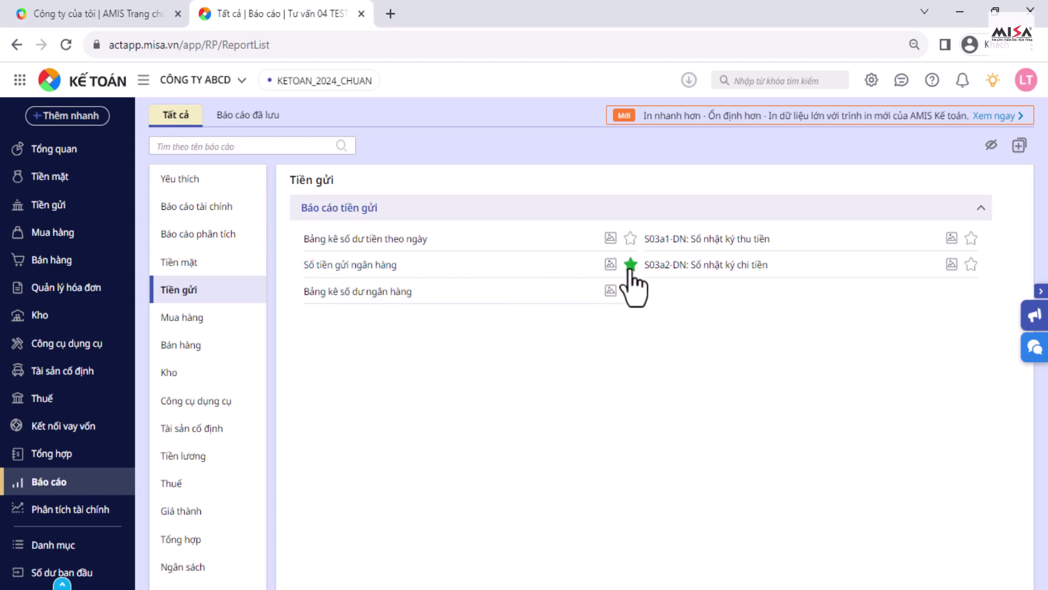
left_click(223, 186)
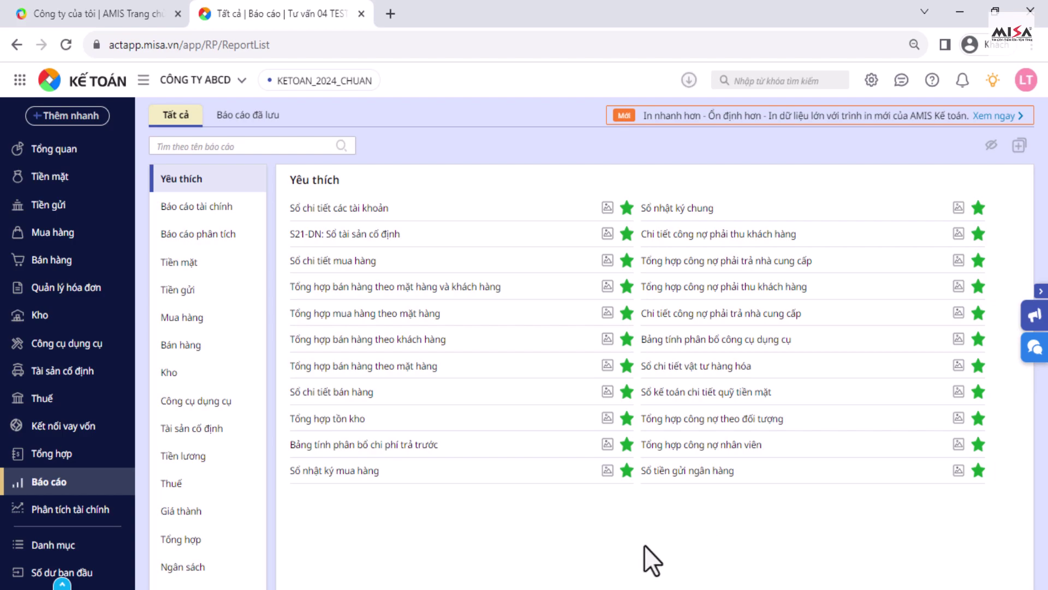
Generate the Bảng cân đối tài khoản (Mẫu quản trị) financial report for the period Năm nay with account level 2.
left_click(244, 212)
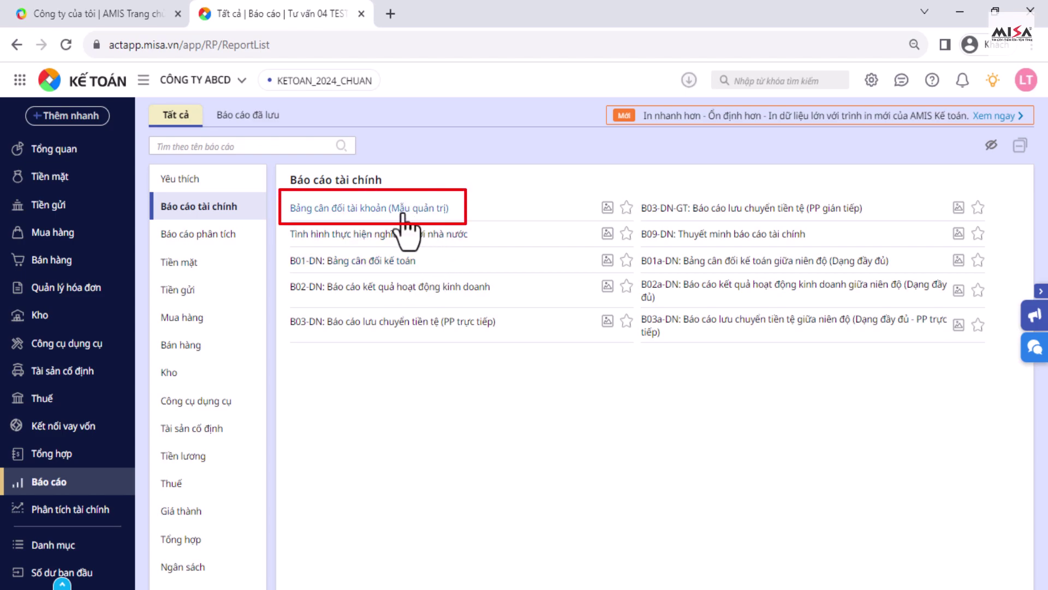
left_click(349, 209)
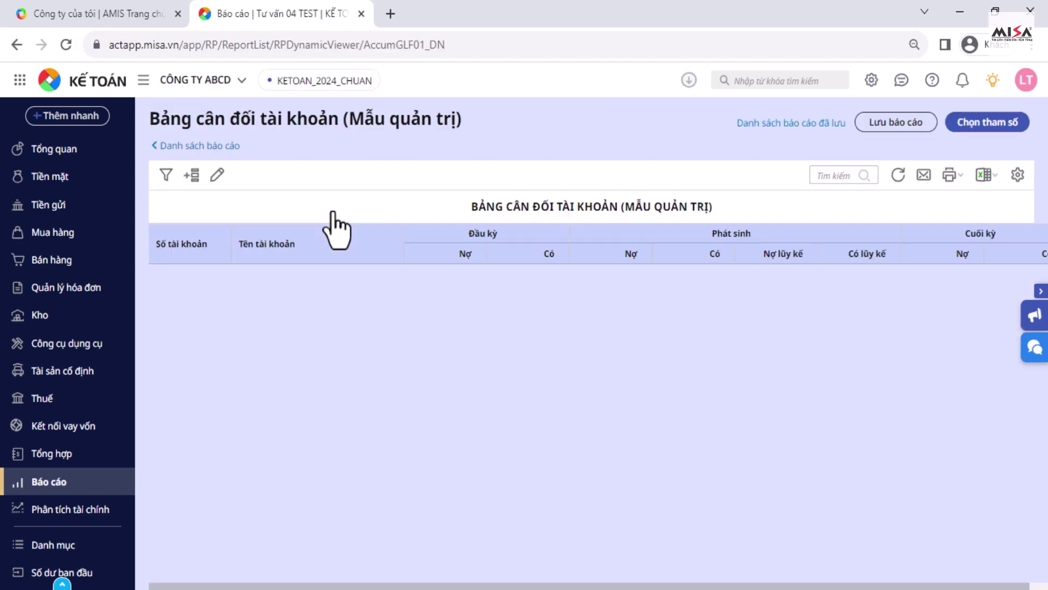
left_click(1027, 203)
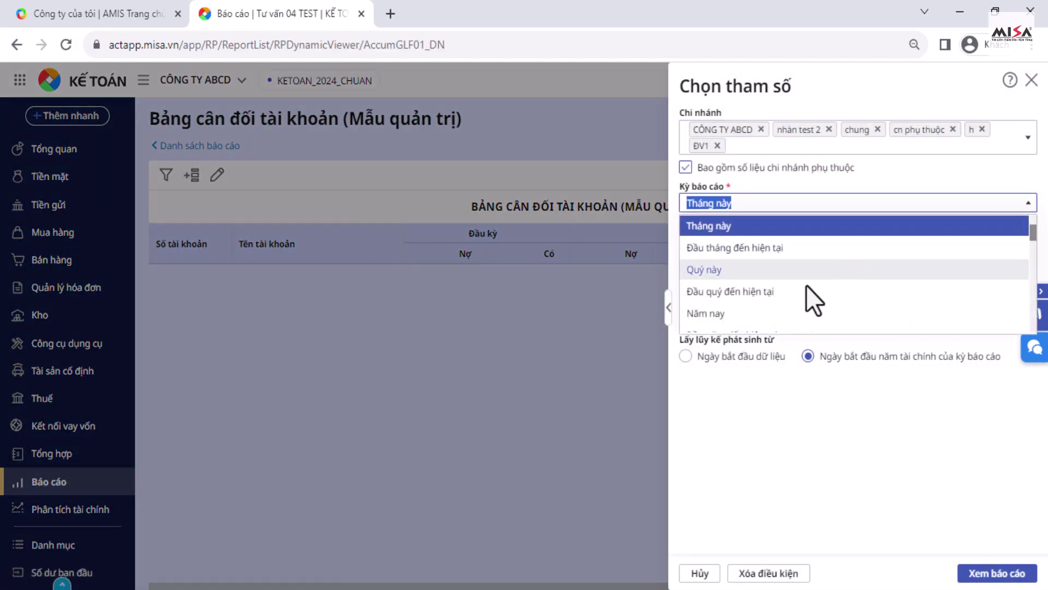
left_click(797, 309)
left_click(789, 280)
left_click(732, 324)
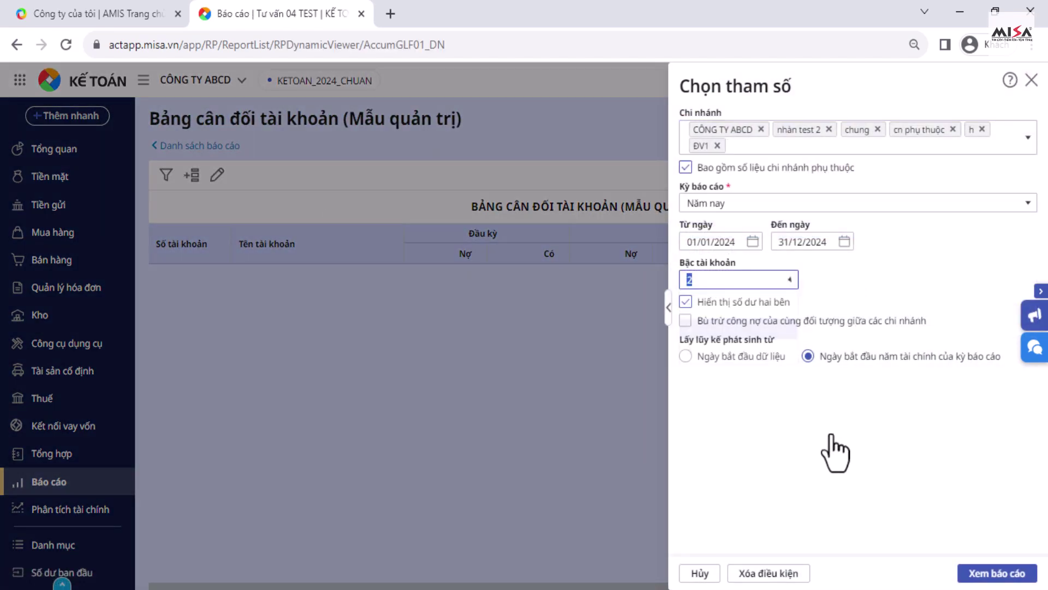
left_click(993, 572)
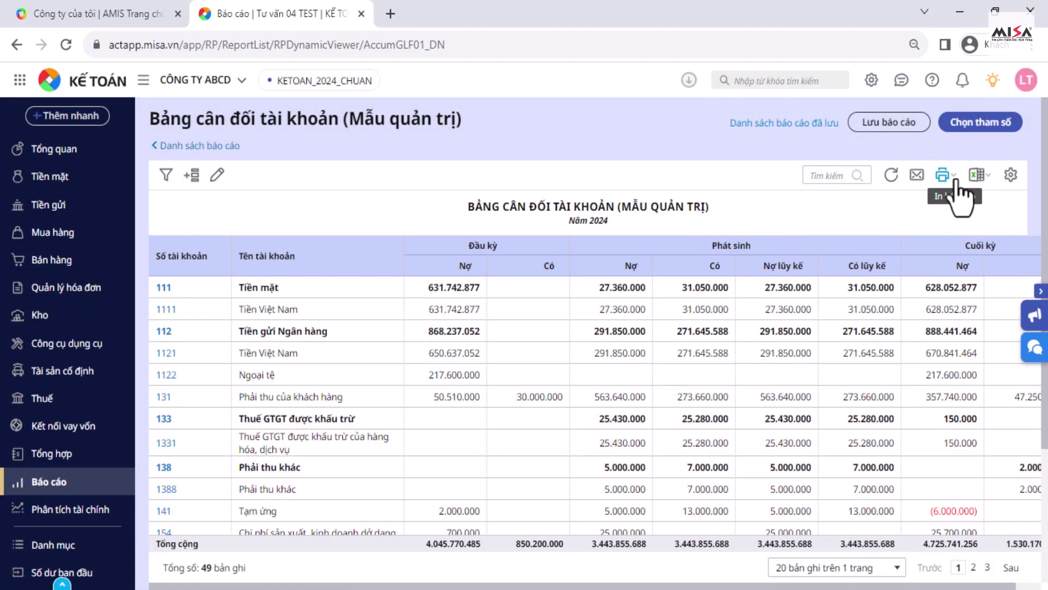
Open the details of account 1561 (Giá mua hàng hóa) from the trial balance report.
left_click(956, 183)
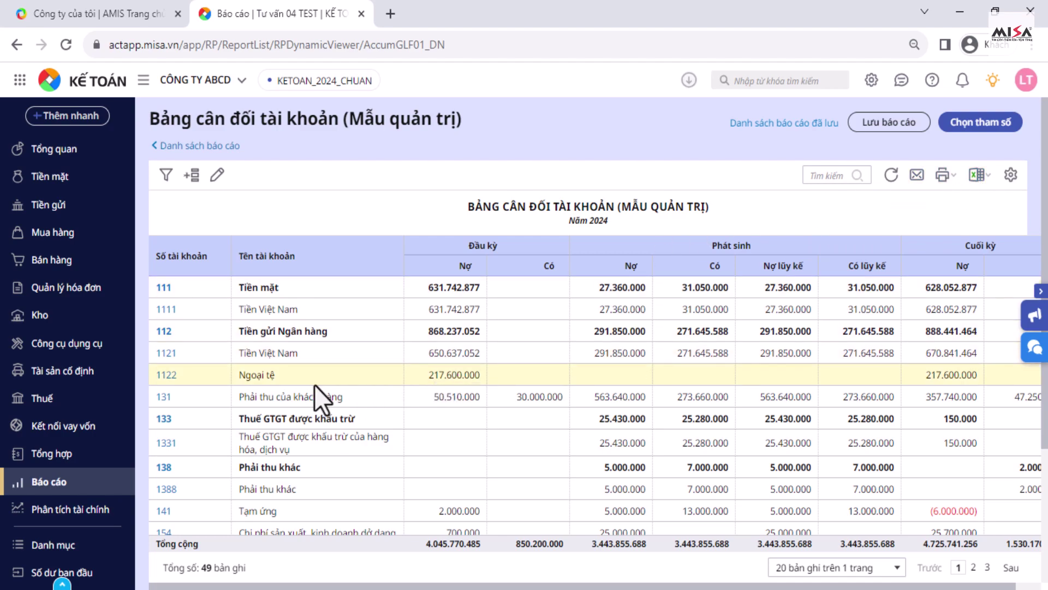
scroll(204, 410, "down", 1)
scroll(204, 410, "down", 3)
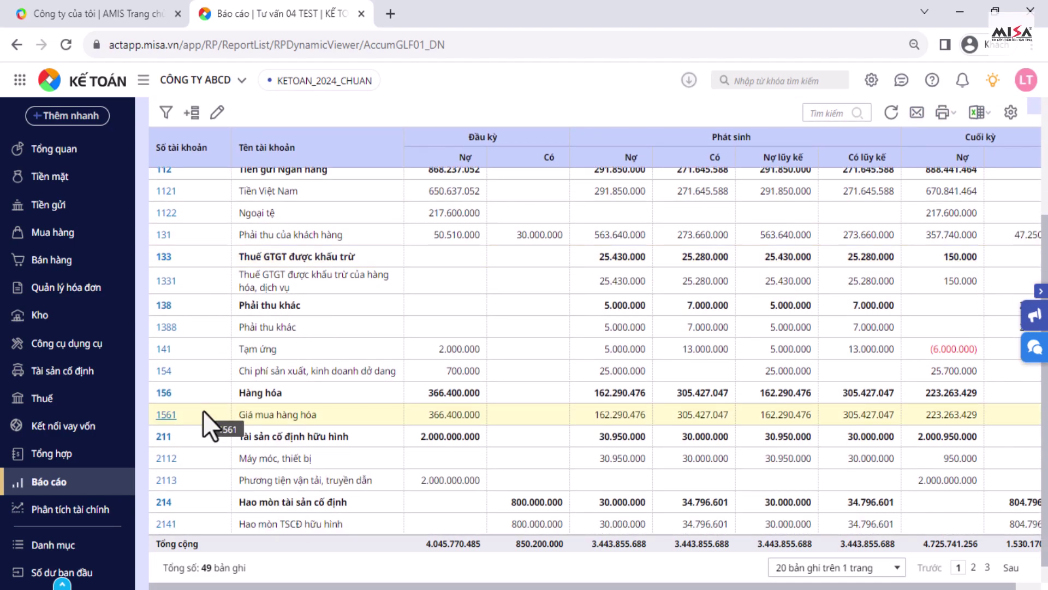
left_click(166, 415)
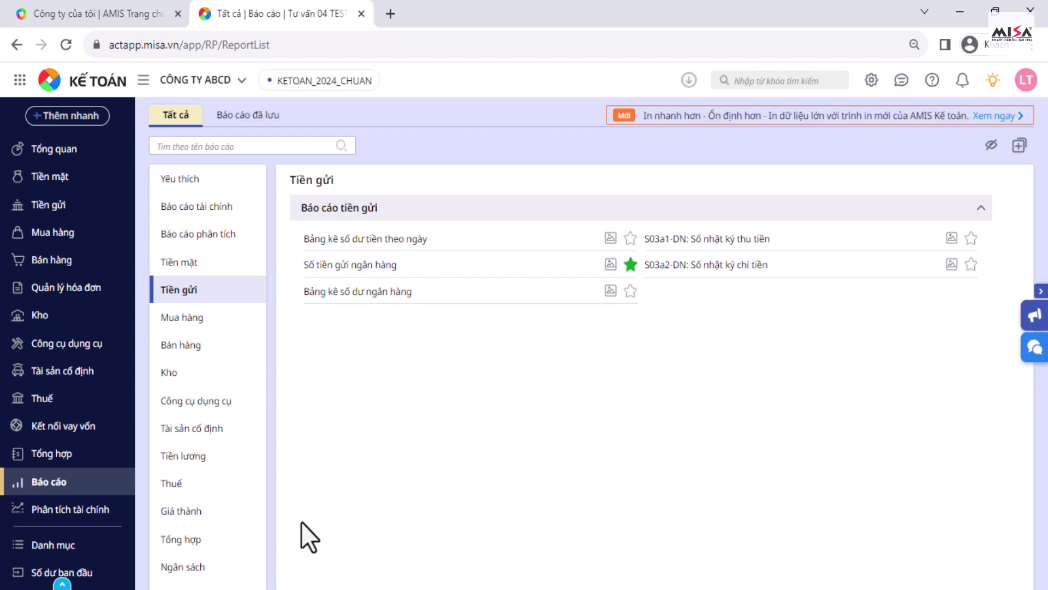
Generate the Sổ kế toán chi tiết quỹ tiền mặt report under Tiền mặt for Năm nay and account 1111.
left_click(203, 267)
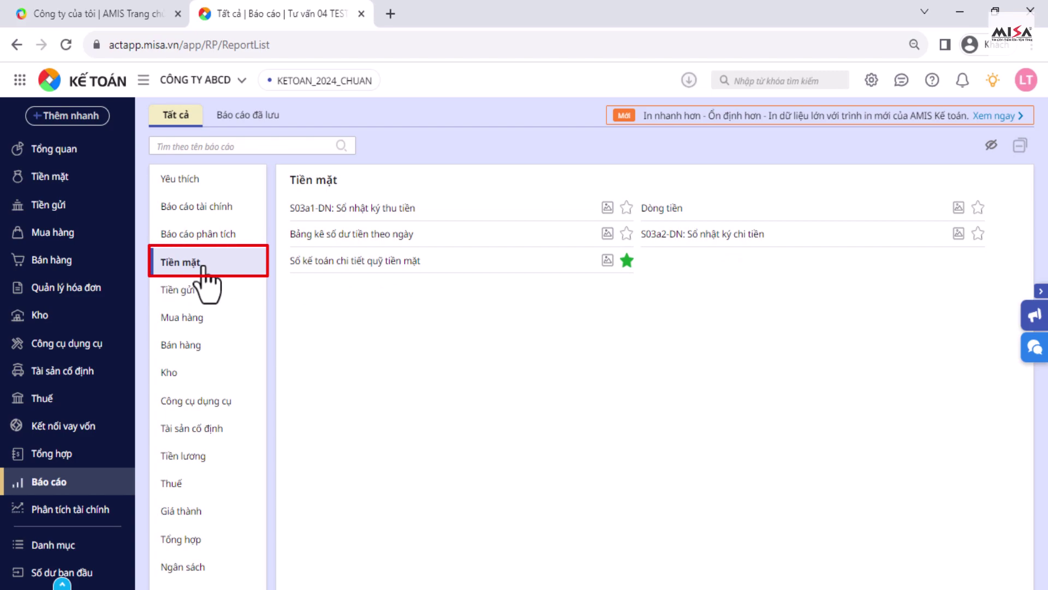
left_click(350, 266)
left_click(527, 185)
left_click(400, 295)
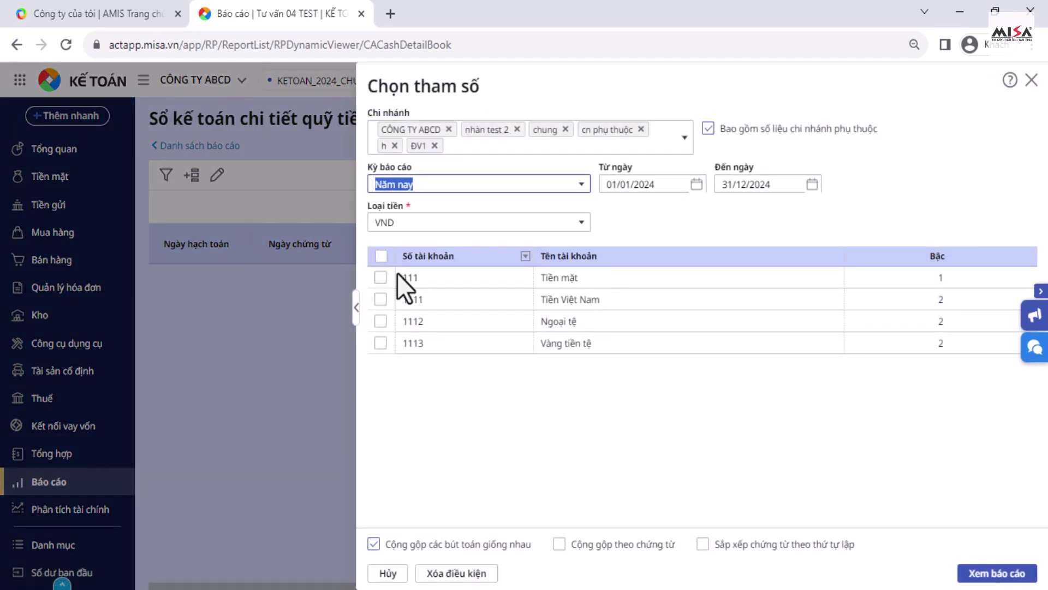
left_click(381, 299)
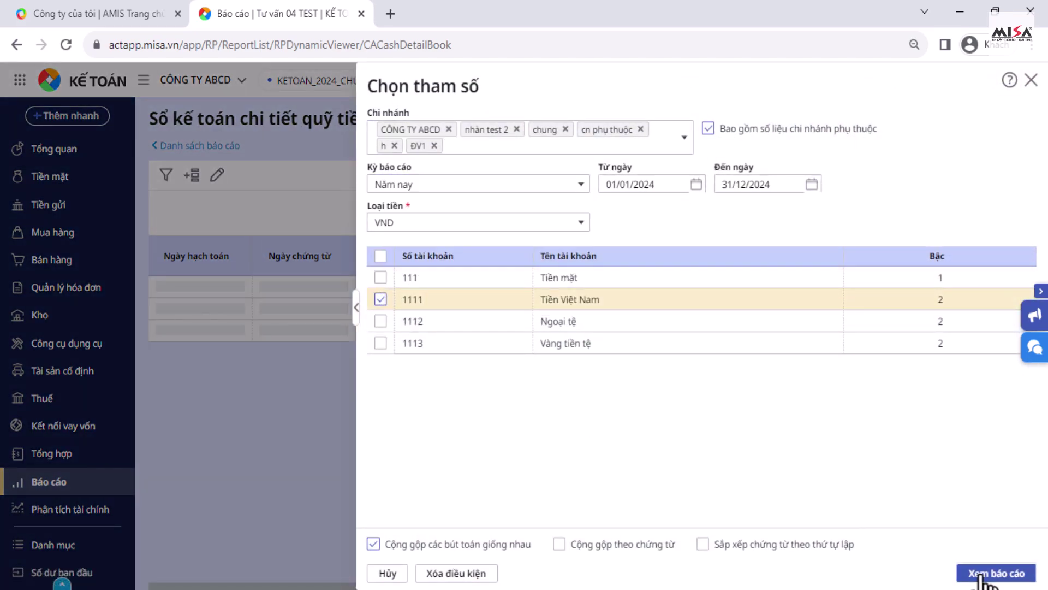
left_click(979, 575)
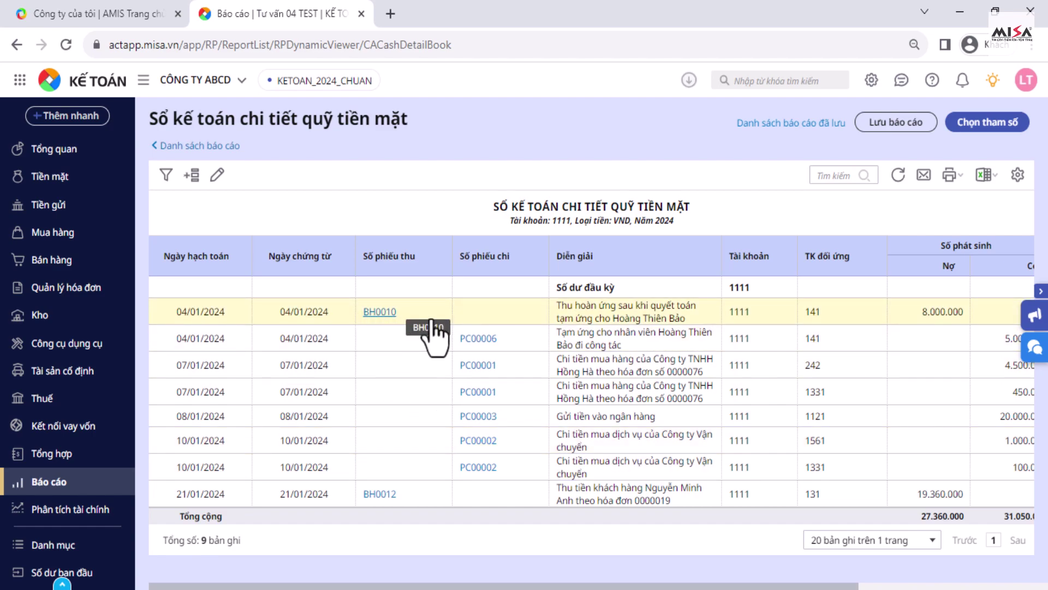
Examine purchase voucher PC00001 from the cash book report and close it.
left_click(477, 364)
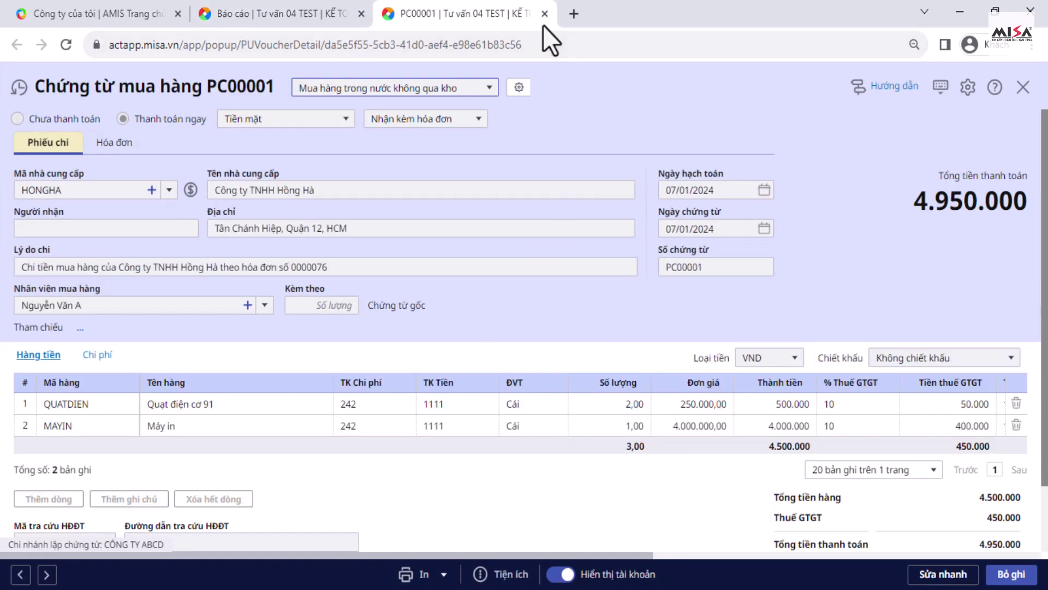
left_click(544, 14)
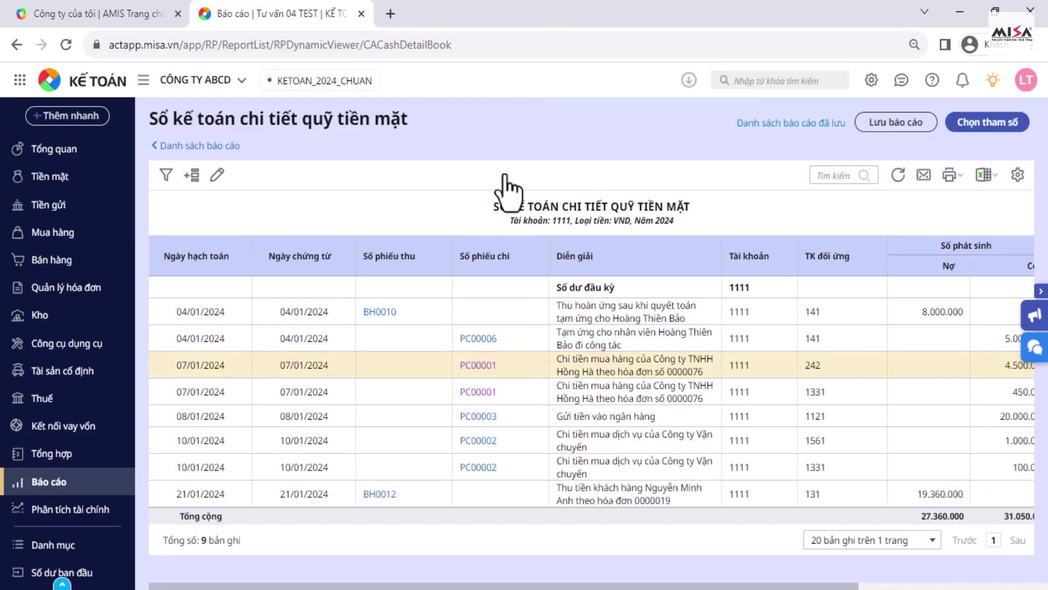
Print the cash book report with the paper size A4 - Ngang.
left_click(949, 176)
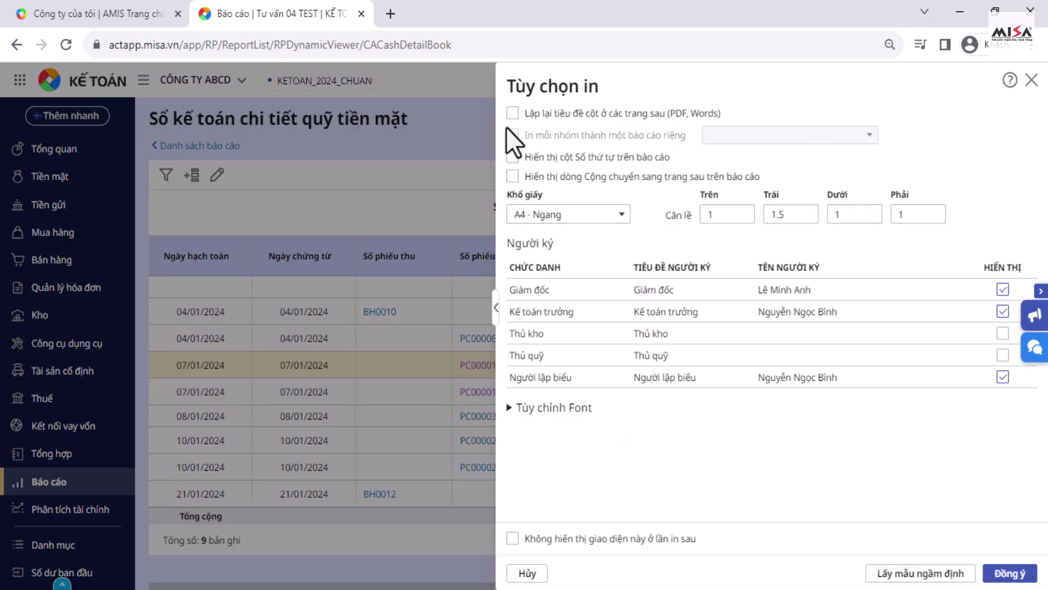
left_click(621, 216)
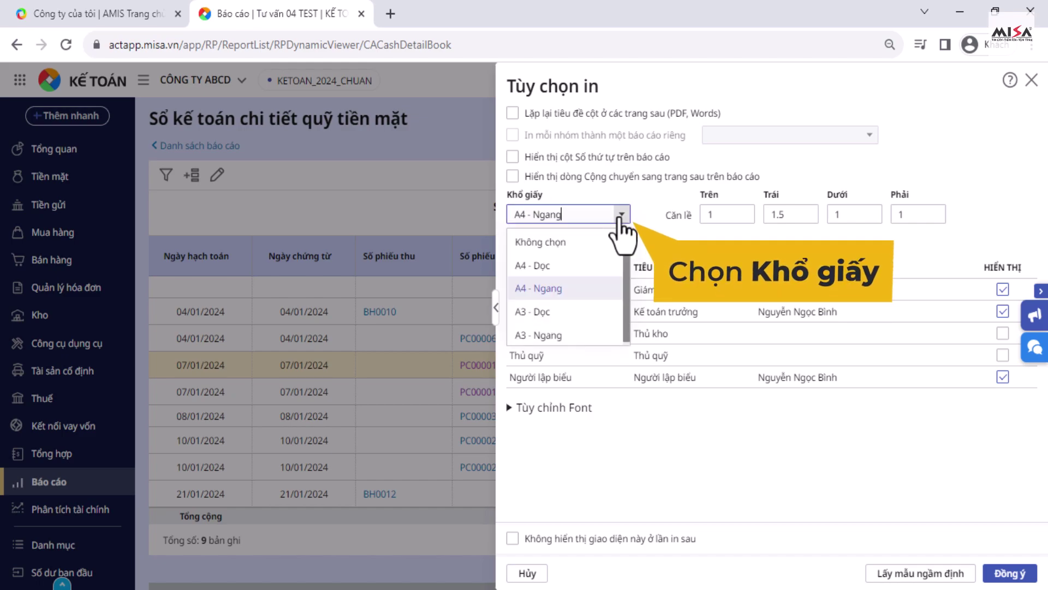
left_click(574, 290)
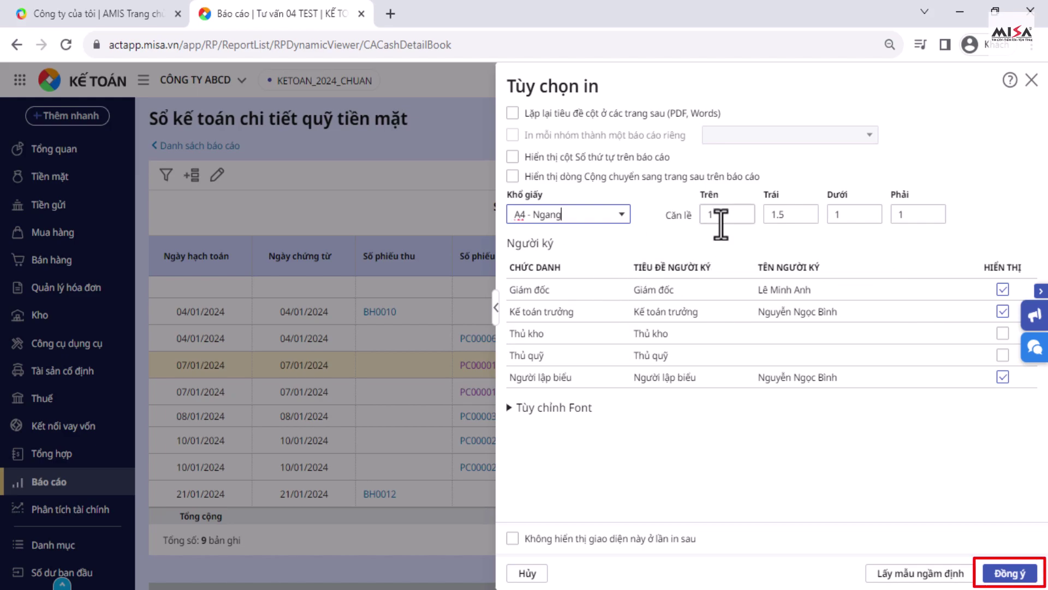
left_click(1006, 575)
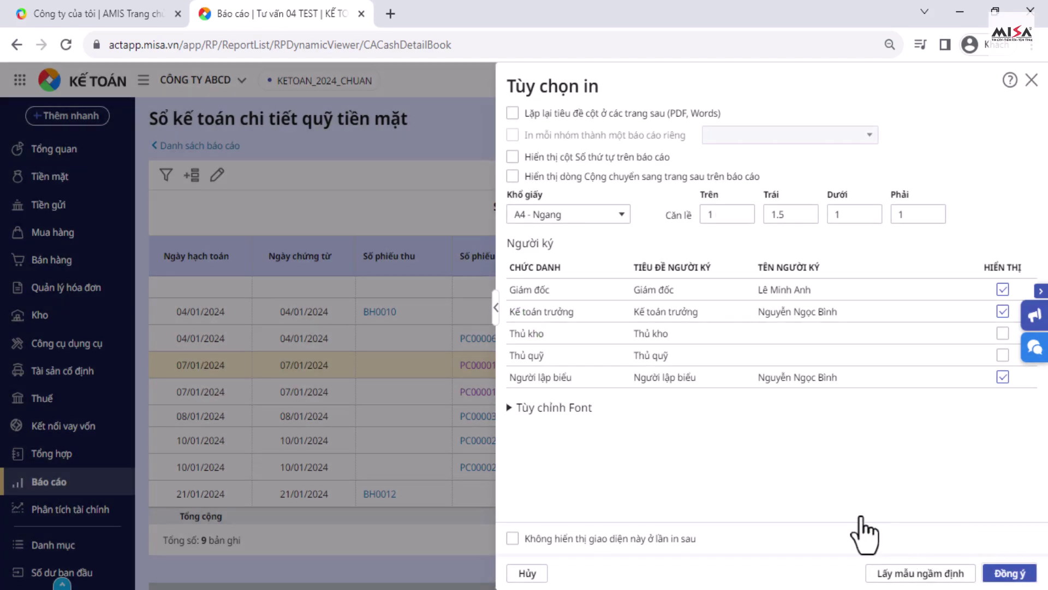
key("ctrl+w")
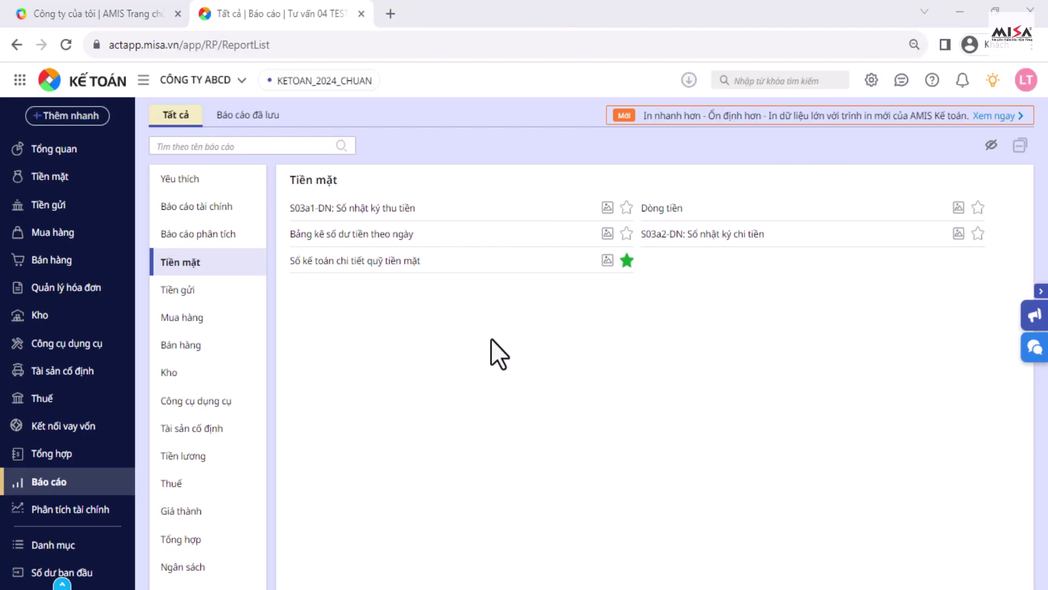
Show the reports in the Báo cáo tiền gửi group under Tiền gửi.
left_click(184, 291)
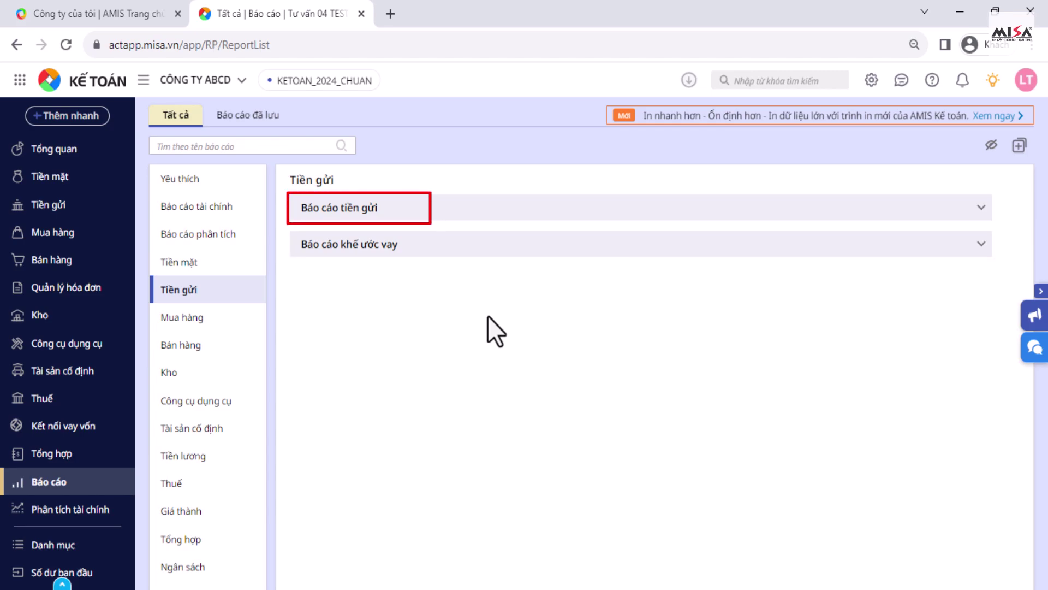
left_click(981, 209)
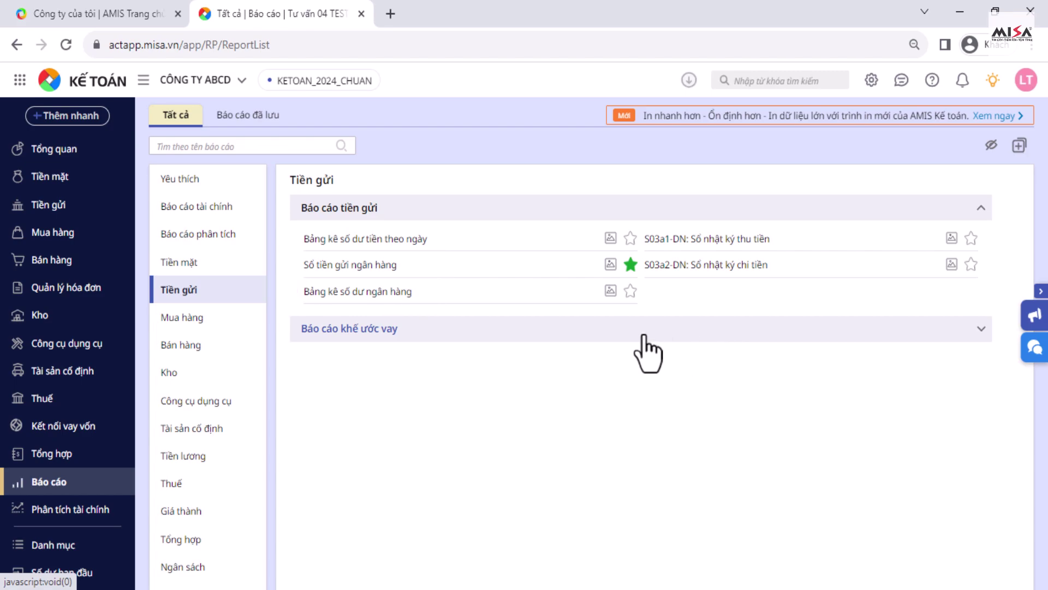
Under Mua hàng, show the reports in Báo cáo mua hàng theo nhà cung cấp, mặt hàng and Báo cáo công nợ nhà cung cấp.
left_click(220, 323)
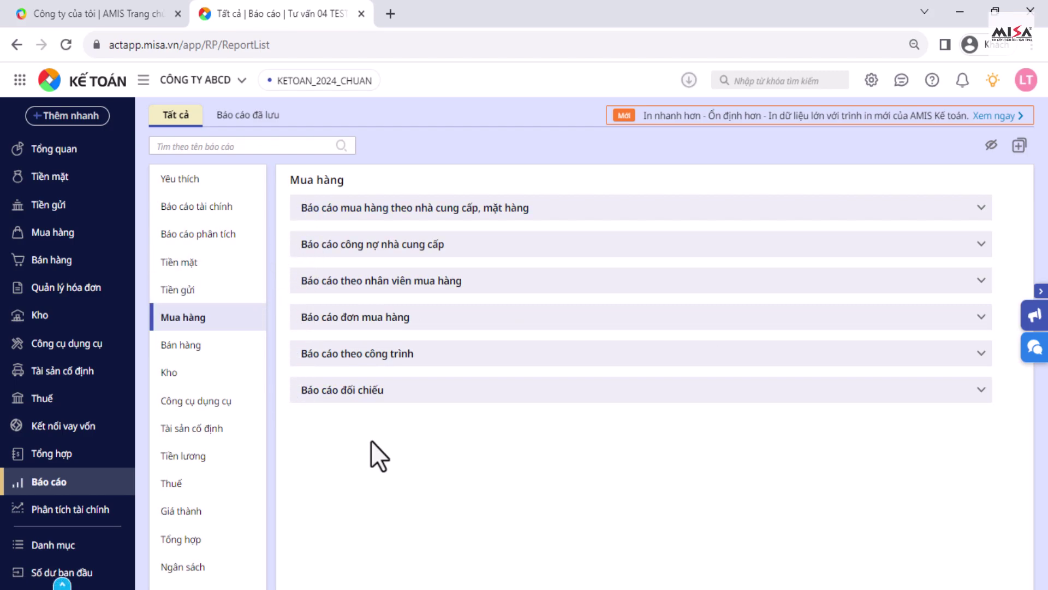
left_click(982, 208)
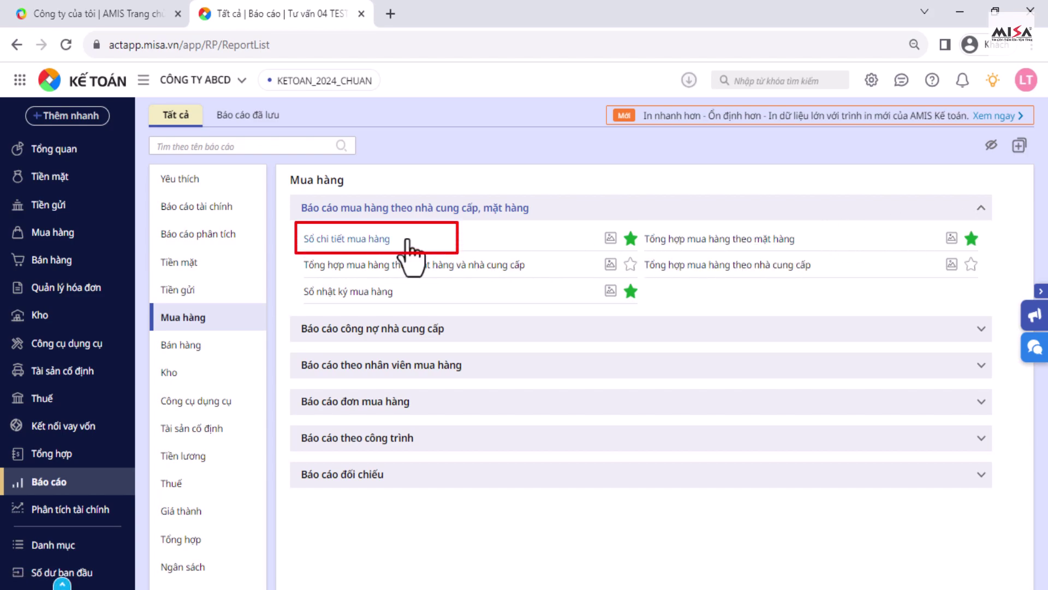
left_click(981, 329)
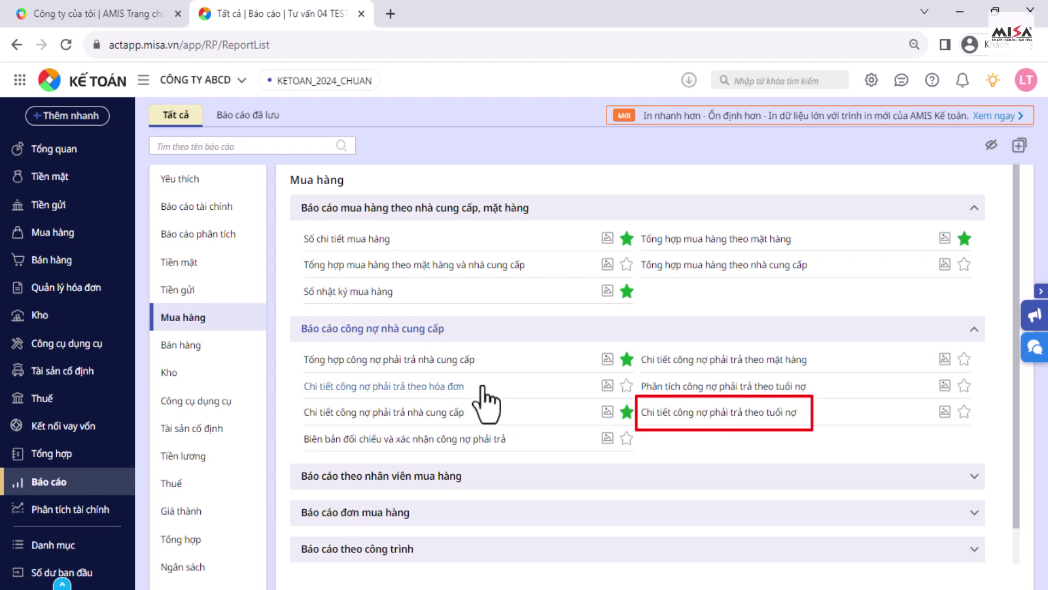
Generate the Tổng hợp bán hàng theo mặt hàng report under Bán hàng for Năm nay with all items, and open the sales details for LG40.
left_click(216, 346)
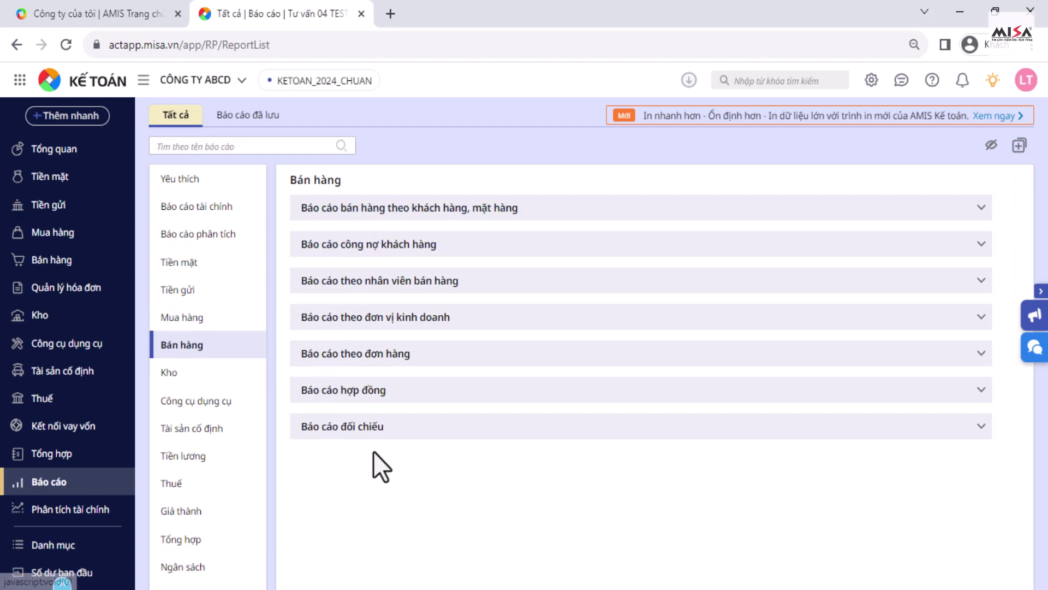
left_click(981, 207)
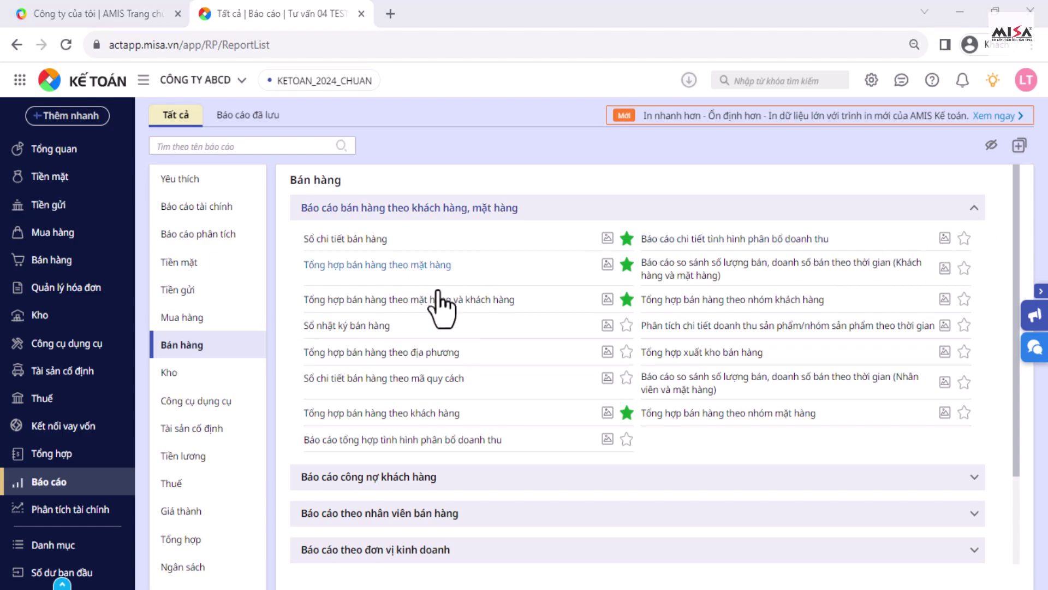
left_click(457, 267)
left_click(532, 184)
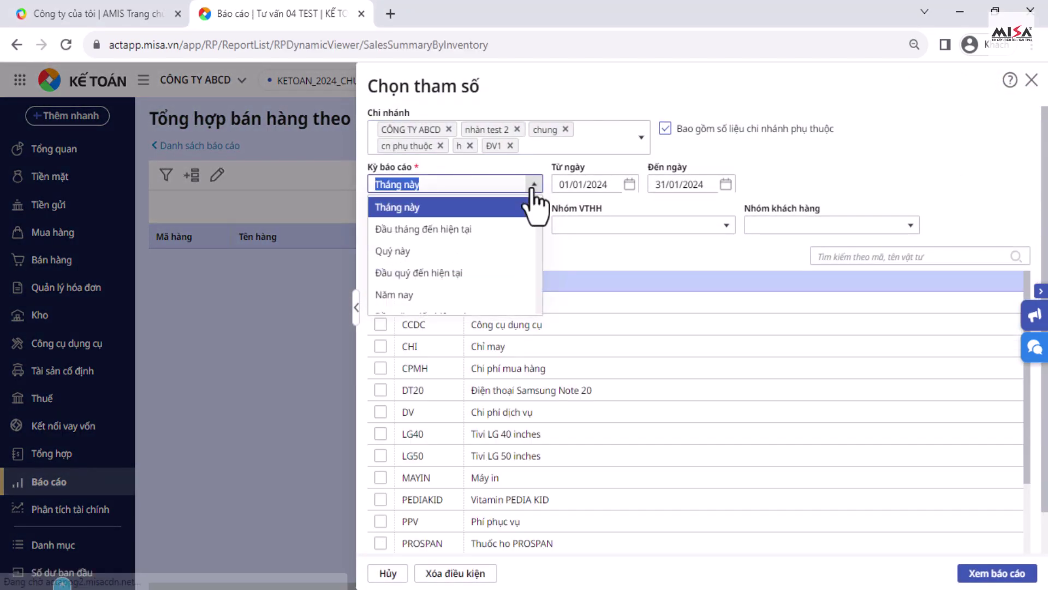
left_click(461, 292)
left_click(375, 255)
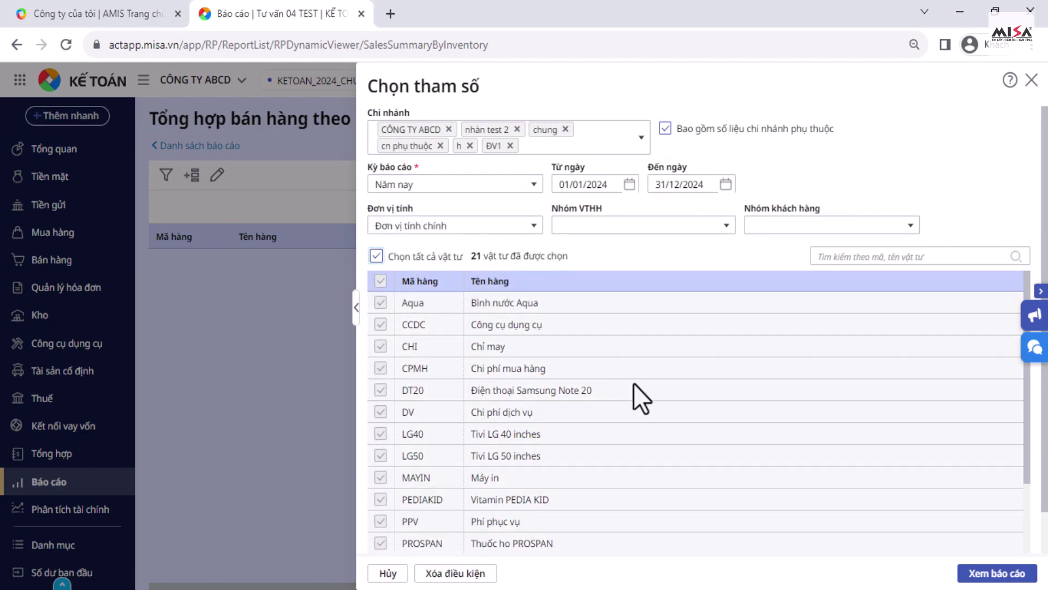
scroll(636, 385, "down", 1)
left_click(982, 573)
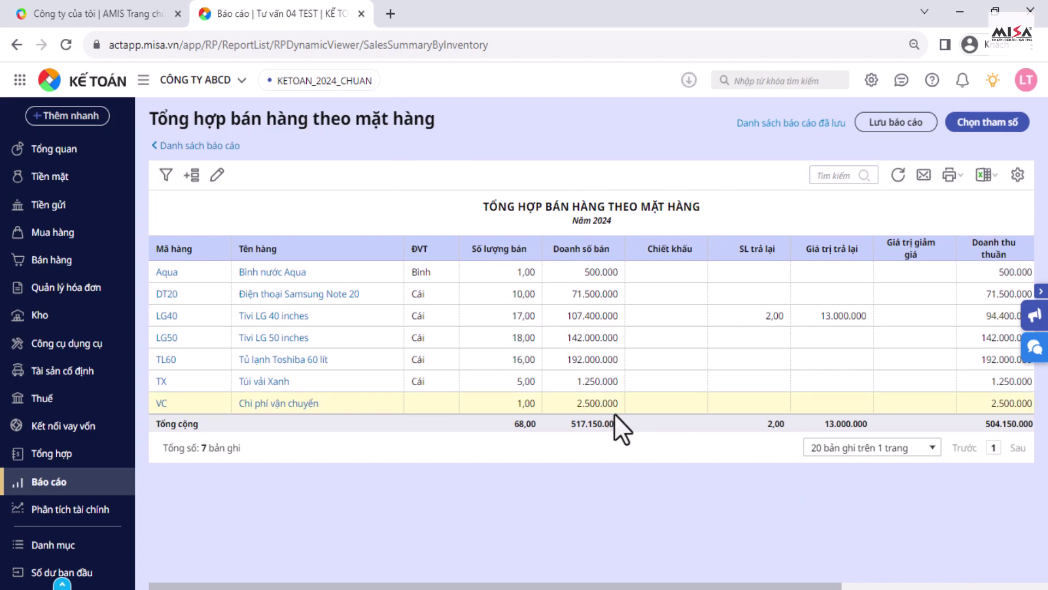
left_click(165, 317)
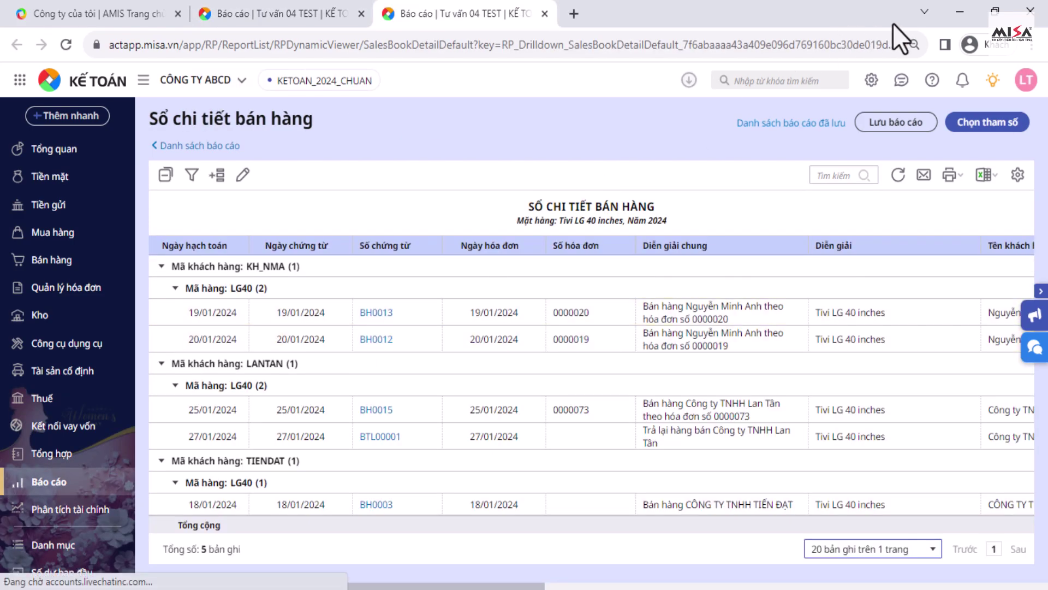
Close the sales details and switch the item sales summary to the Bảng chi tiết chênh lệch giá bán và giá vốn template.
left_click(544, 14)
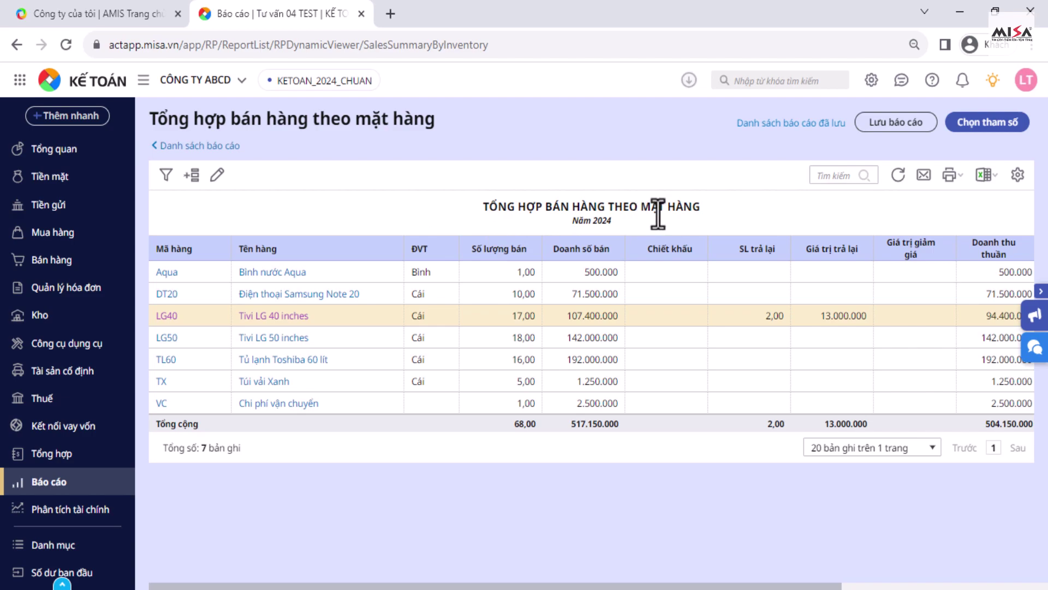
left_click(1017, 175)
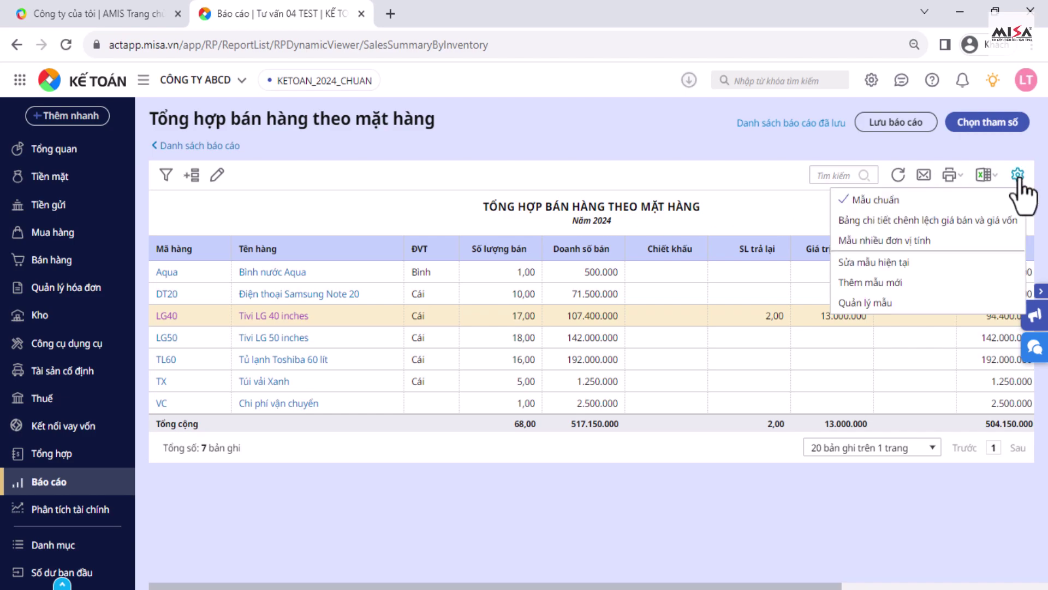
left_click(1008, 220)
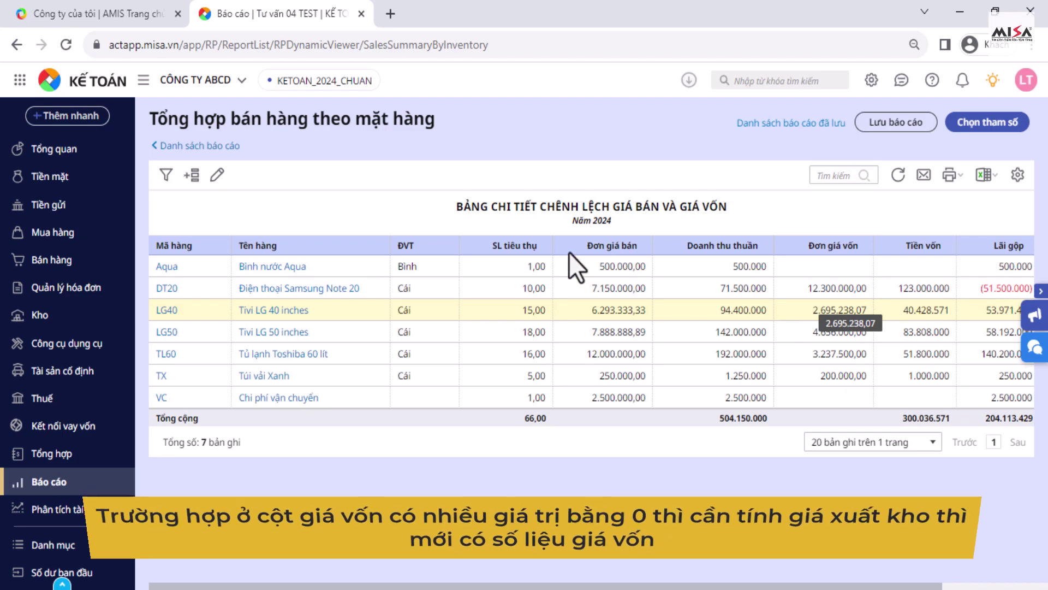
Return to the report list and show the reports in Báo cáo theo nhân viên bán hàng and Báo cáo theo đơn vị kinh doanh.
left_click(167, 146)
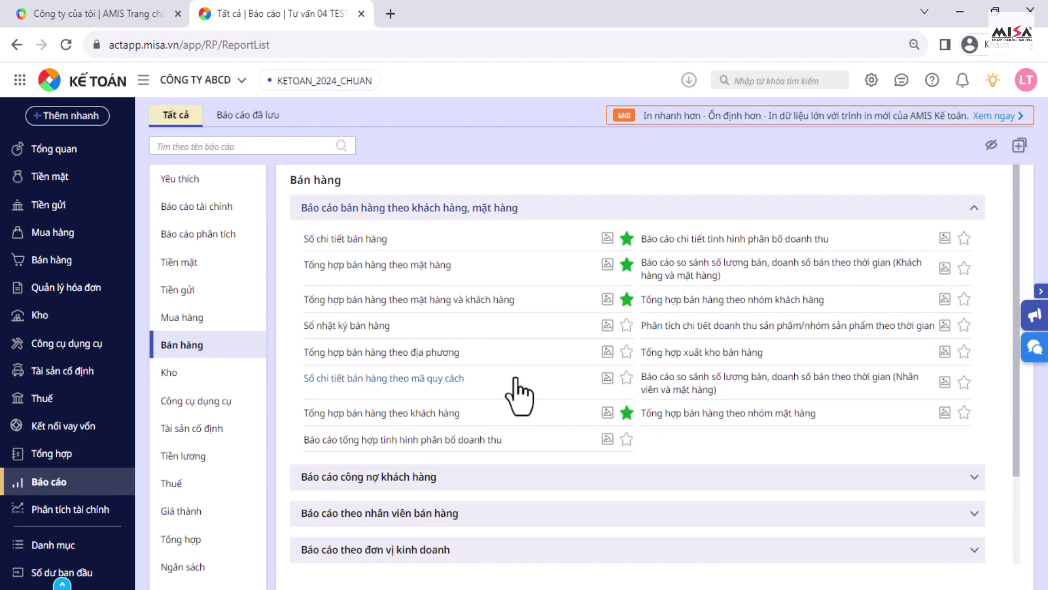
scroll(515, 394, "down", 2)
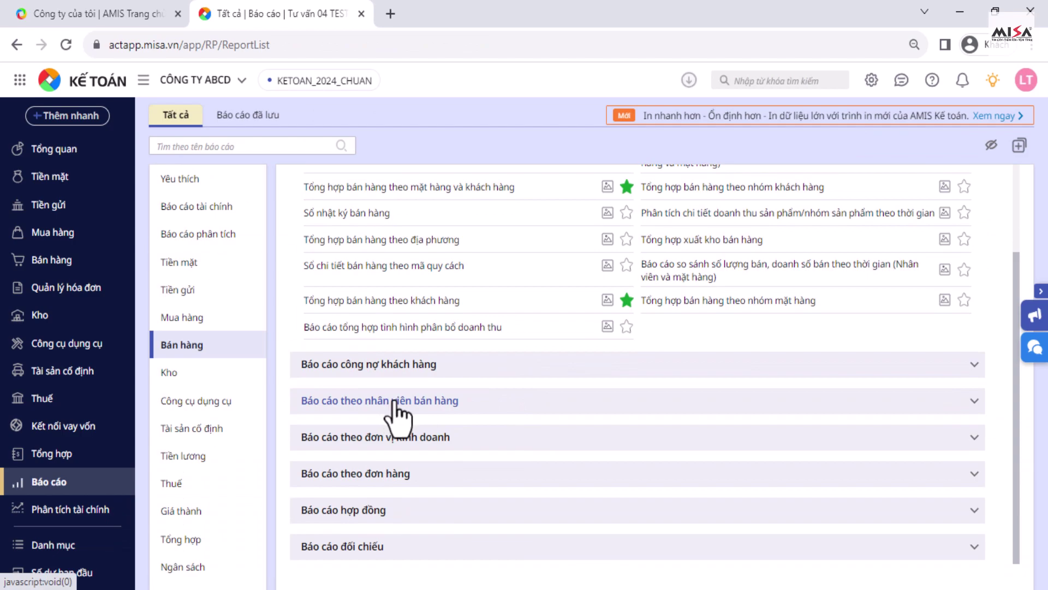
left_click(457, 406)
scroll(507, 431, "down", 2)
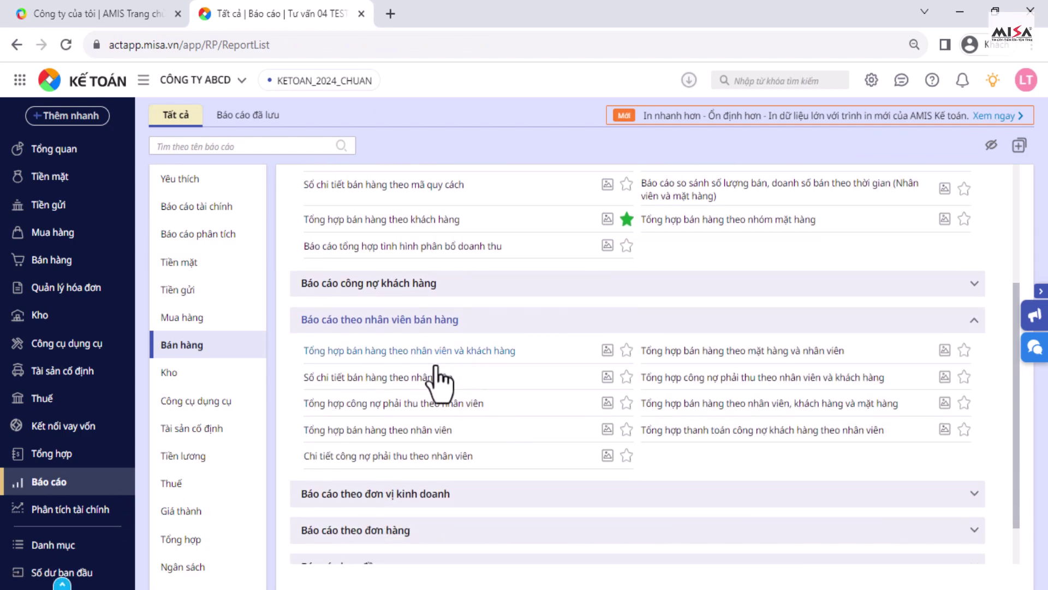
scroll(491, 440, "down", 1)
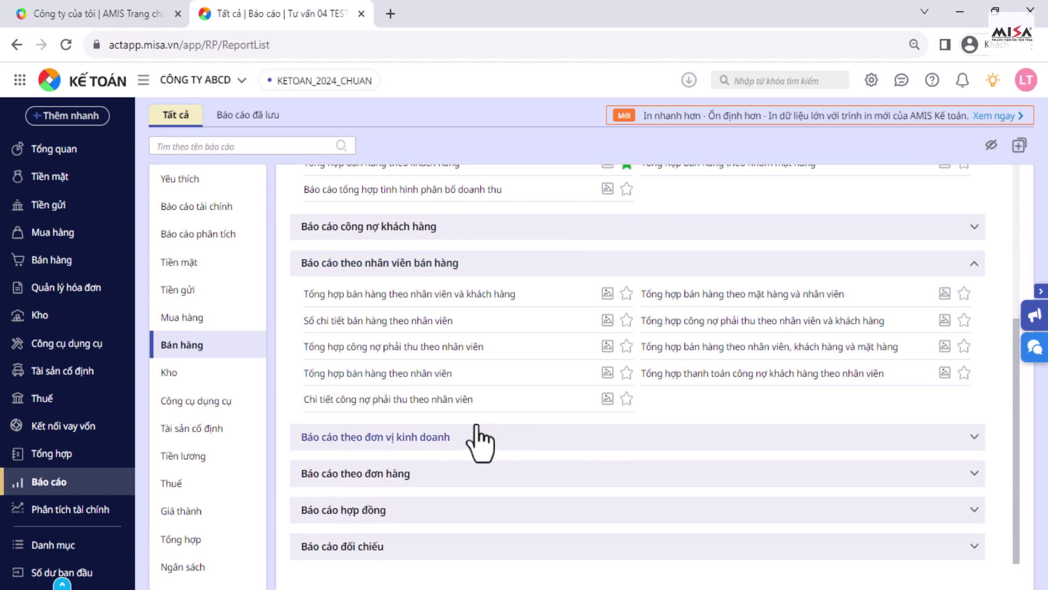
left_click(444, 437)
scroll(447, 437, "down", 1)
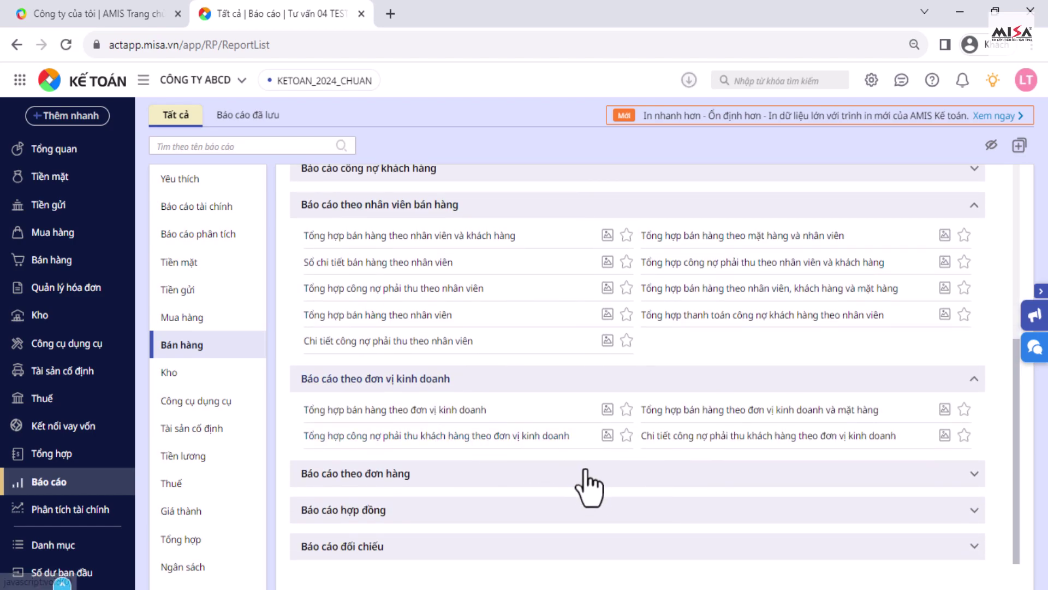
Generate the Tổng hợp công nợ phải thu khách hàng report from the Báo cáo công nợ khách hàng group for Năm nay.
scroll(521, 338, "up", 3)
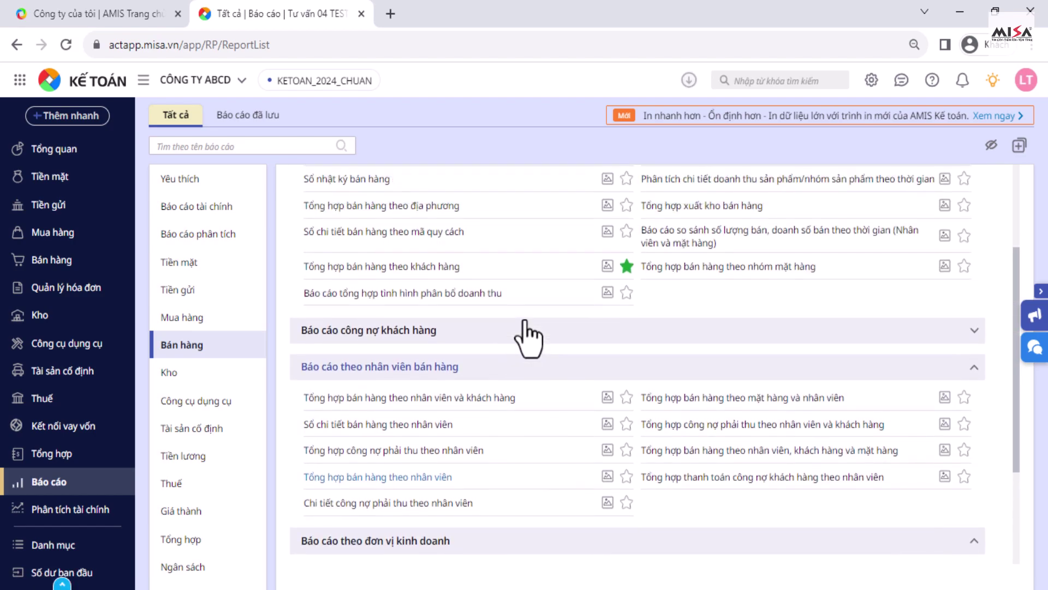
scroll(527, 335, "down", 1)
left_click(874, 251)
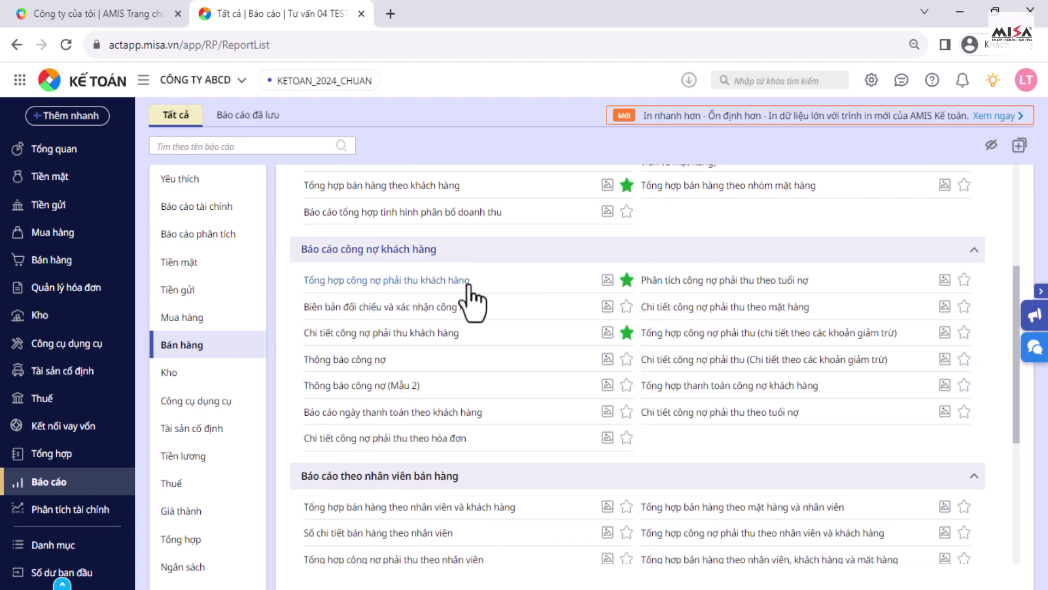
left_click(467, 281)
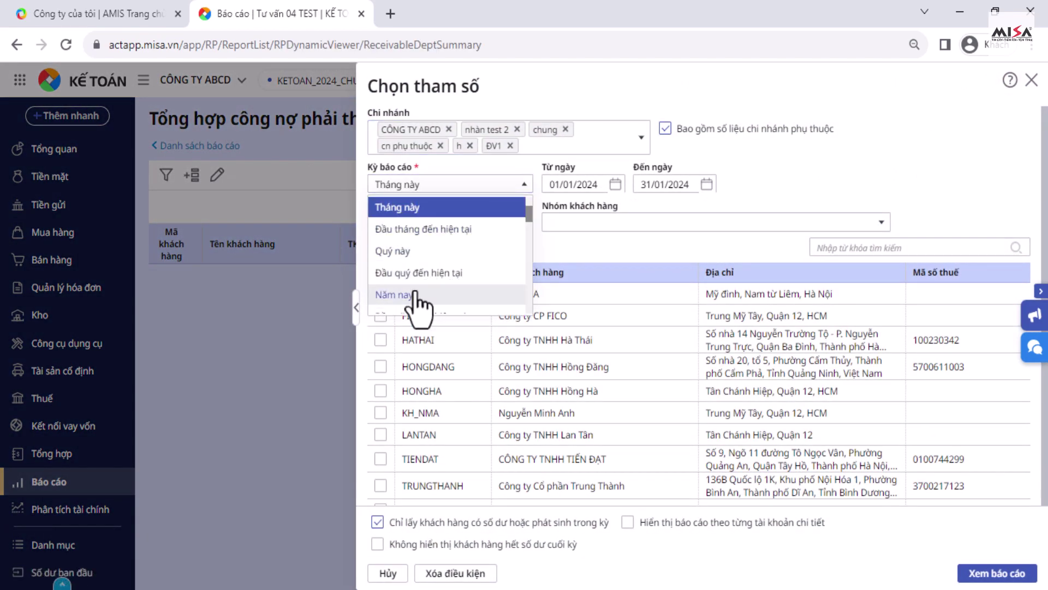
left_click(392, 295)
left_click(989, 574)
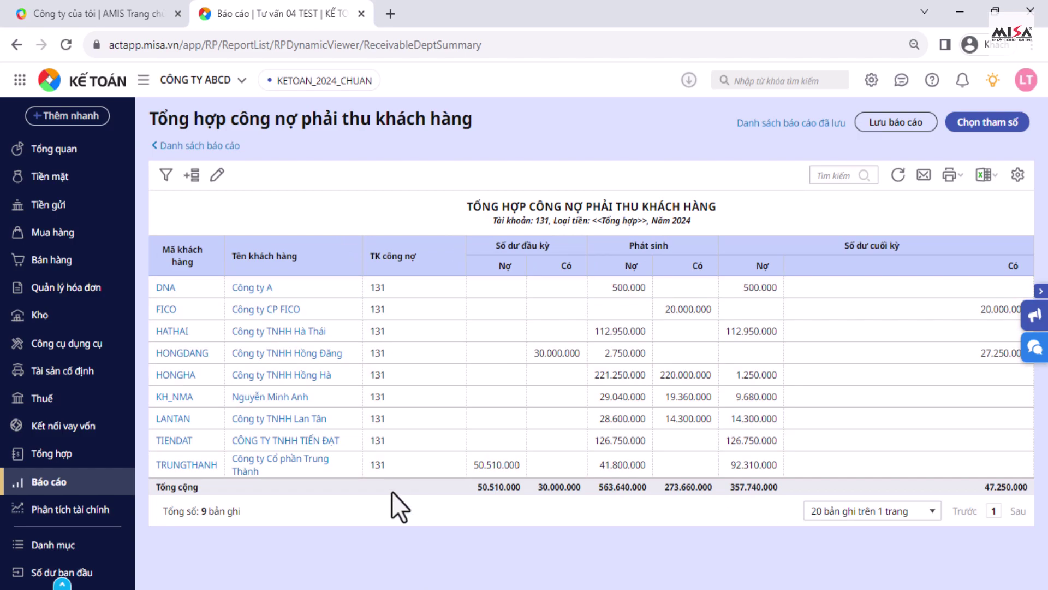
From the report list, generate the Thông báo công nợ report for Năm nay with account 131 and all customers.
left_click(206, 146)
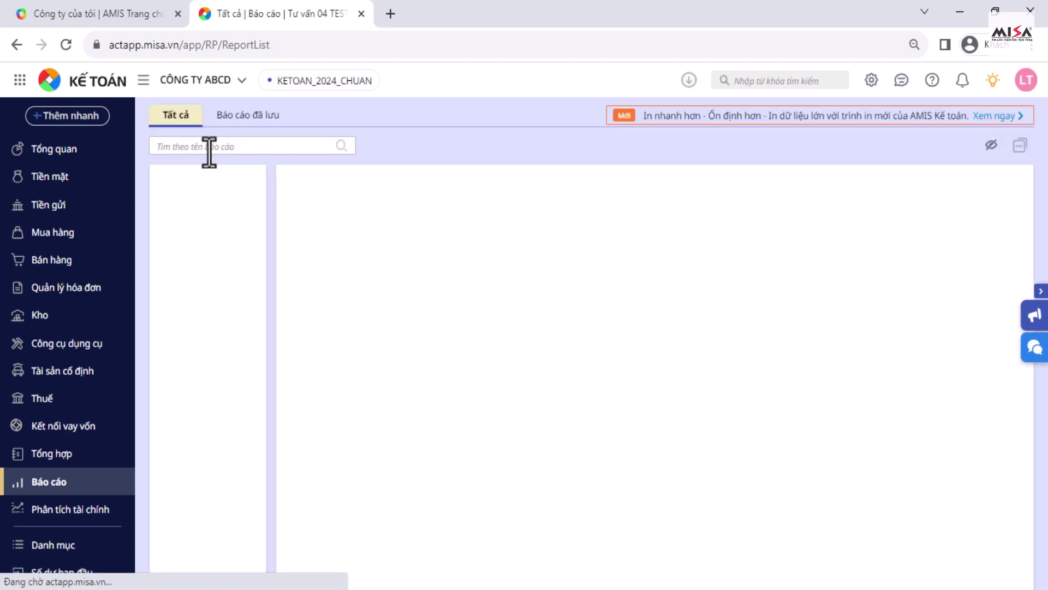
scroll(549, 488, "down", 5)
scroll(538, 464, "up", 1)
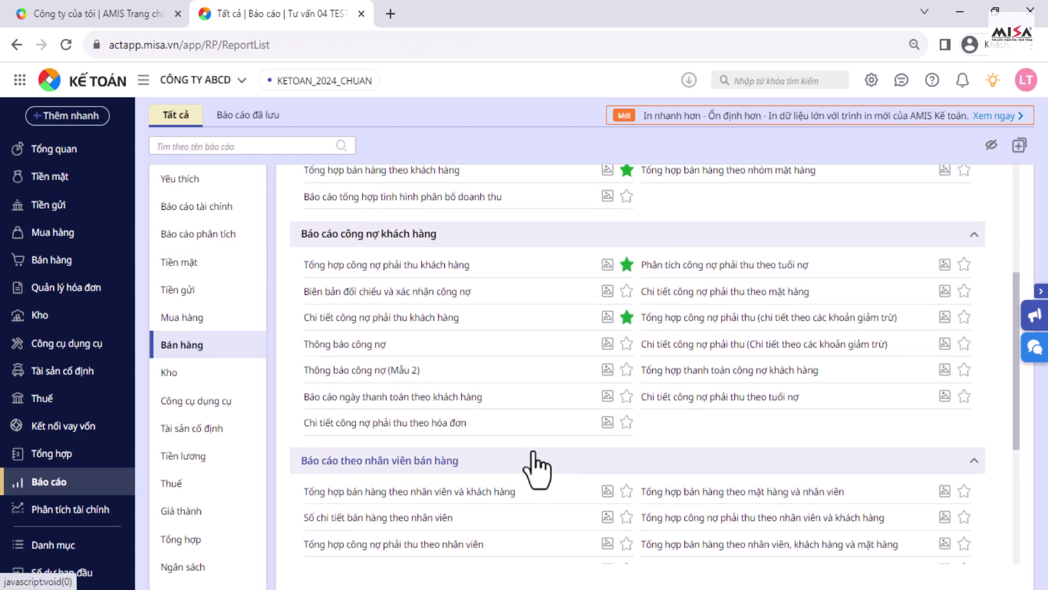
left_click(367, 344)
left_click(426, 167)
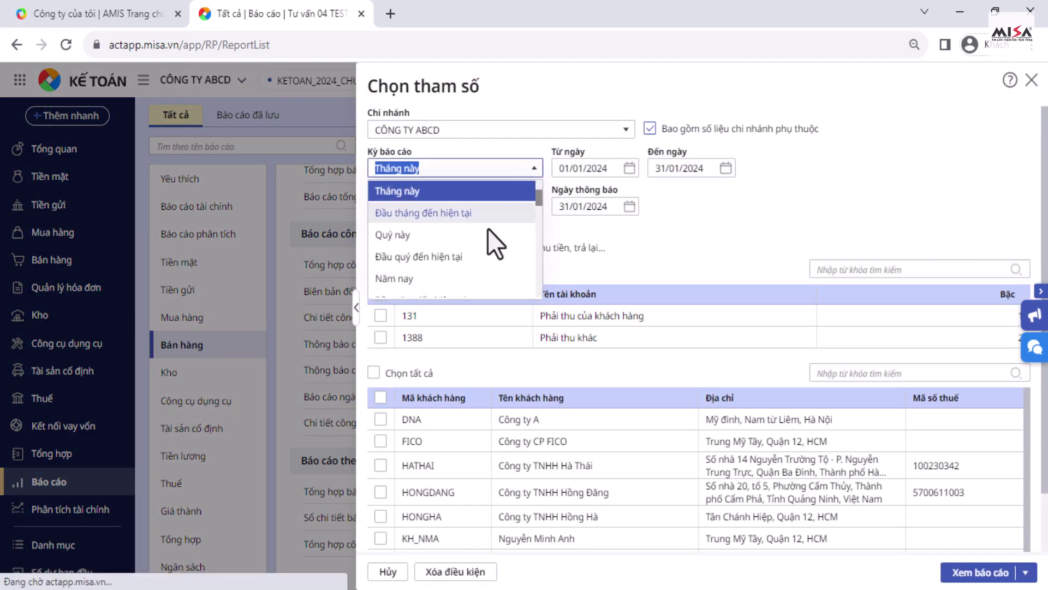
left_click(433, 276)
left_click(398, 313)
scroll(447, 354, "down", 1)
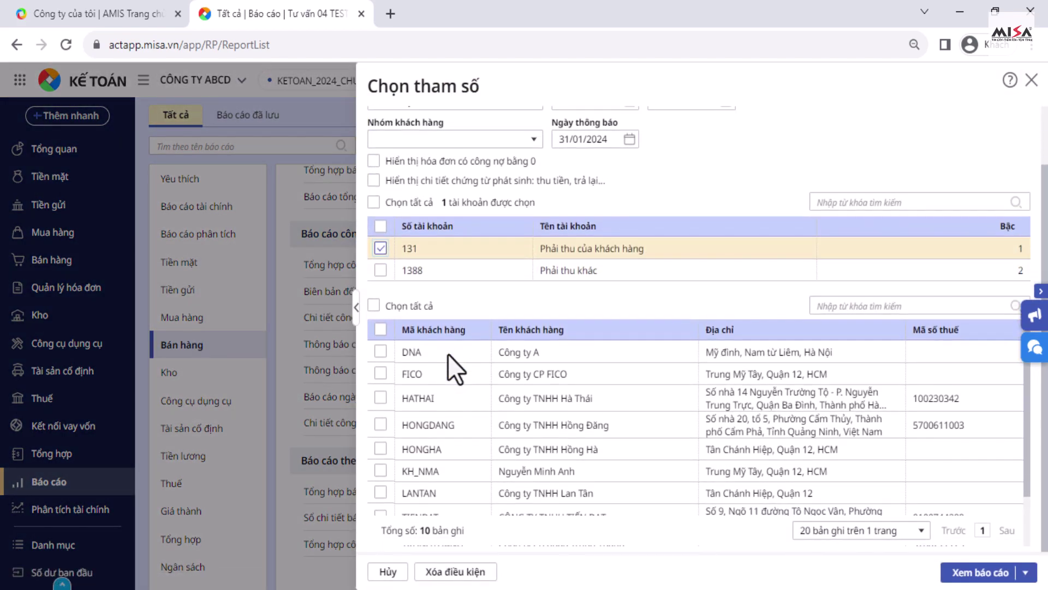
left_click(380, 331)
scroll(716, 468, "down", 2)
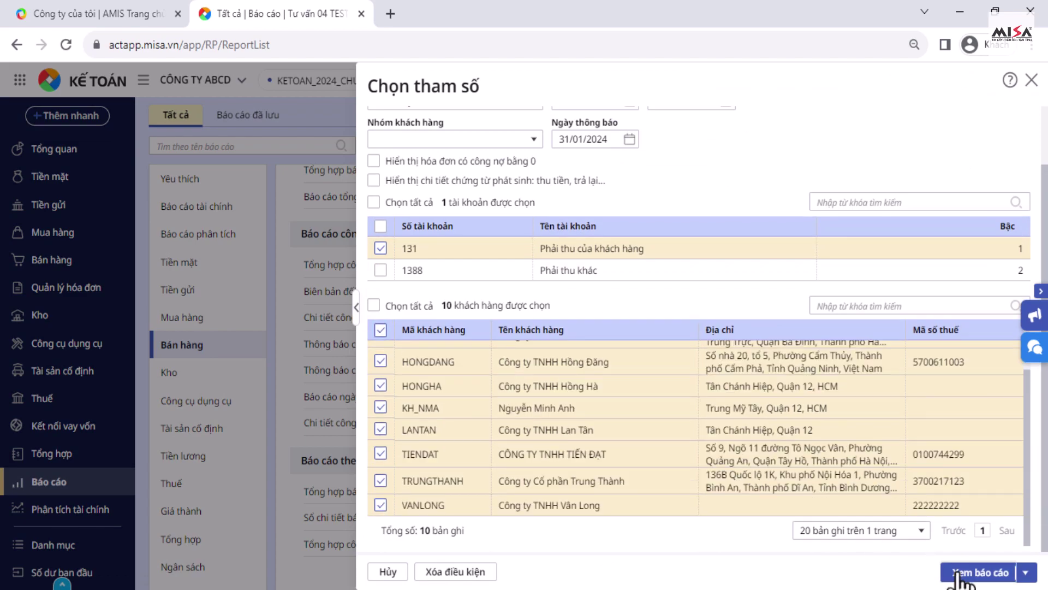
left_click(964, 573)
Go back to the Tổng hợp công nợ phải thu khách hàng report and open the receivable details for customer HONGHA.
left_click(199, 150)
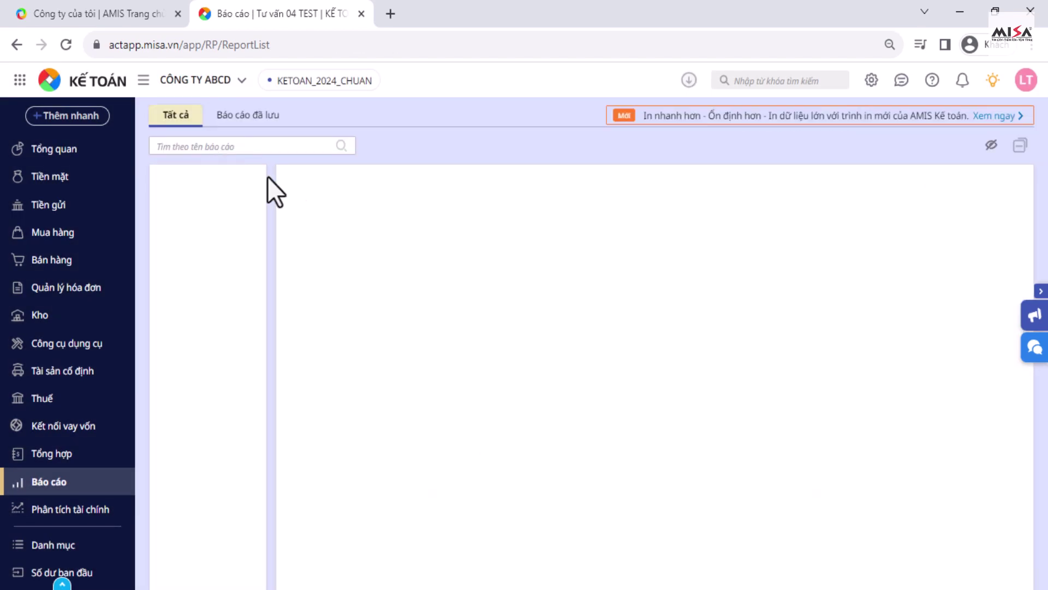
scroll(576, 393, "down", 3)
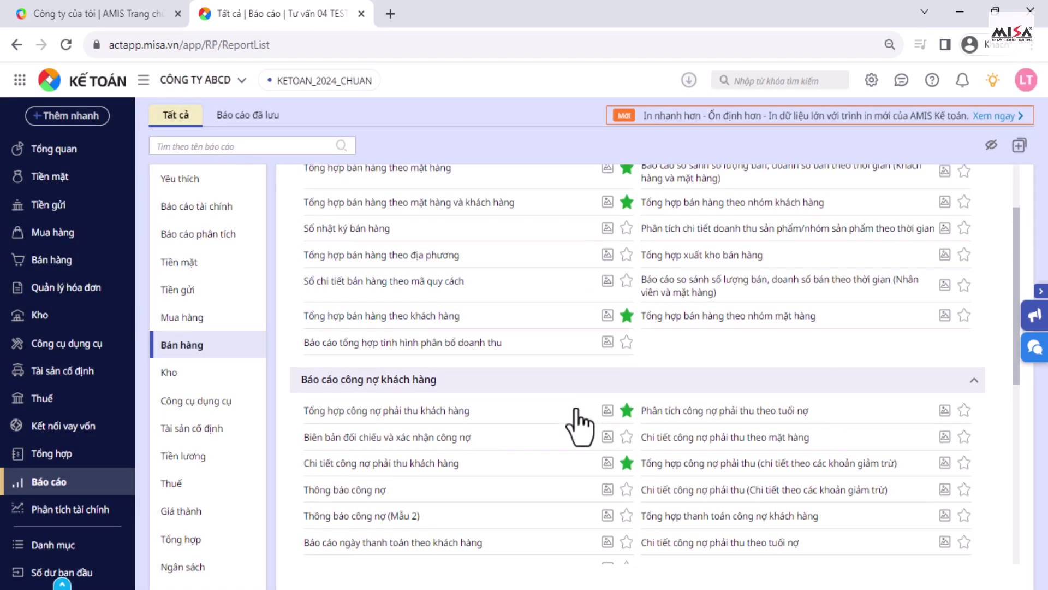
left_click(451, 349)
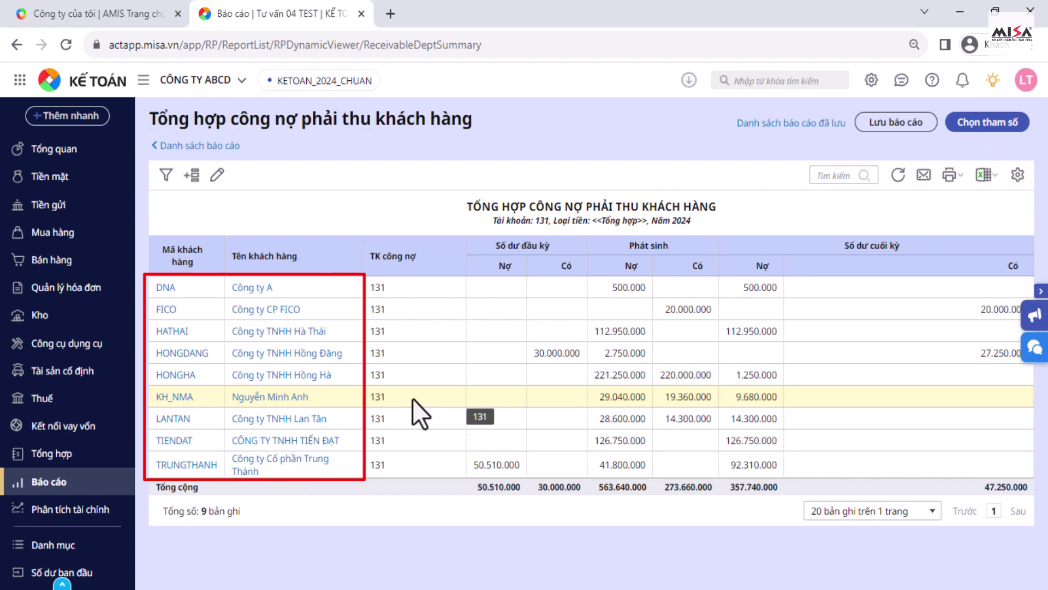
left_click(183, 374)
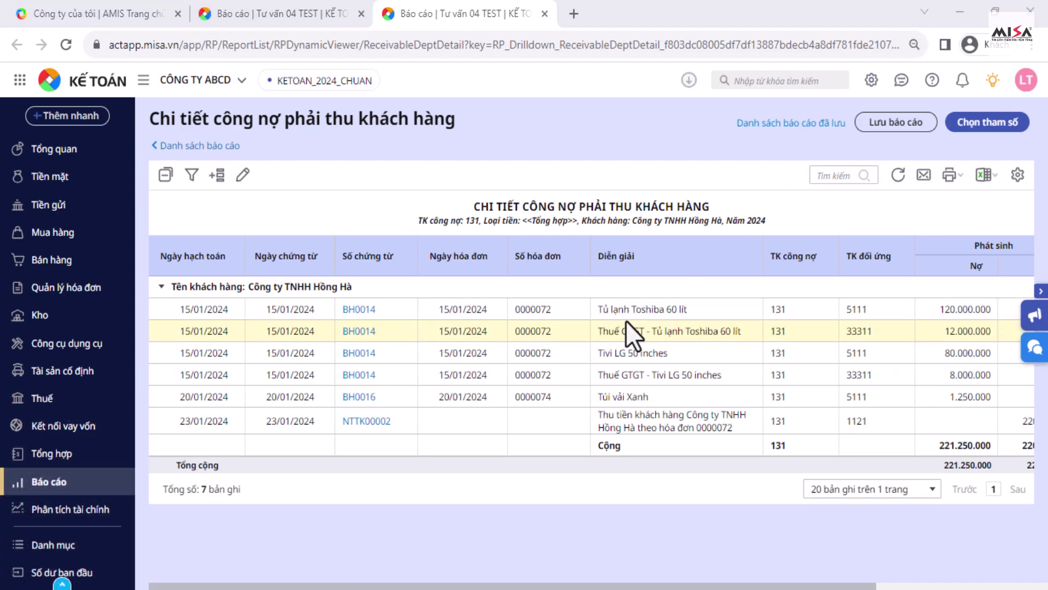
Open sales voucher BH0014 from the receivable details, then close the voucher and the details to return to the summary report.
left_click(372, 354)
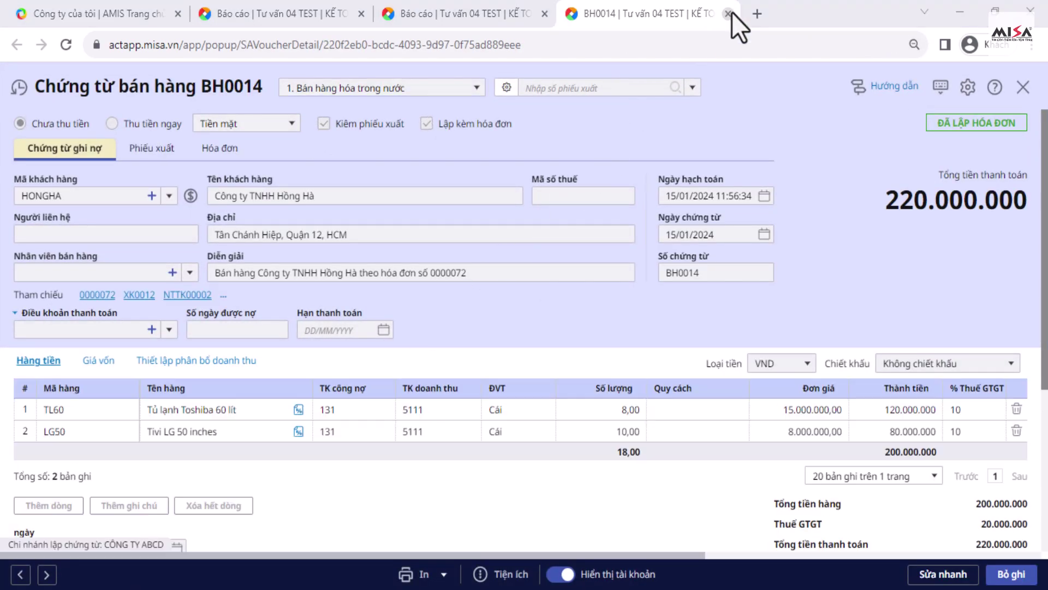
left_click(728, 14)
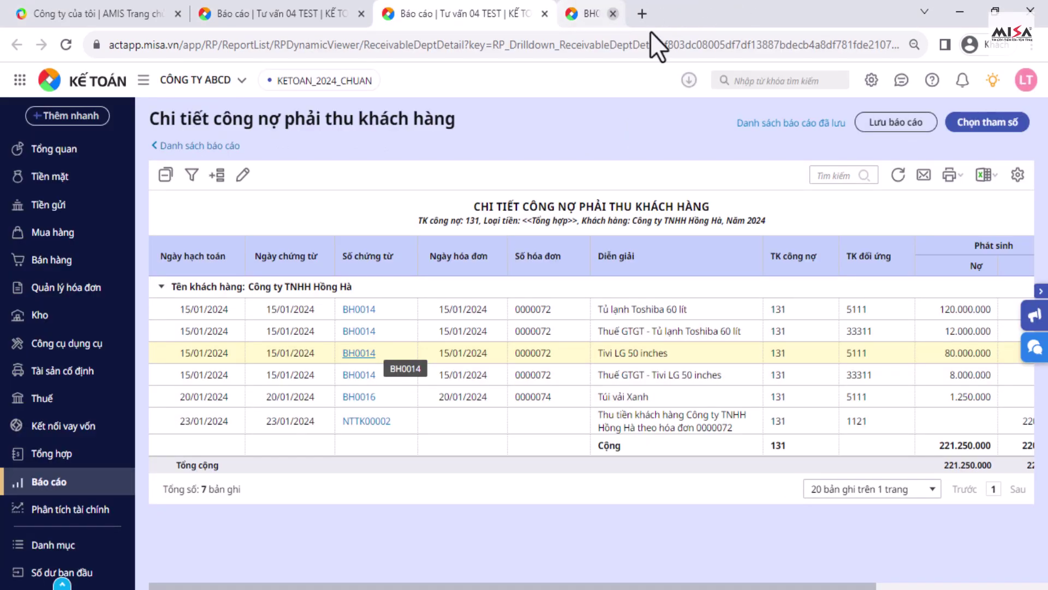
left_click(200, 145)
key("ctrl+w")
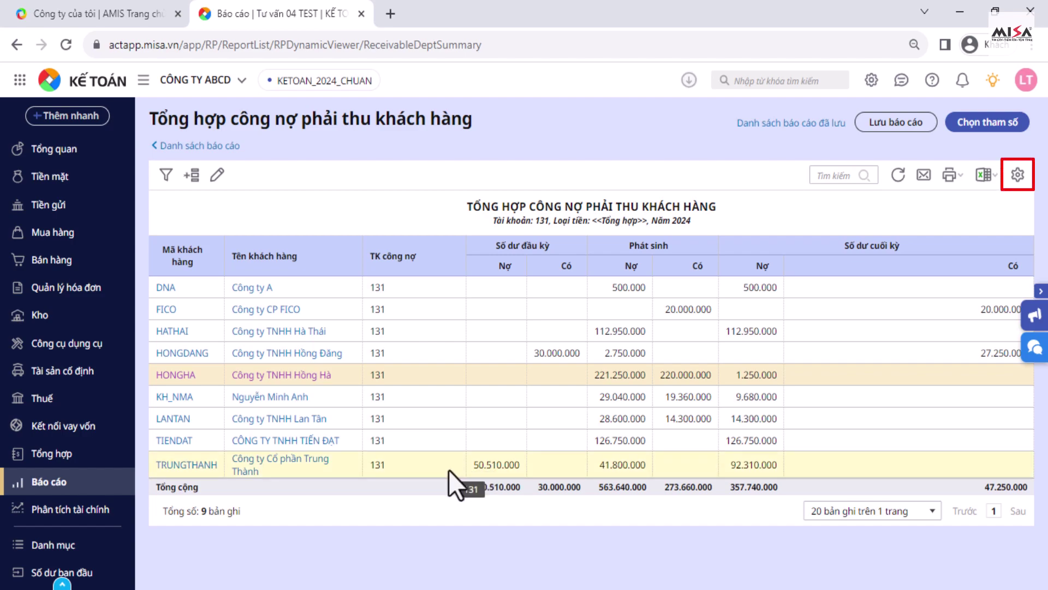
Edit the current template of the receivables summary, expanding the column list and enabling the Địa chỉ and Số nợ tối đa columns.
left_click(1017, 175)
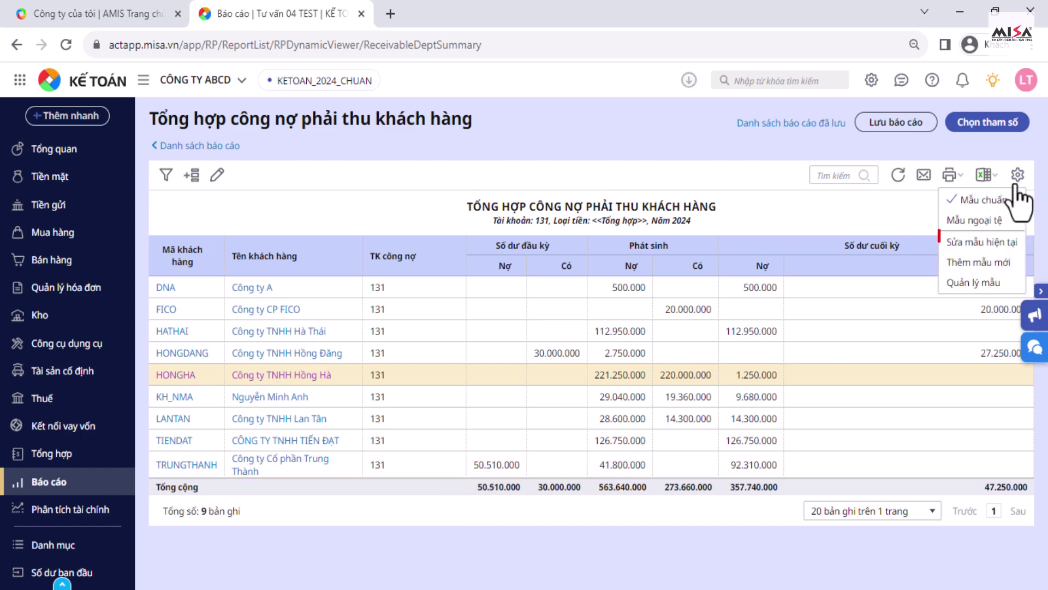
left_click(1009, 242)
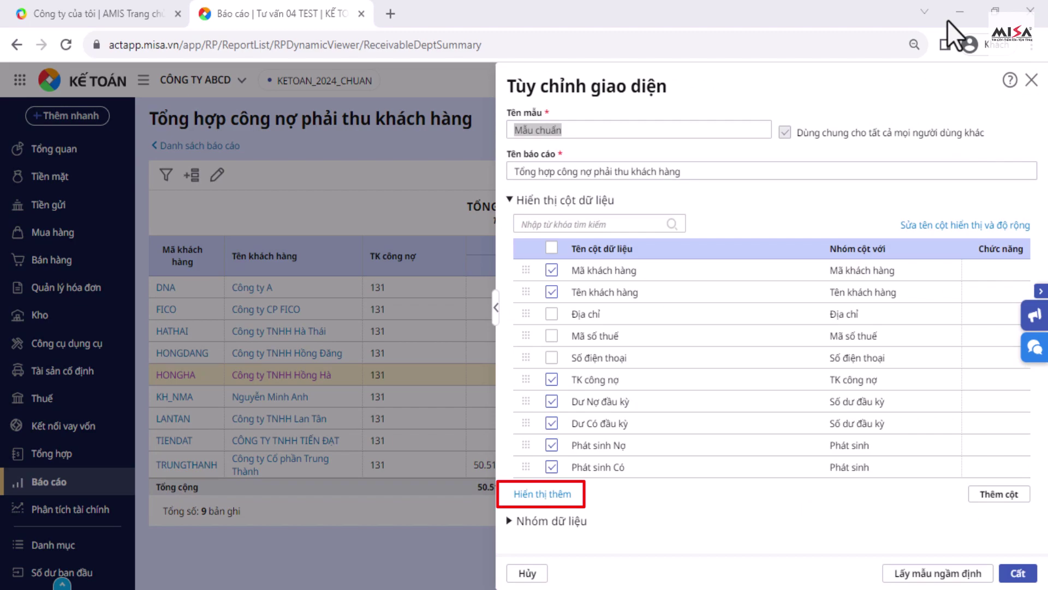
left_click(552, 494)
scroll(661, 437, "down", 3)
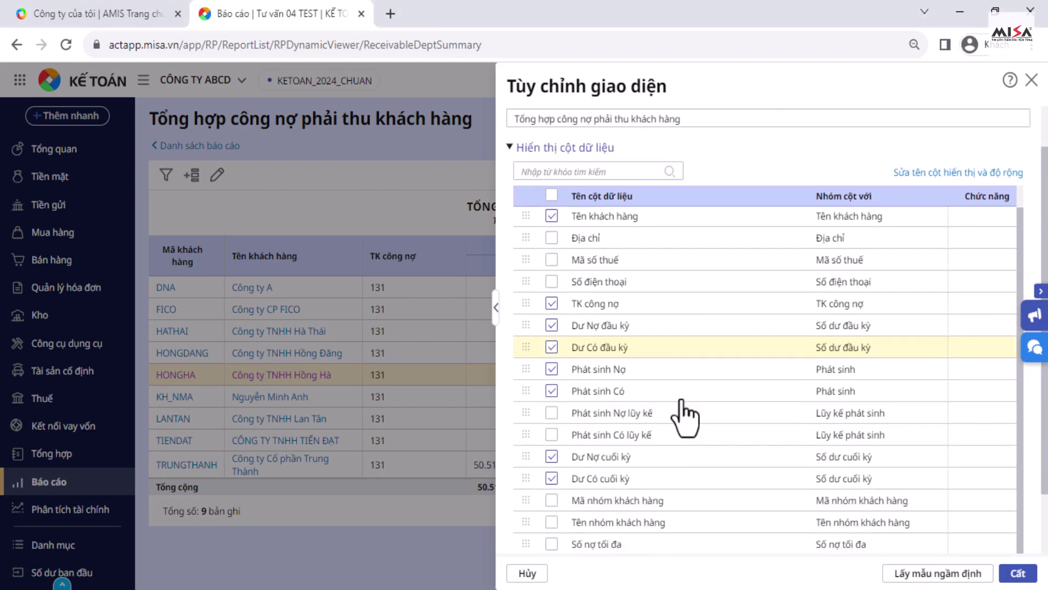
left_click(552, 185)
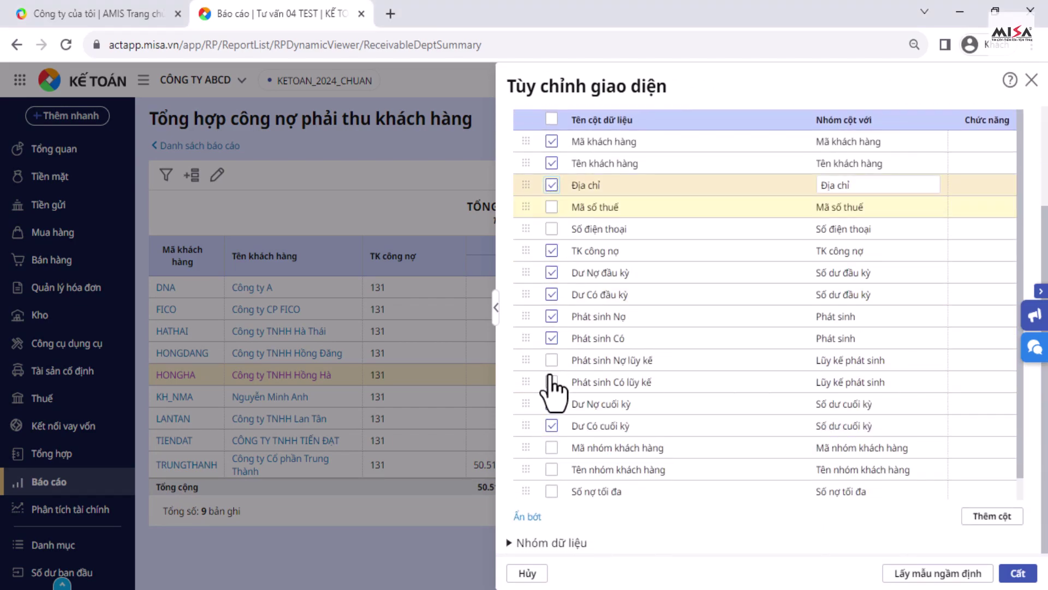
left_click(551, 491)
Make the template's column display names and widths editable, and reorder the columns by moving TK công nợ up and Tên khách hàng down.
scroll(725, 319, "up", 5)
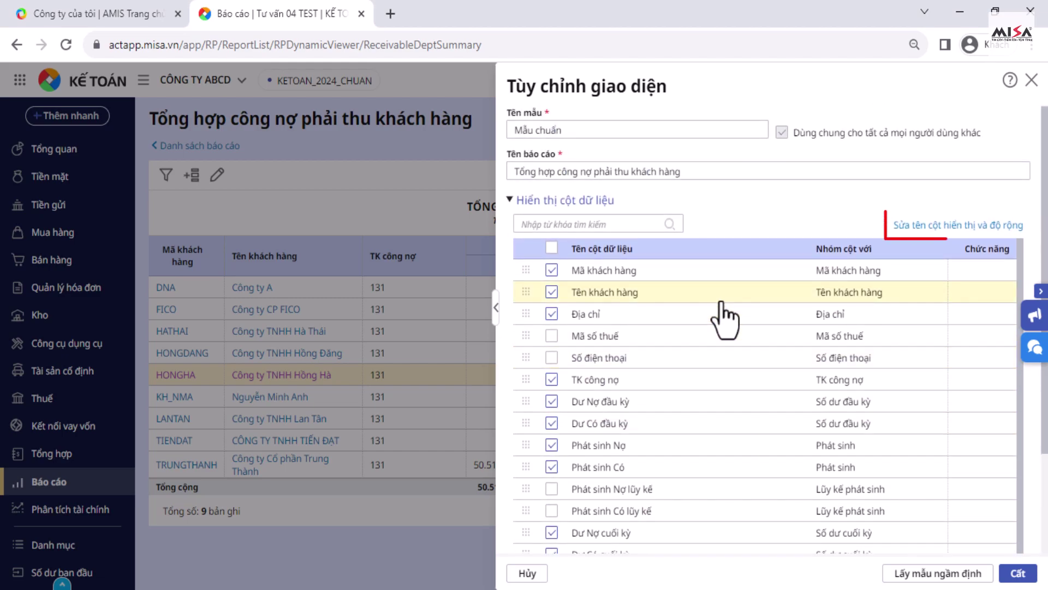
left_click(962, 227)
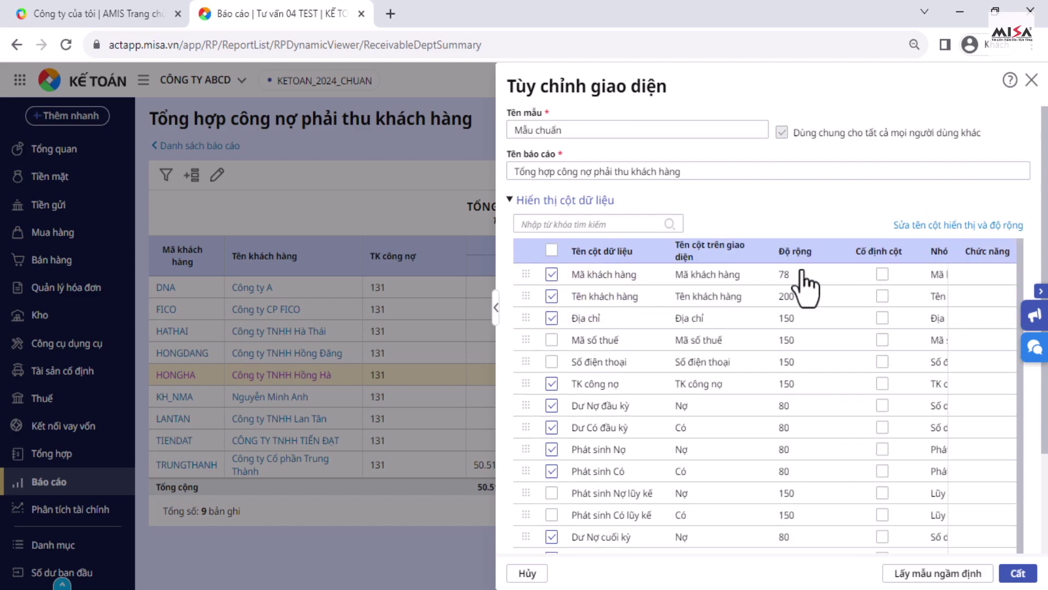
left_click(684, 275)
left_click(750, 276)
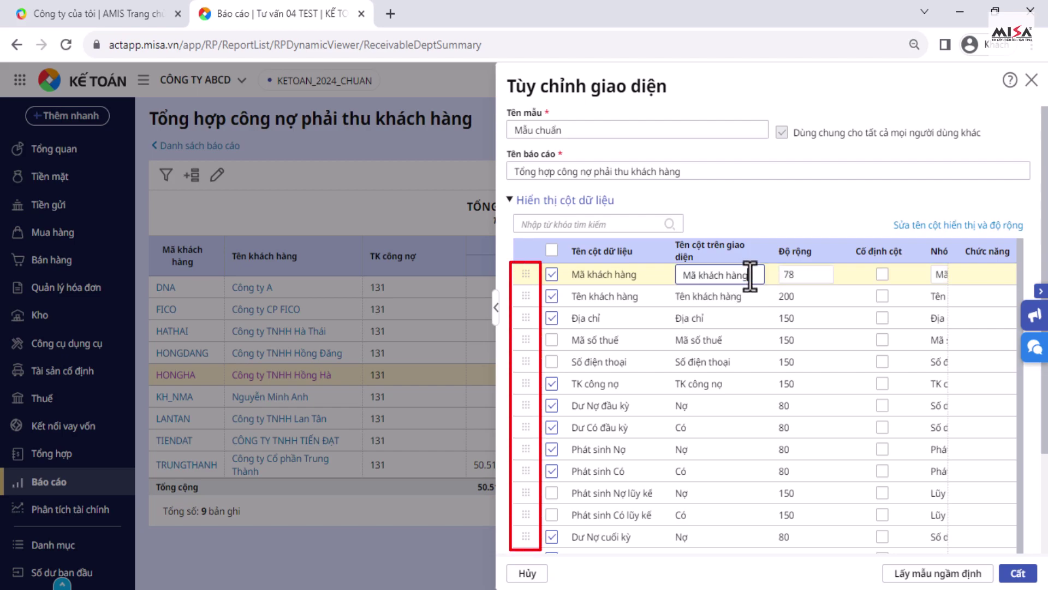
left_click(727, 296)
left_click_drag(526, 384, 511, 335)
left_click_drag(525, 297, 528, 322)
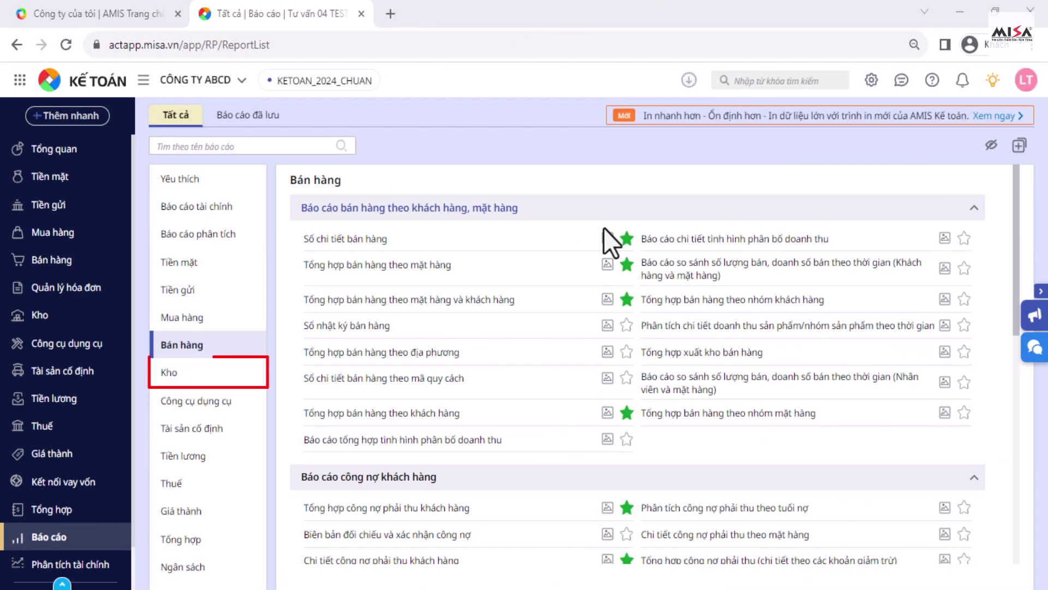
Under Kho, show the reports in Báo cáo tổng hợp tồn kho and Báo cáo chi tiết kho.
left_click(198, 377)
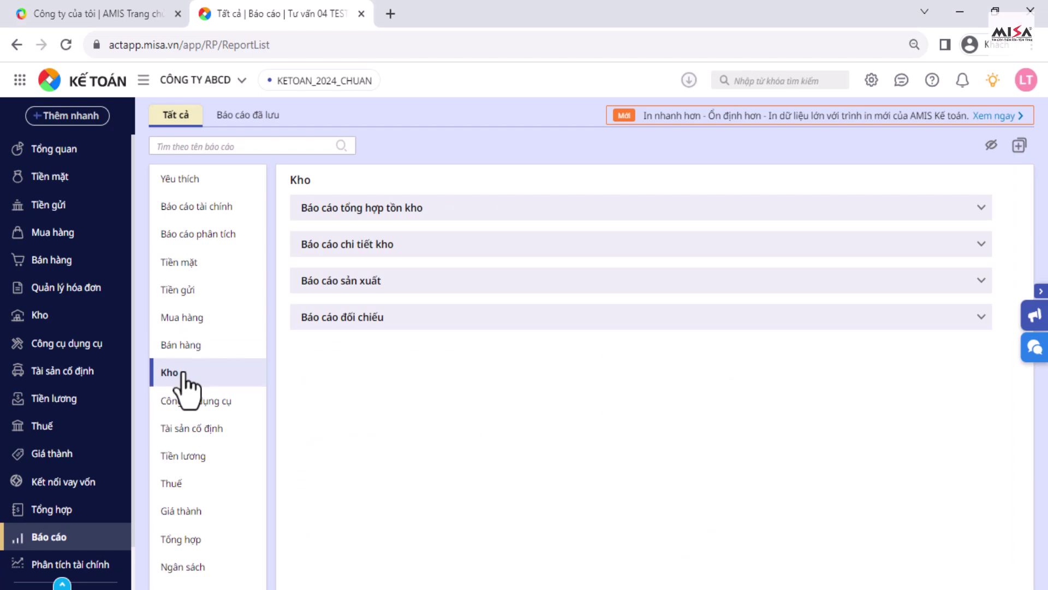
left_click(981, 210)
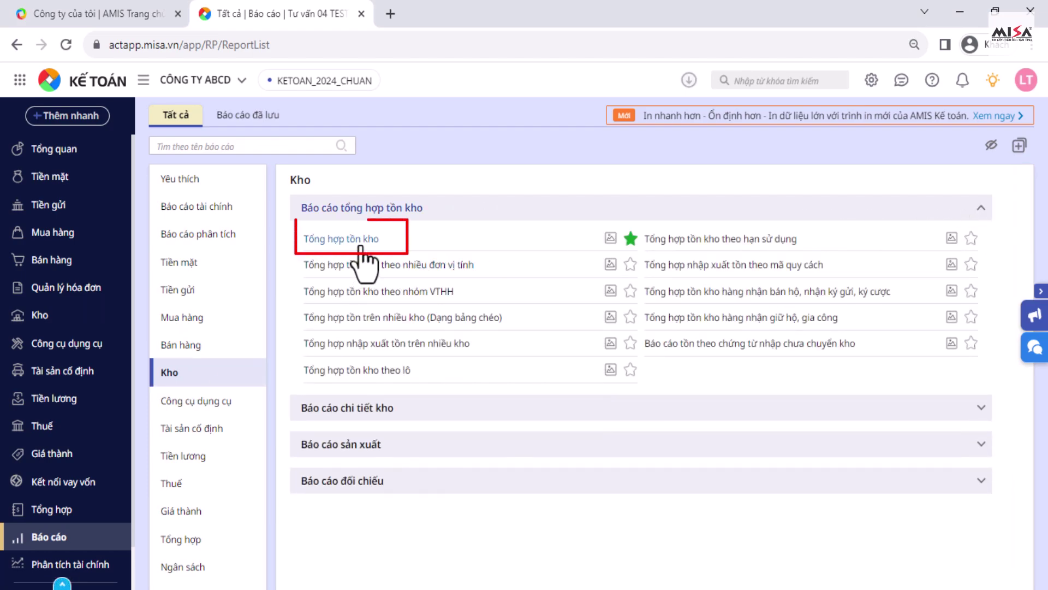
left_click(344, 409)
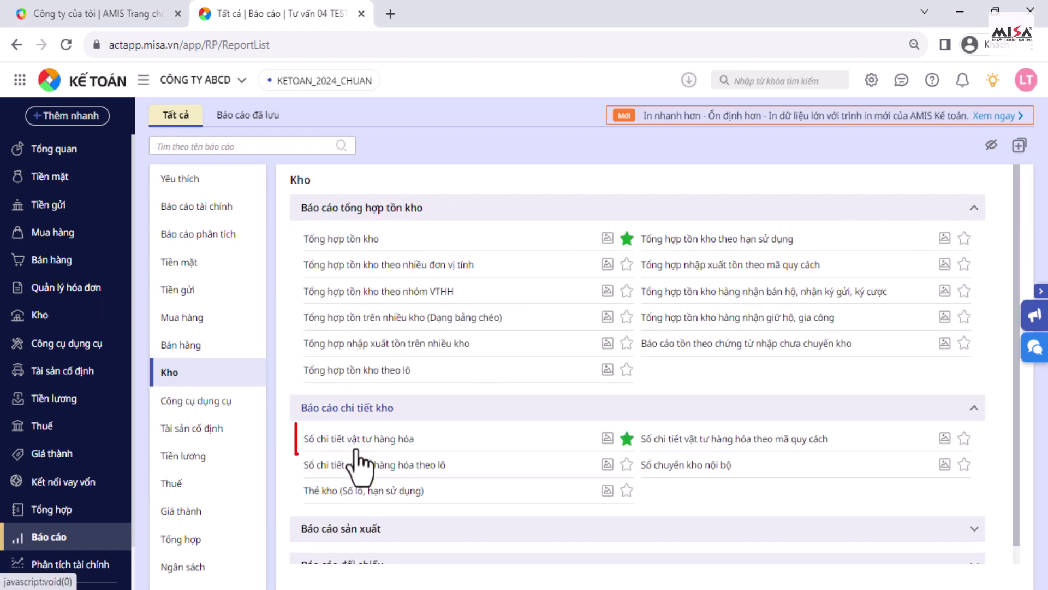
Generate the Sổ chi tiết vật tư hàng hóa report for Năm nay with all goods selected.
left_click(425, 443)
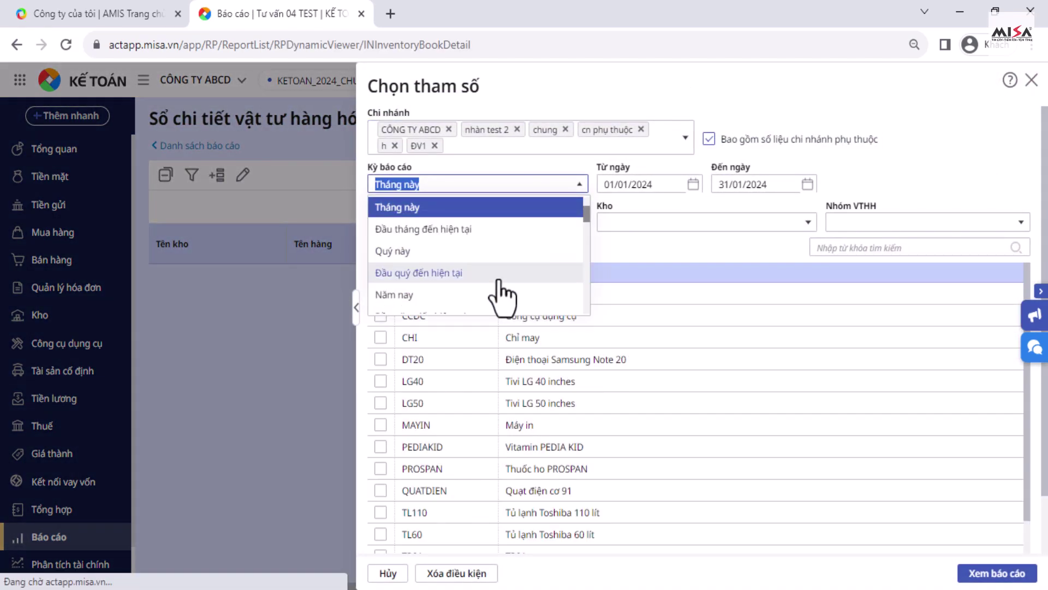
left_click(498, 295)
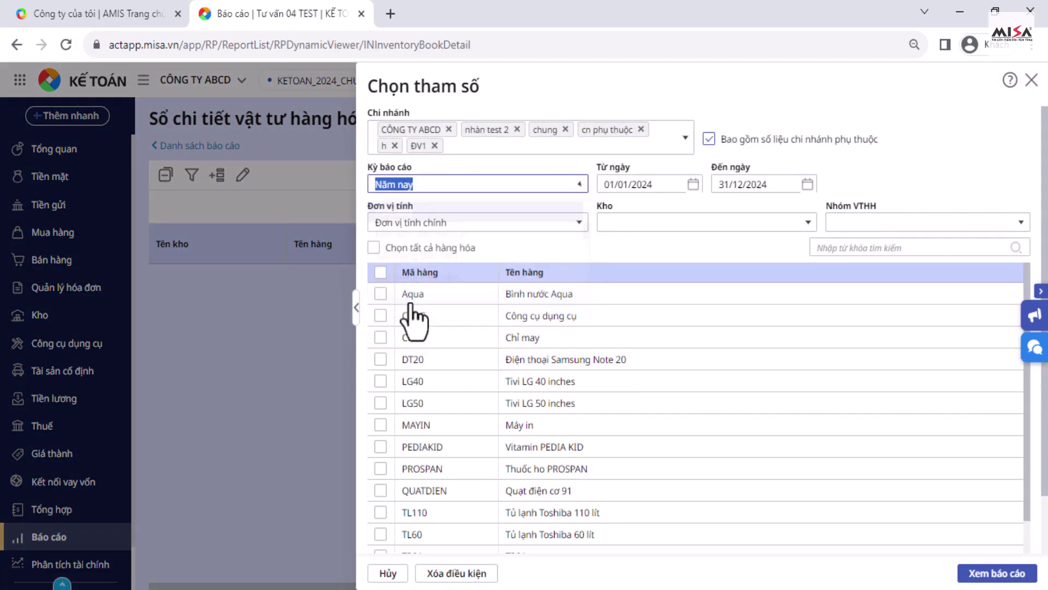
left_click(375, 248)
left_click(992, 572)
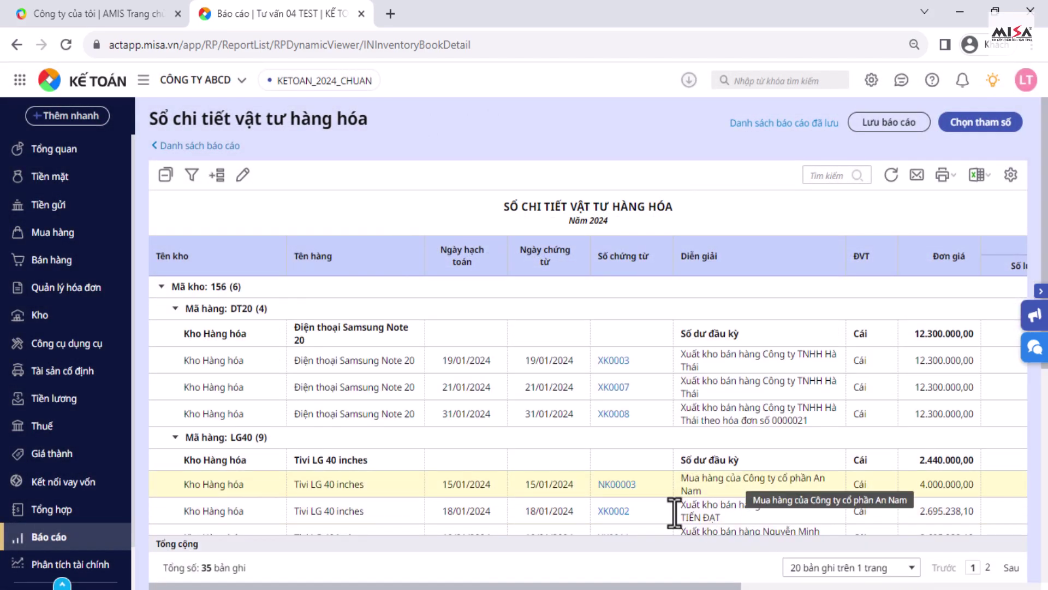
Examine the Nhập, Xuất and Tồn quantities and values in the goods detail report, then return to the report list.
scroll(697, 509, "down", 2)
scroll(697, 509, "right", 5)
scroll(587, 338, "right", 1)
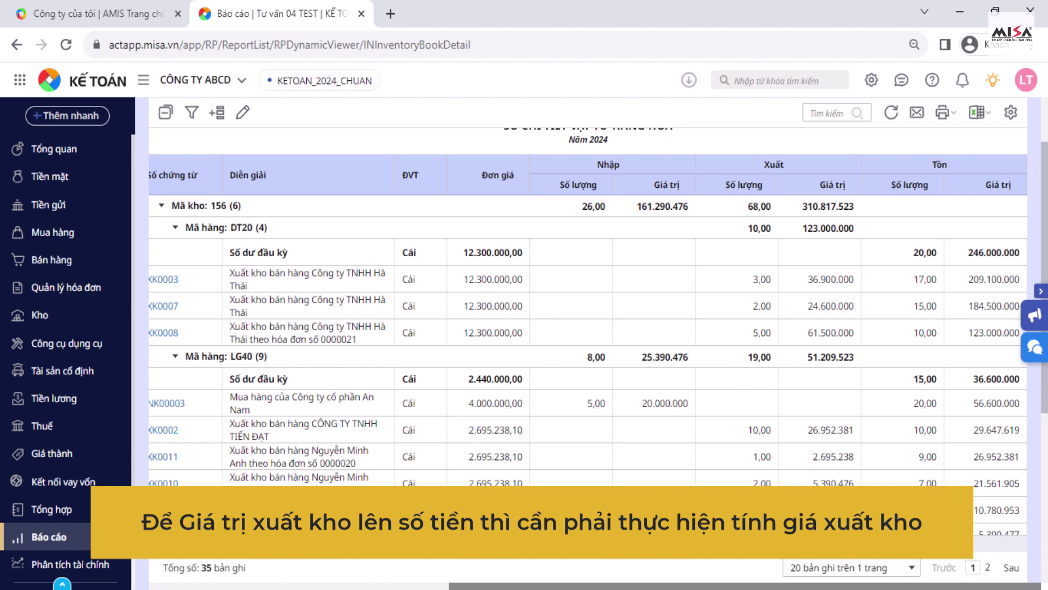
scroll(778, 434, "down", 5)
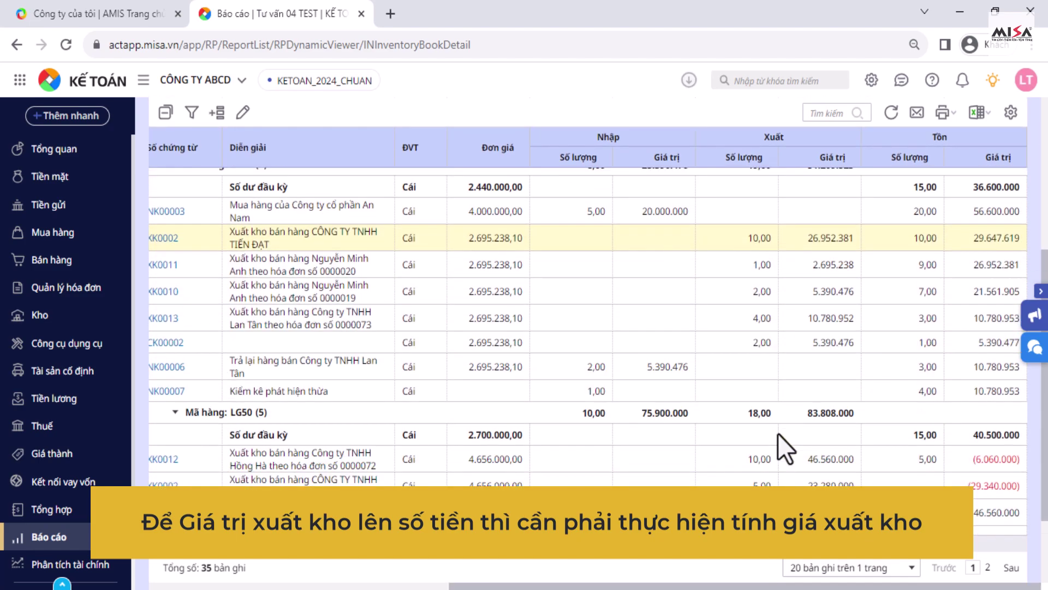
scroll(768, 349, "up", 8)
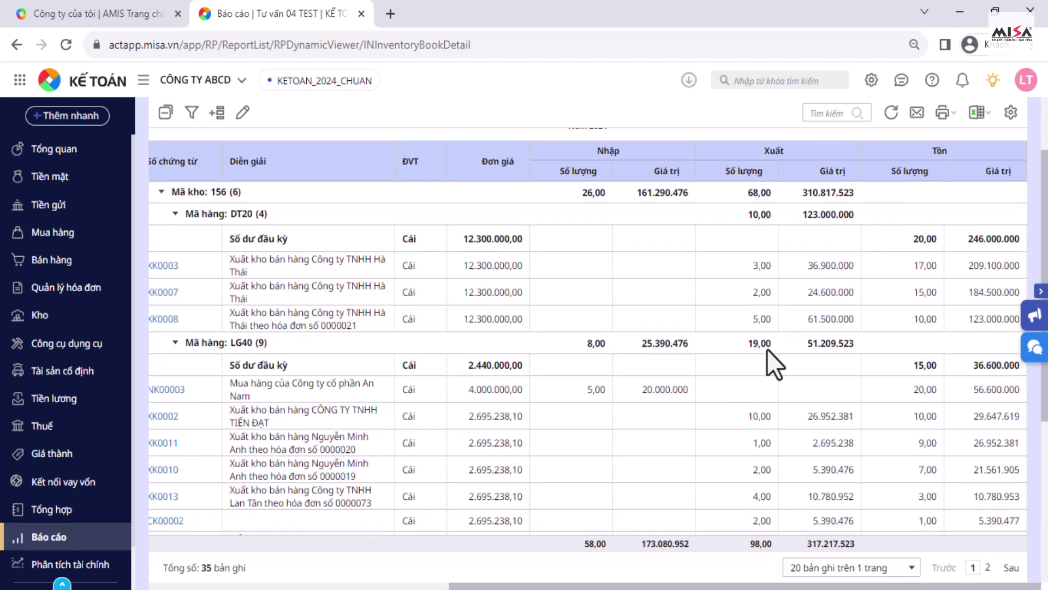
key("alt+Left")
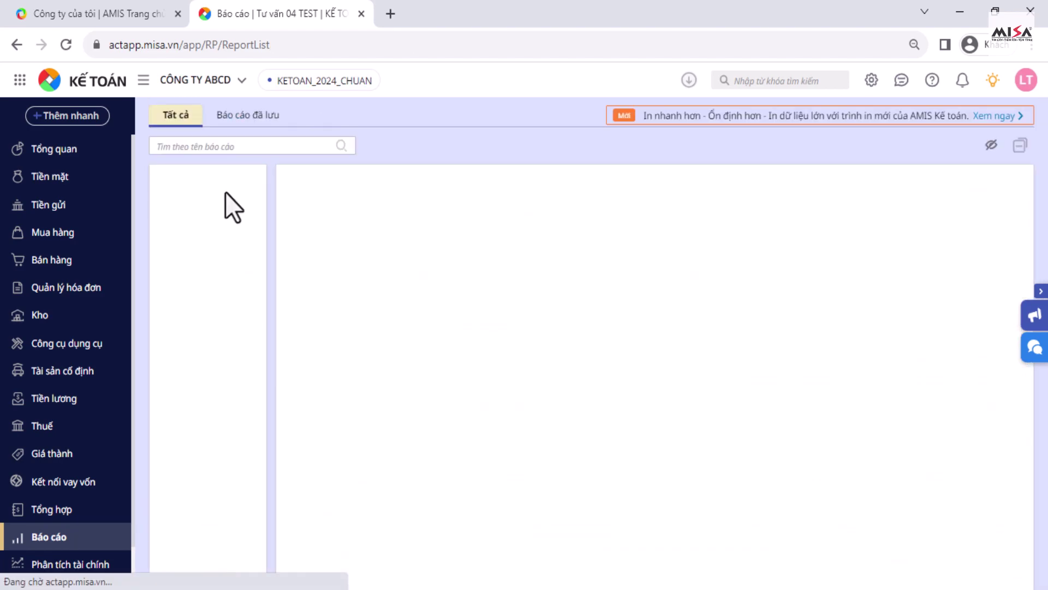
Under Công cụ dụng cụ, show the reports in Báo cáo công cụ dụng cụ and Báo cáo chi phí trả trước.
left_click(230, 401)
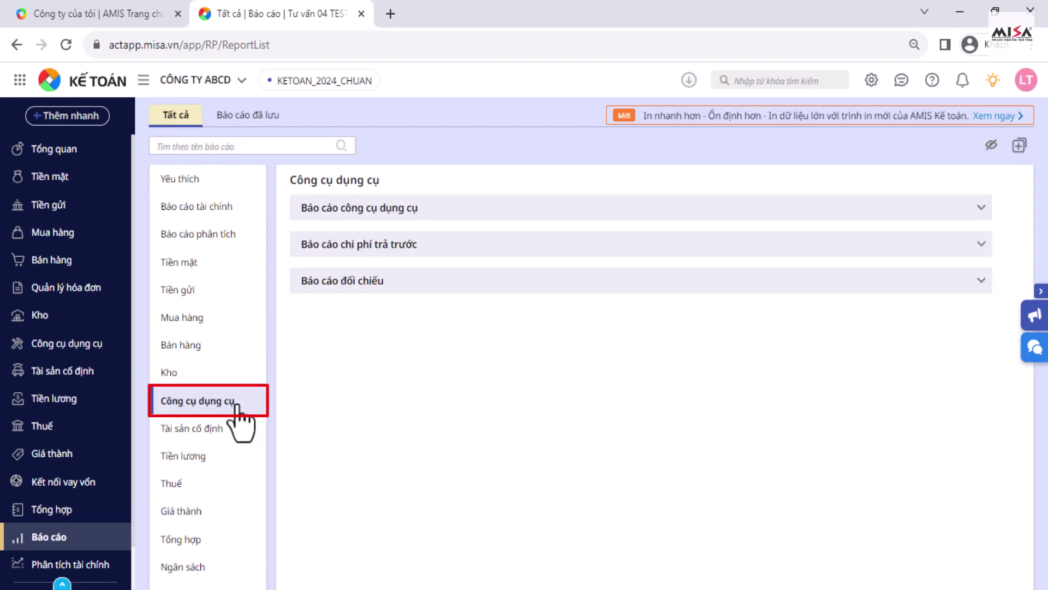
left_click(626, 211)
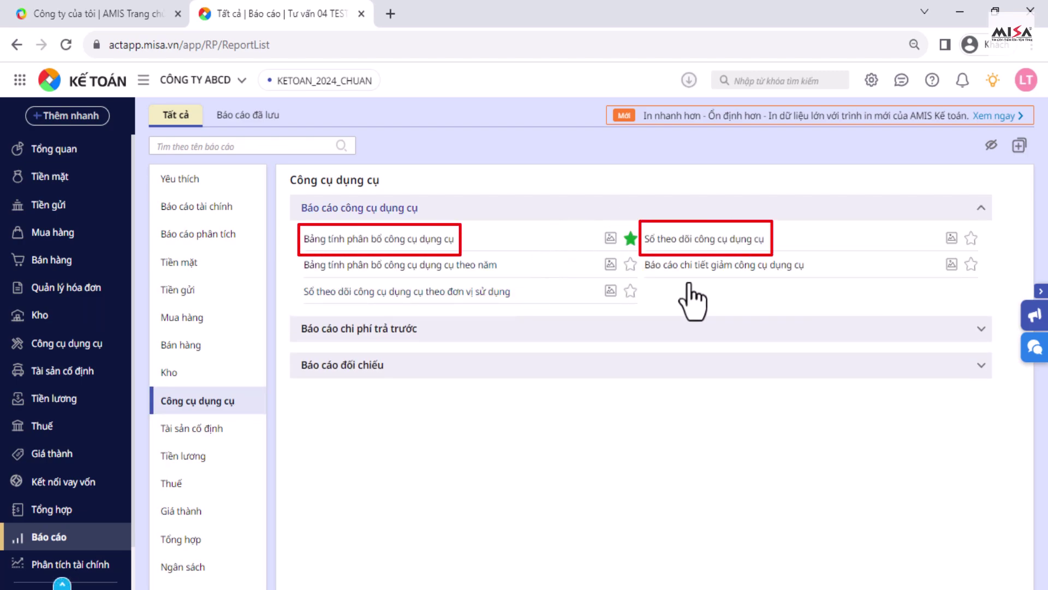
left_click(447, 329)
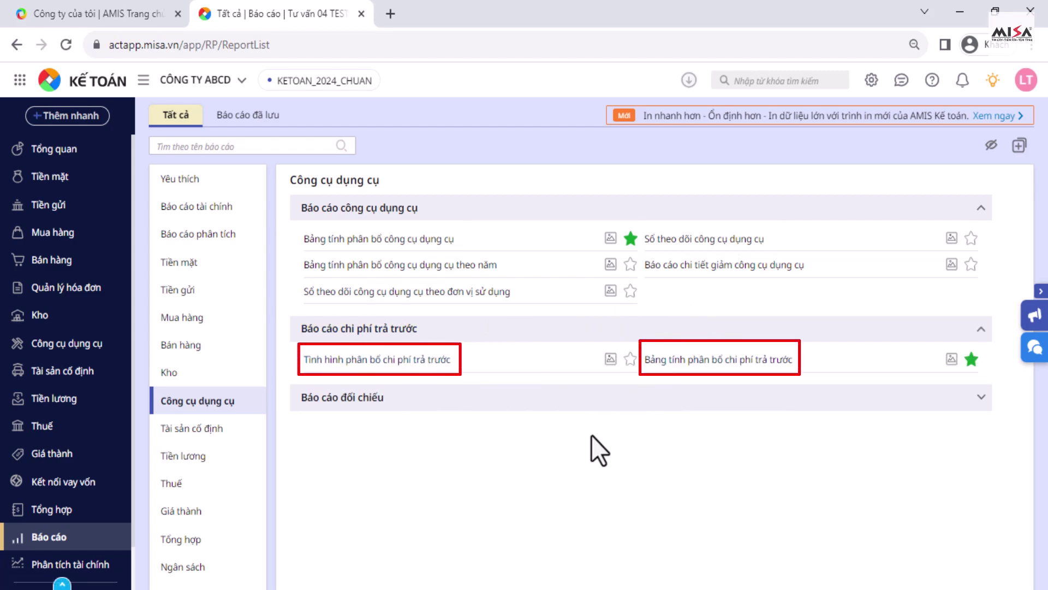
Show the Báo cáo tài sản reports under Tài sản cố định, then the reports in the Tiền lương category.
left_click(229, 429)
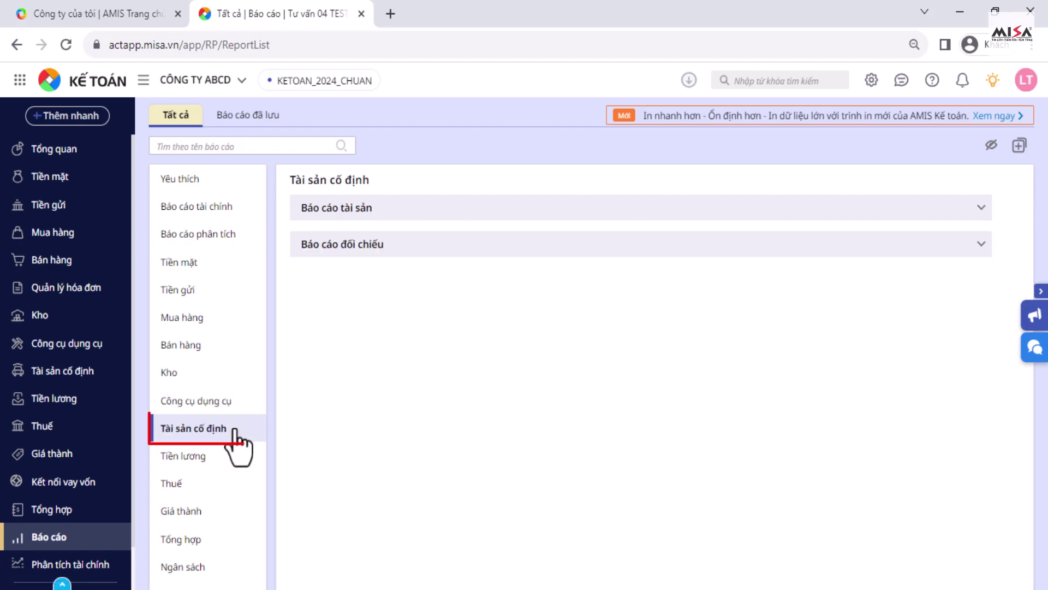
left_click(396, 212)
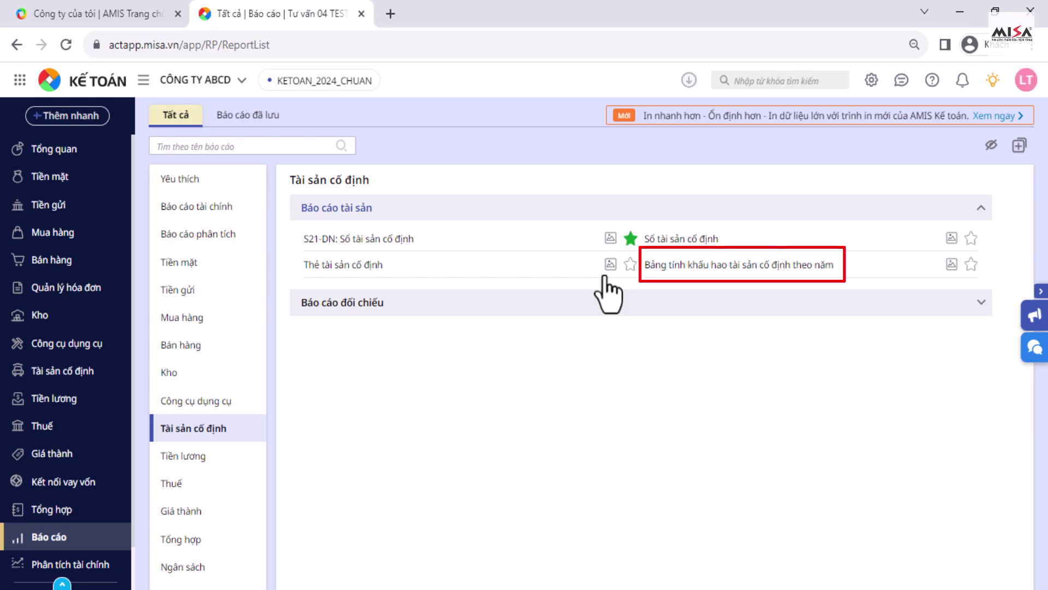
left_click(229, 459)
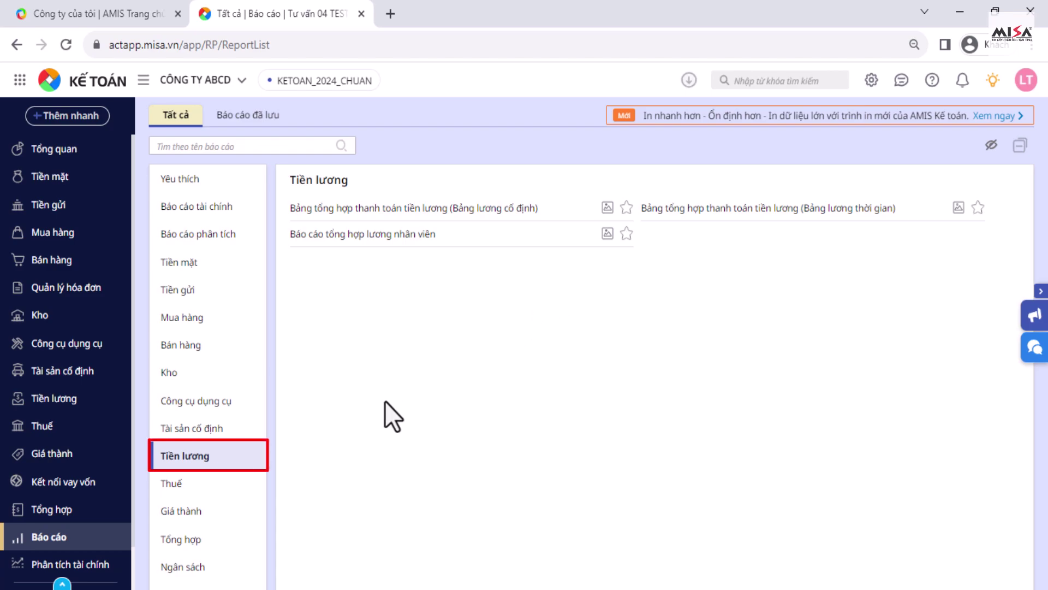
Show the Sản xuất liên tục reports under Giá thành, then the reports in the Thuế category.
left_click(209, 513)
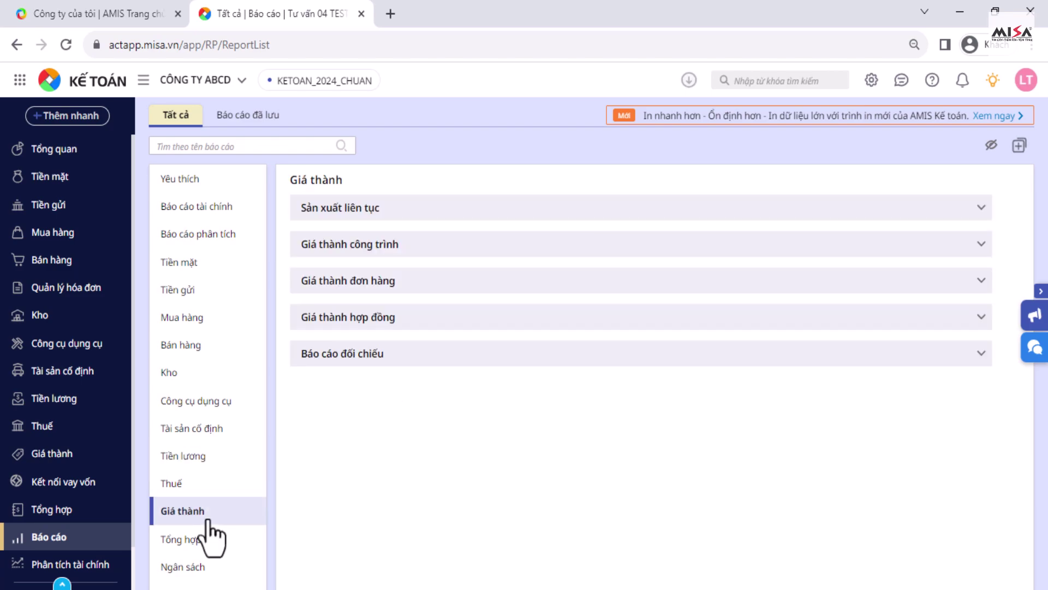
left_click(420, 218)
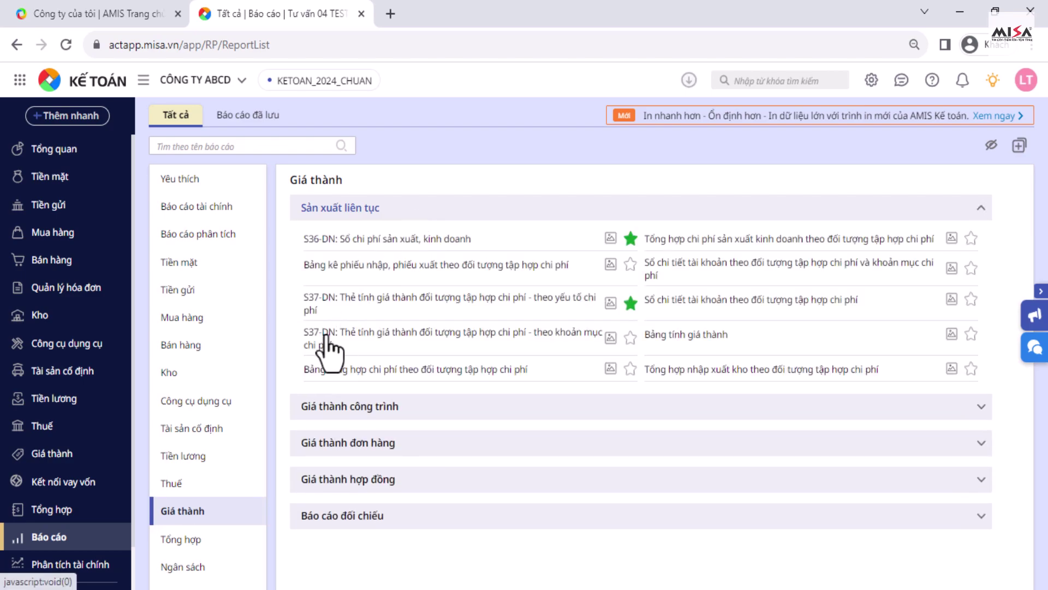
left_click(216, 483)
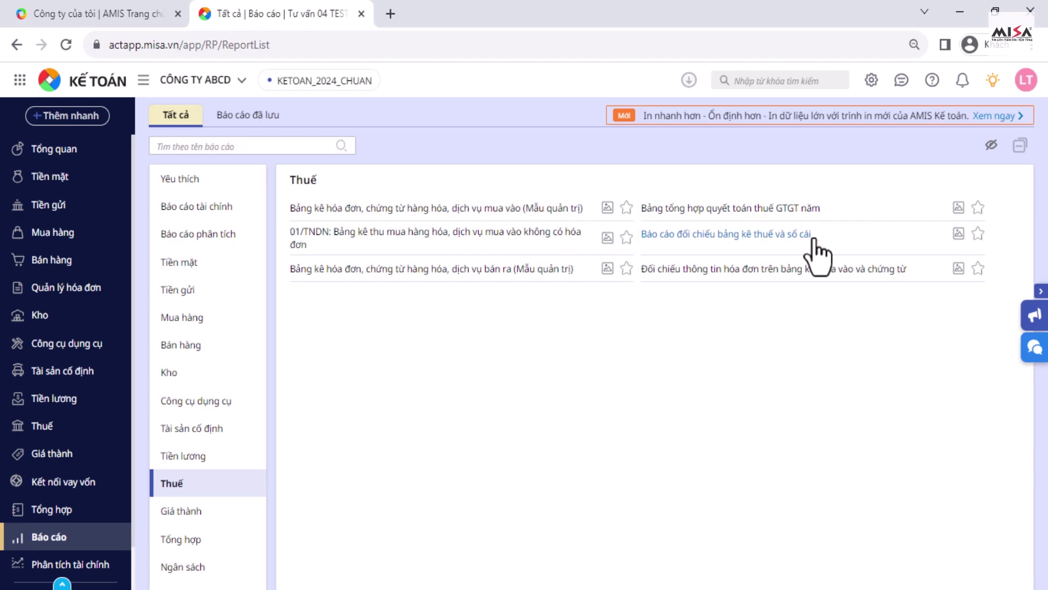
Under Tổng hợp, show the reports in Sổ sách kế toán, Báo cáo chi phí, lãi lỗ and Báo cáo công nợ.
left_click(211, 540)
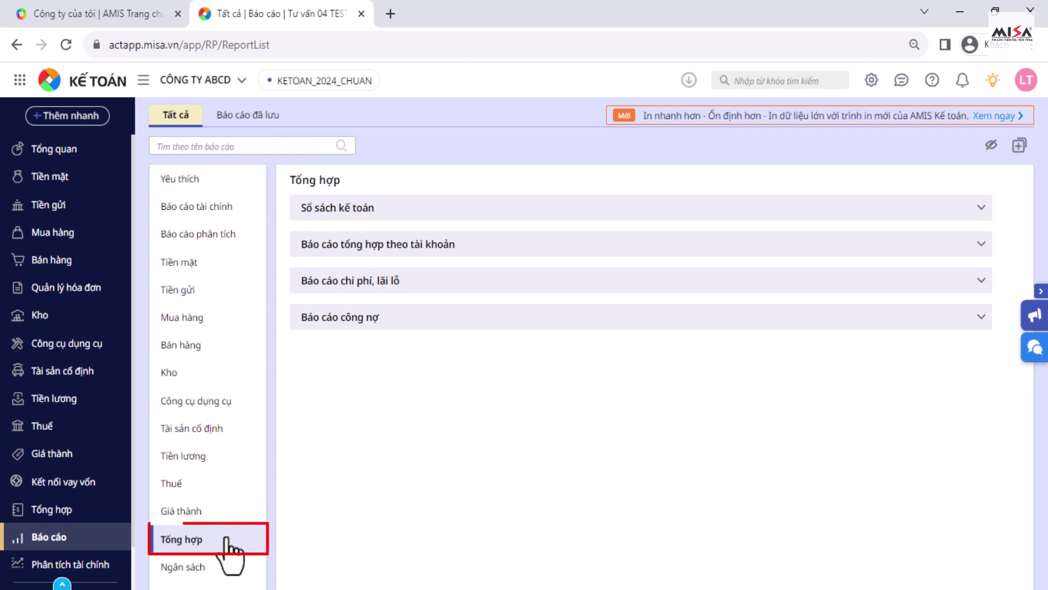
left_click(428, 210)
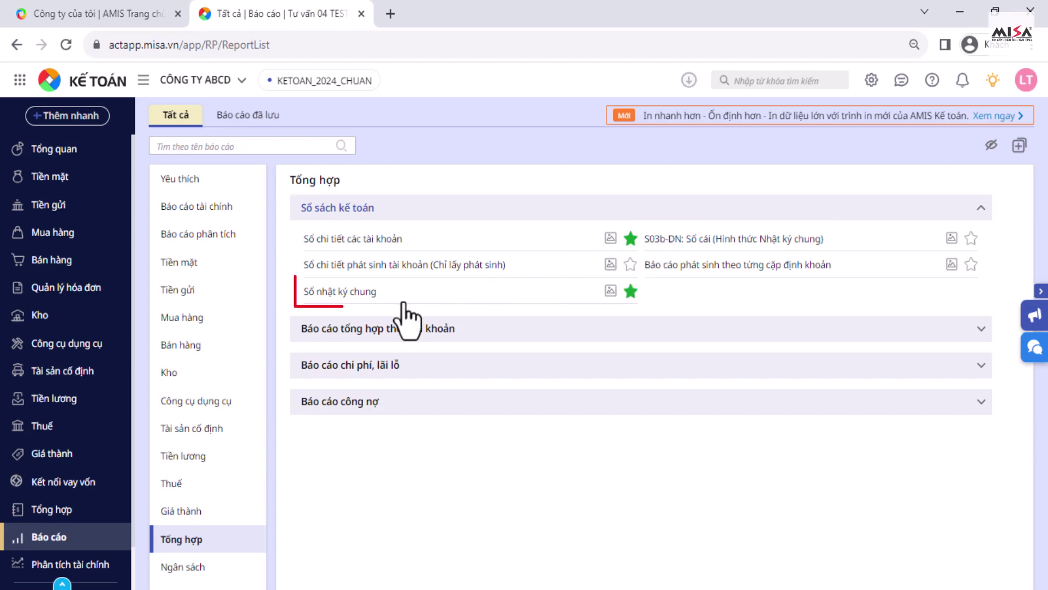
left_click(400, 366)
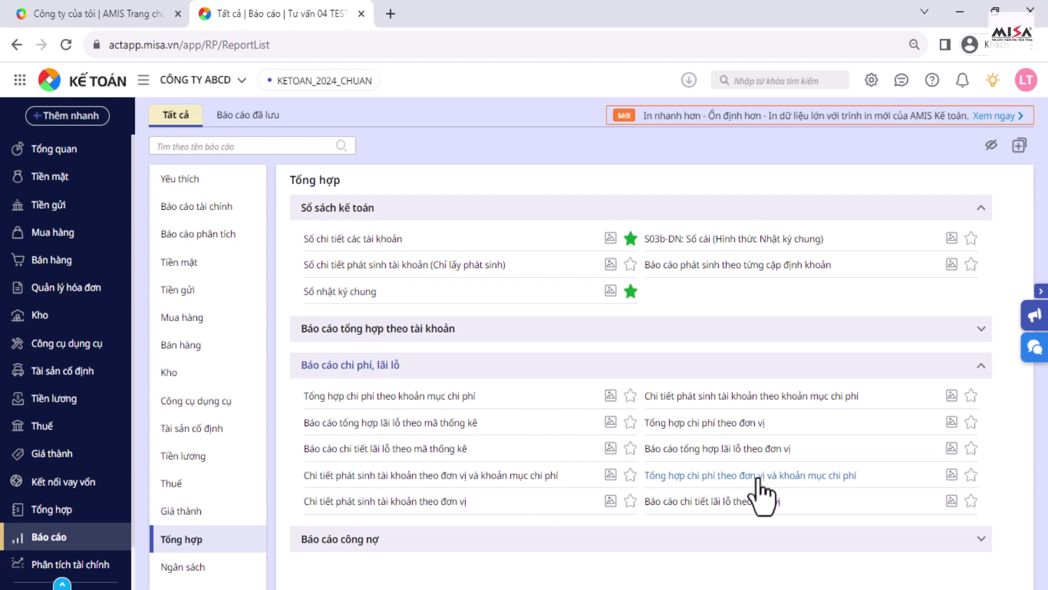
left_click(515, 540)
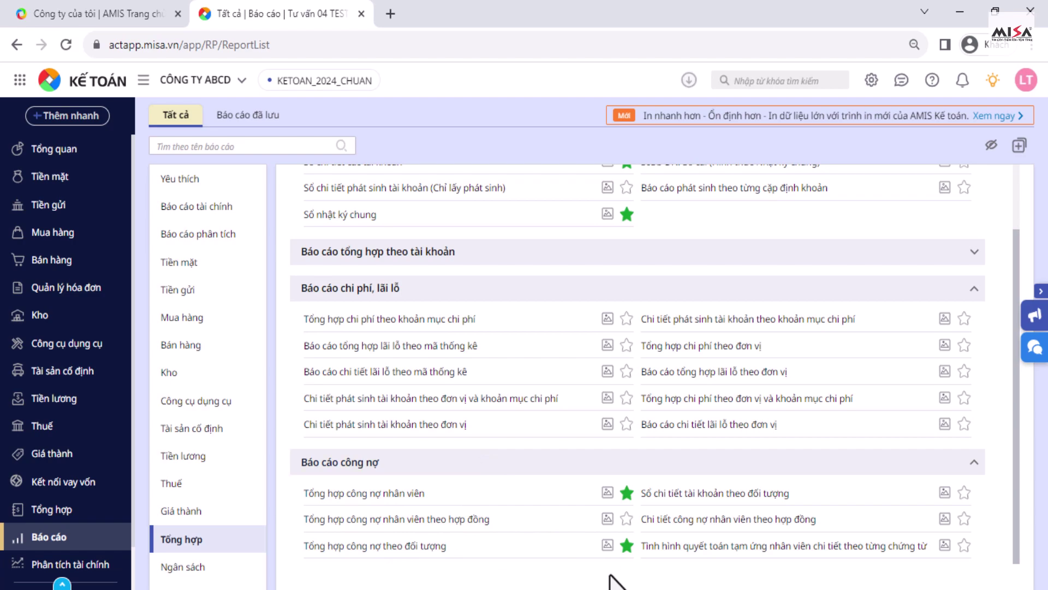
Look through the reconciliation reports in the Kho, Thuế and Bán hàng categories, including their Báo cáo đối chiếu groups.
left_click(166, 374)
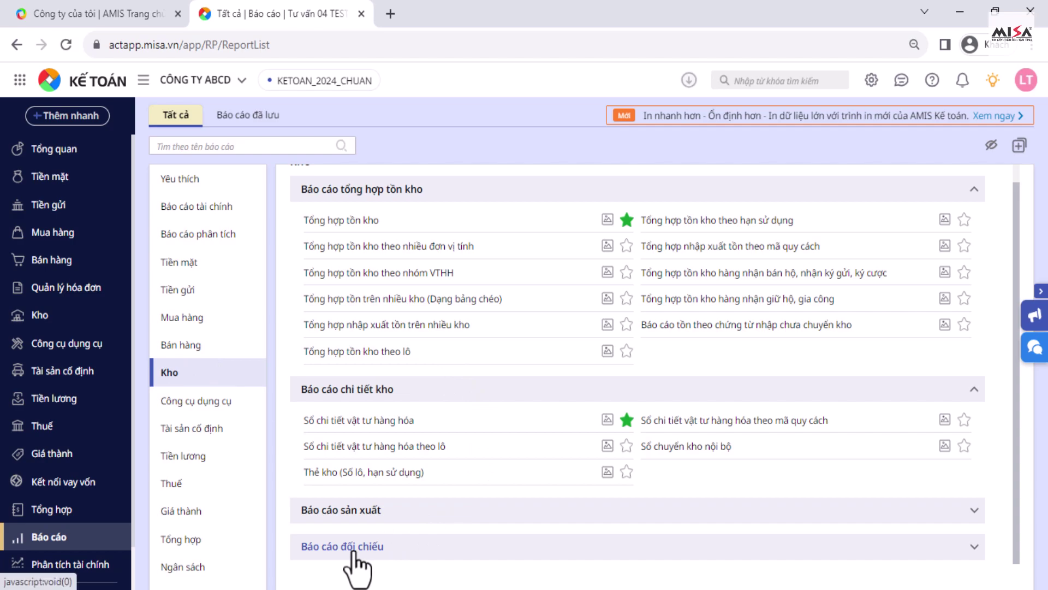
left_click(386, 548)
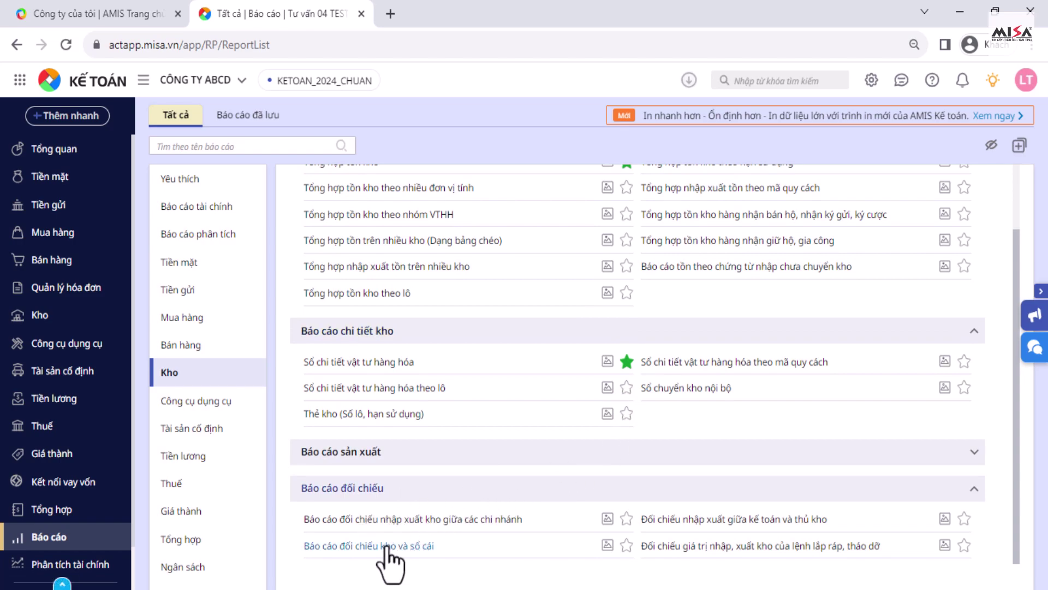
left_click(222, 482)
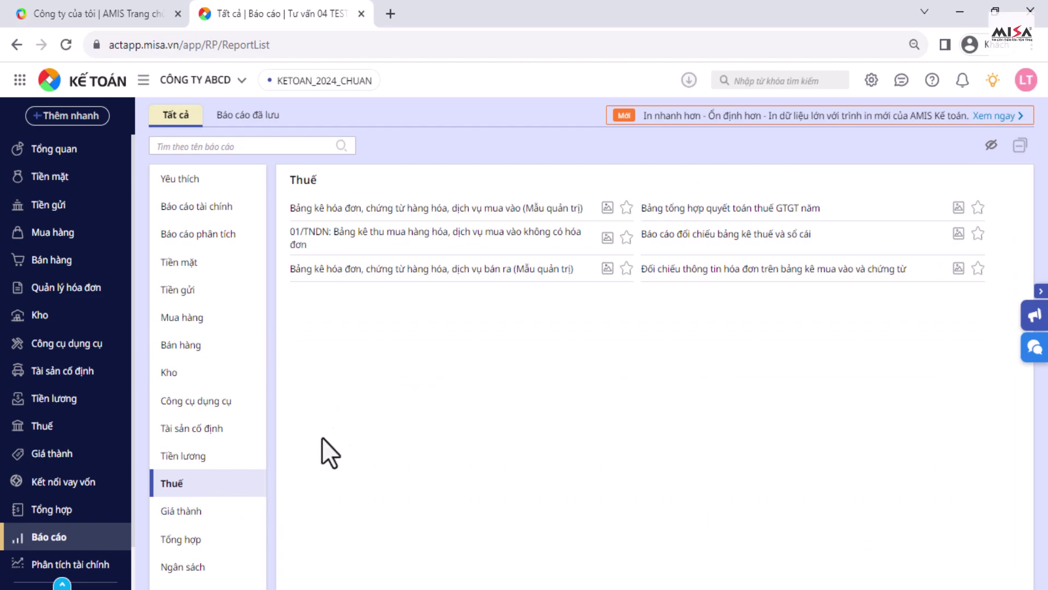
left_click(183, 349)
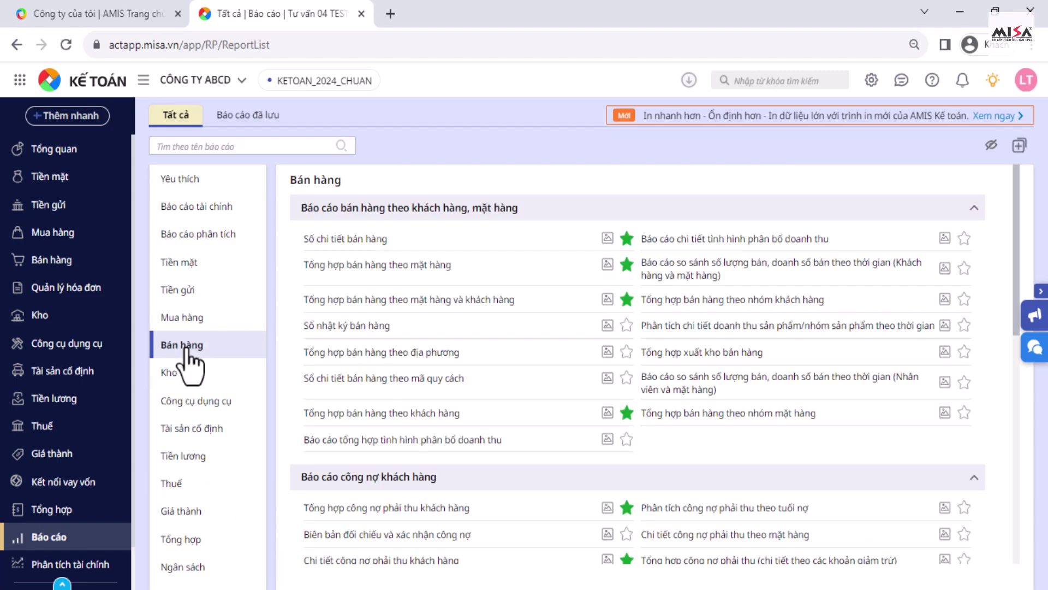
scroll(445, 387, "down", 5)
scroll(445, 387, "down", 4)
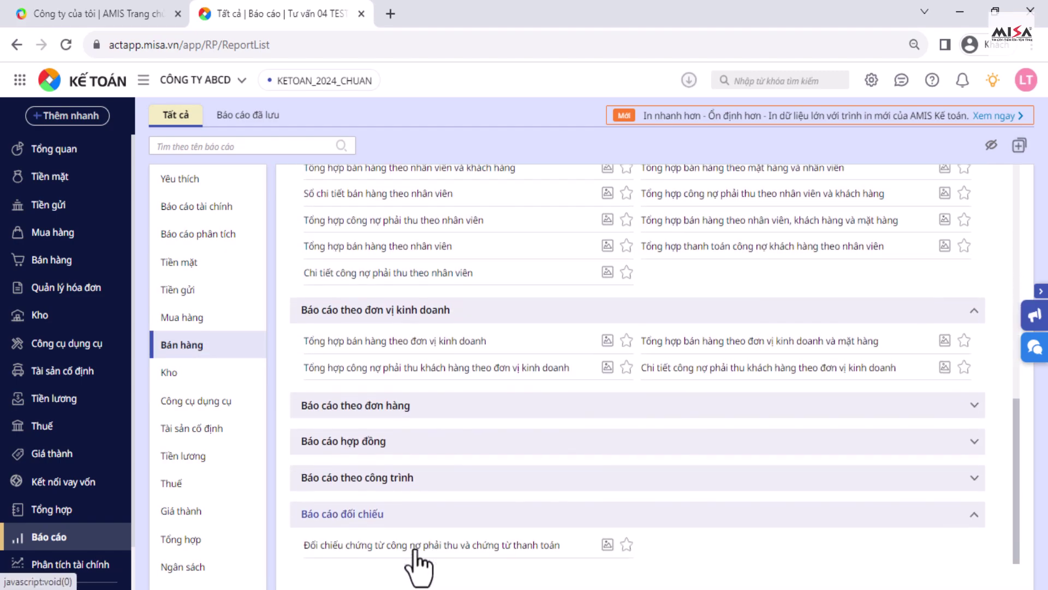
Open Báo cáo đối chiếu kho và sổ cái under Kho and set its reporting period to Năm nay.
left_click(214, 377)
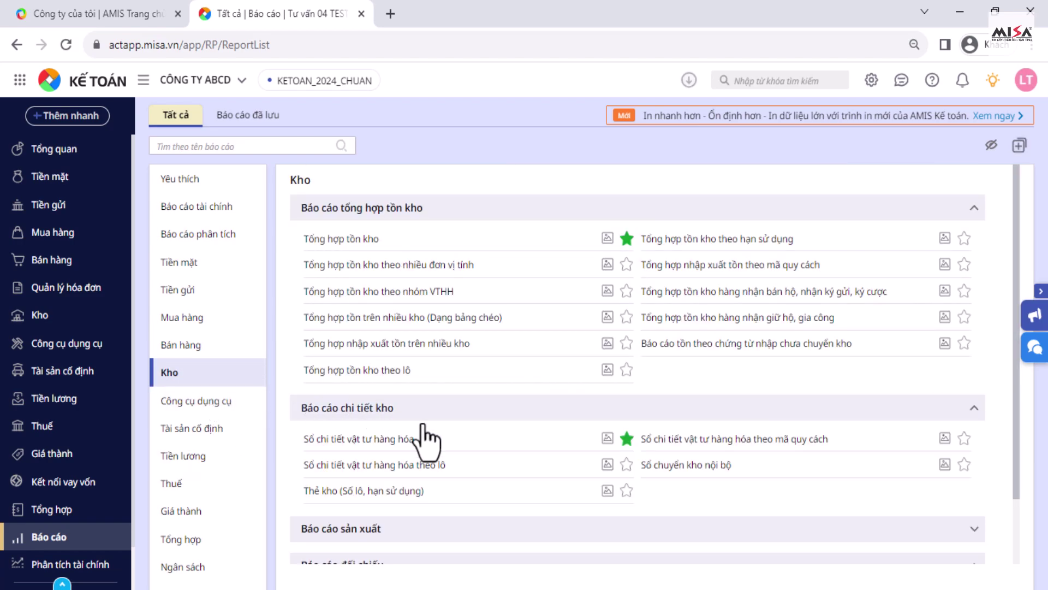
scroll(431, 453, "down", 2)
left_click(401, 549)
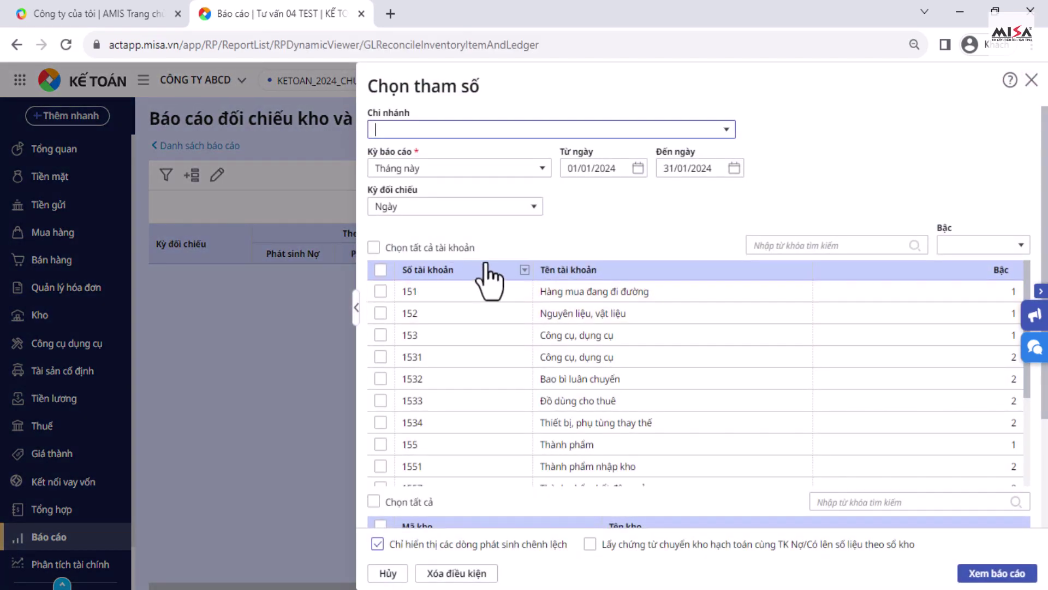
left_click(543, 168)
left_click(396, 279)
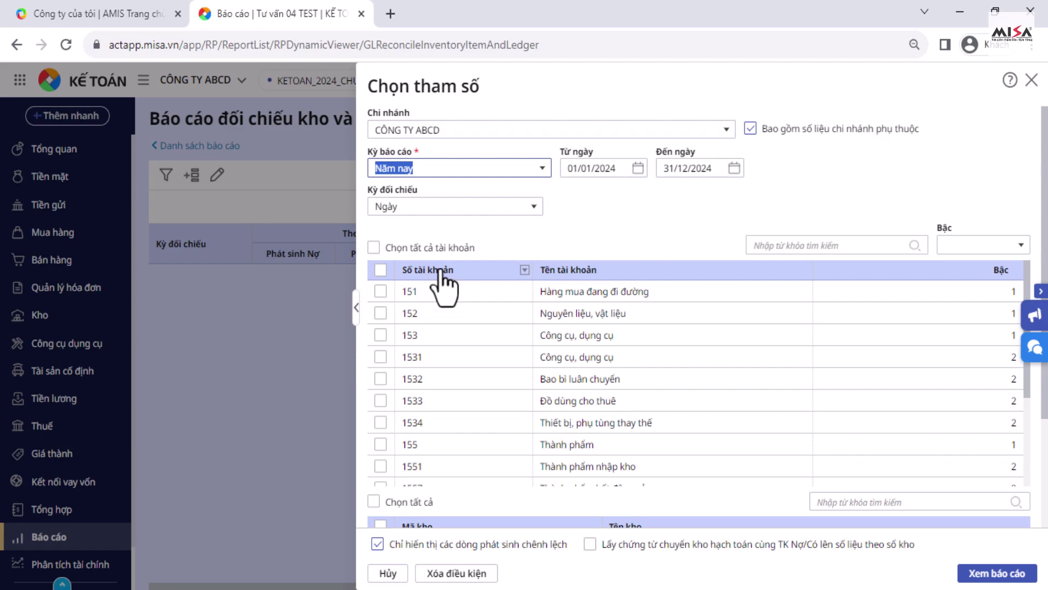
Generate the reconciliation report for account 1561 and warehouse 156, and open the discrepancy details for 10/01/2024.
scroll(376, 459, "down", 3)
left_click(381, 387)
scroll(510, 444, "down", 3)
left_click(381, 404)
scroll(819, 508, "down", 1)
left_click(976, 574)
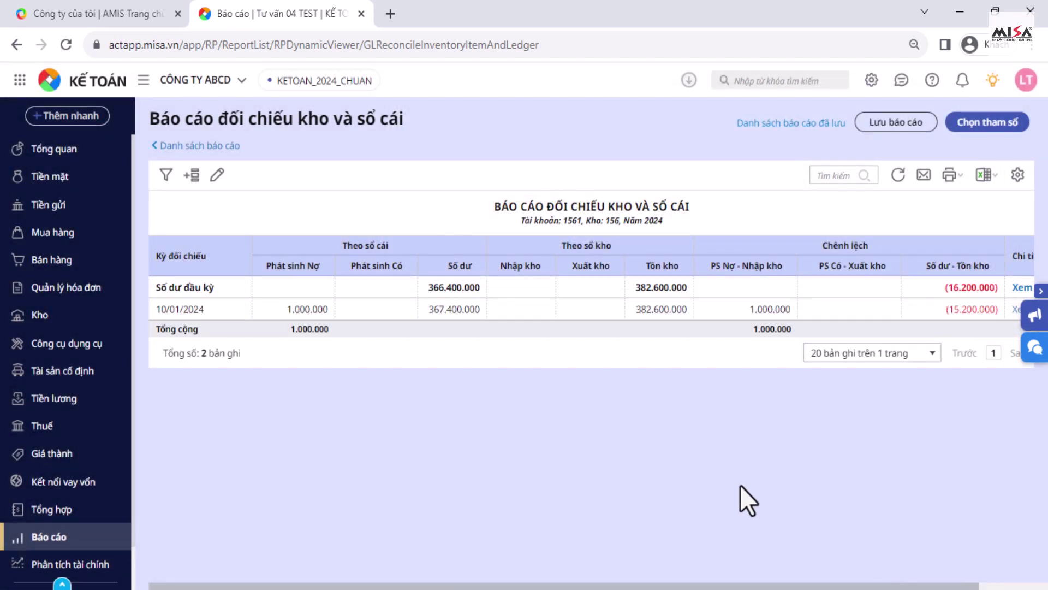
scroll(655, 525, "right", 2)
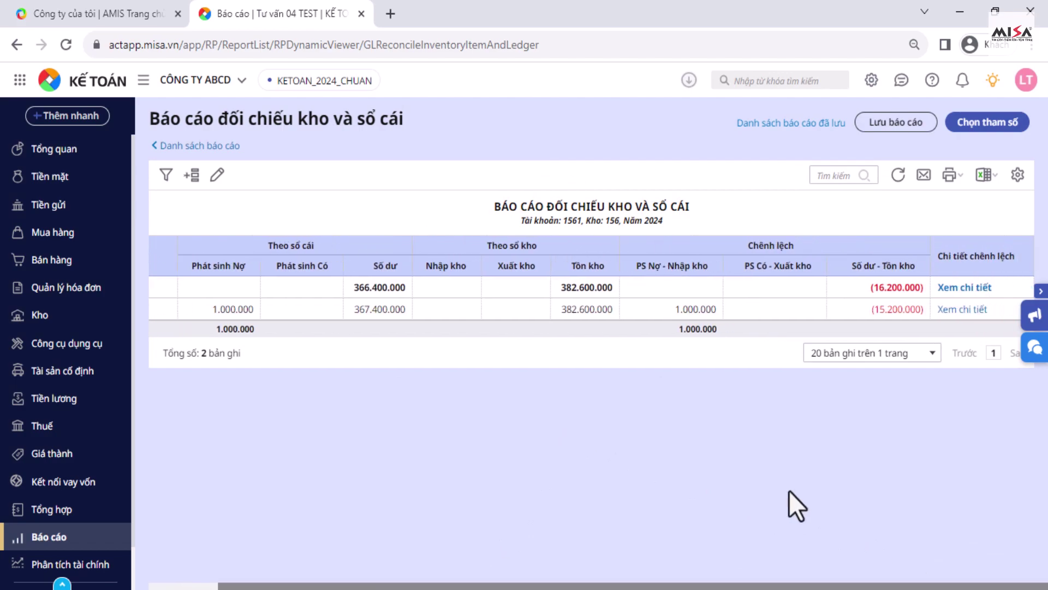
left_click(960, 309)
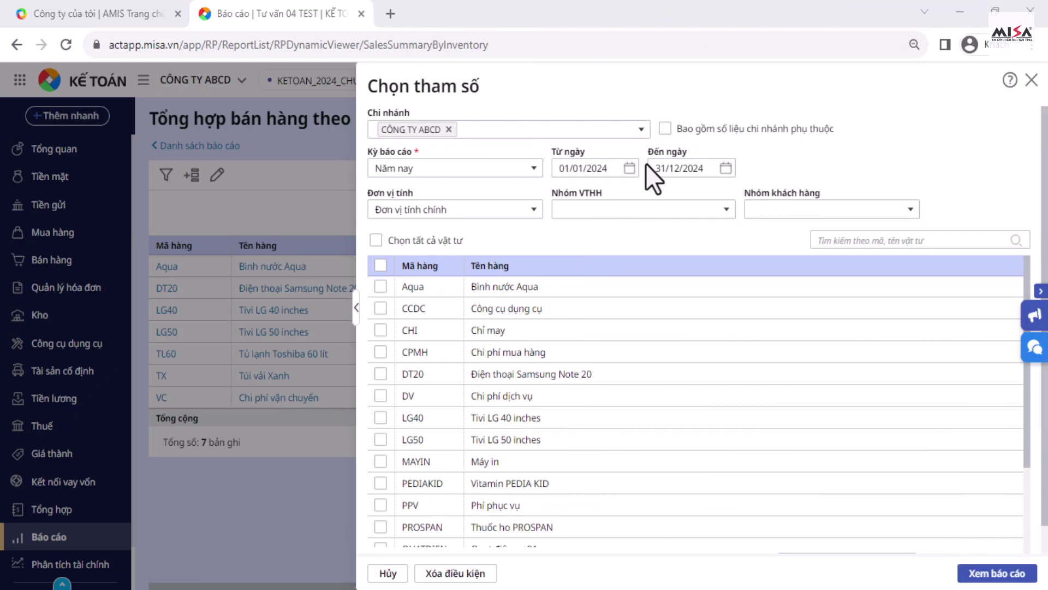
In the sales summary parameters, review the branch list keeping CÔNG TY ABCD, and choose Năm nay as the reporting period.
left_click(640, 134)
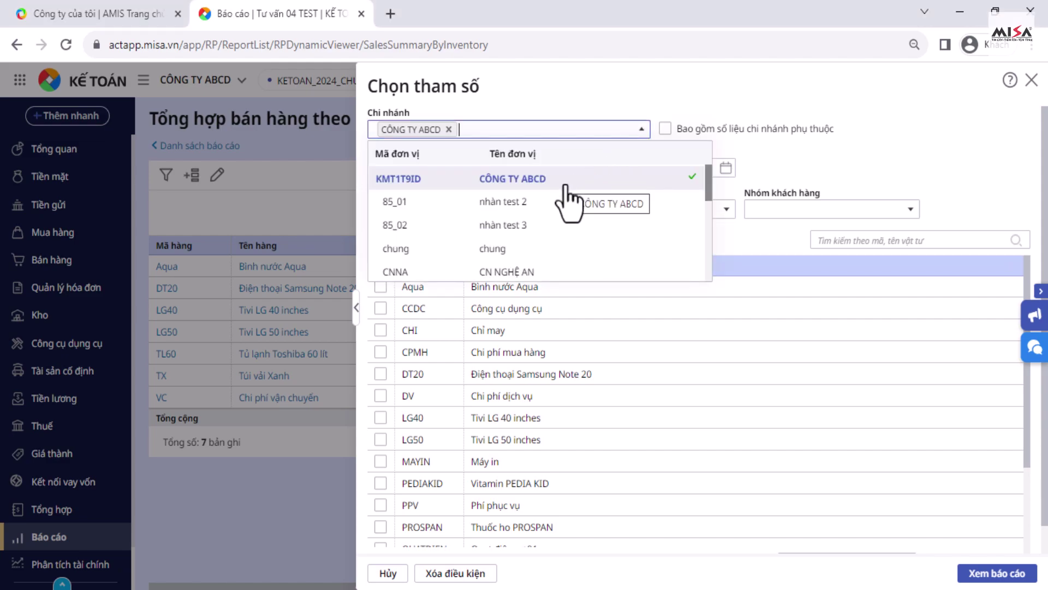
scroll(552, 264, "down", 5)
scroll(556, 260, "up", 5)
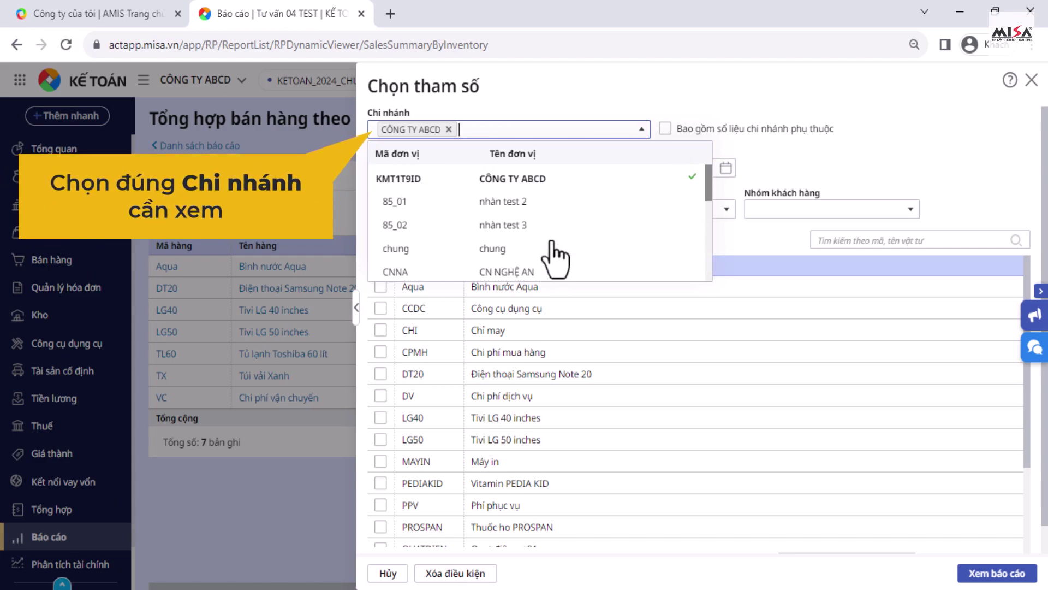
left_click(639, 87)
left_click(533, 170)
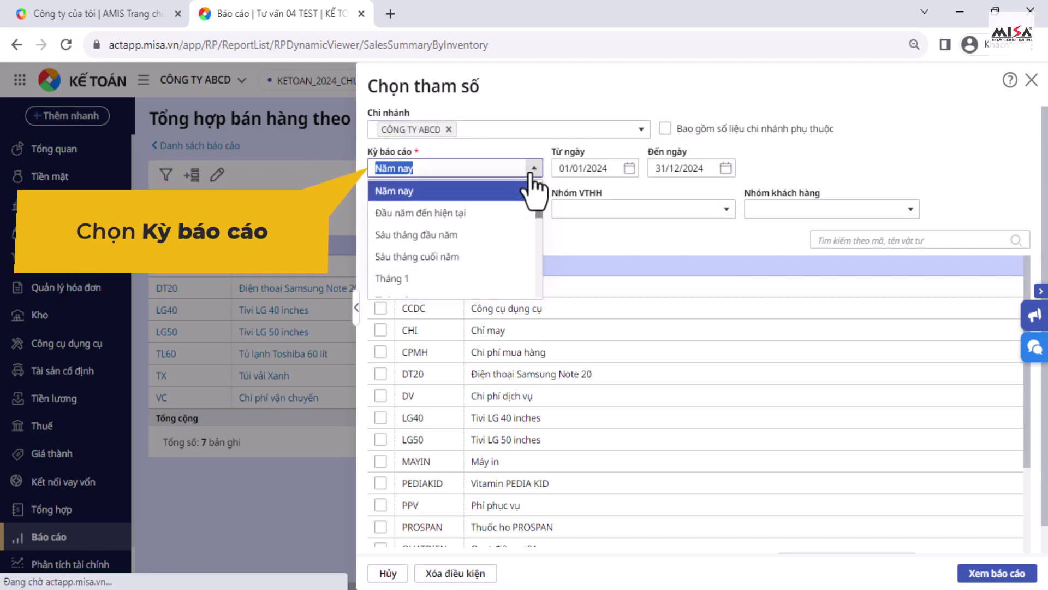
left_click(467, 191)
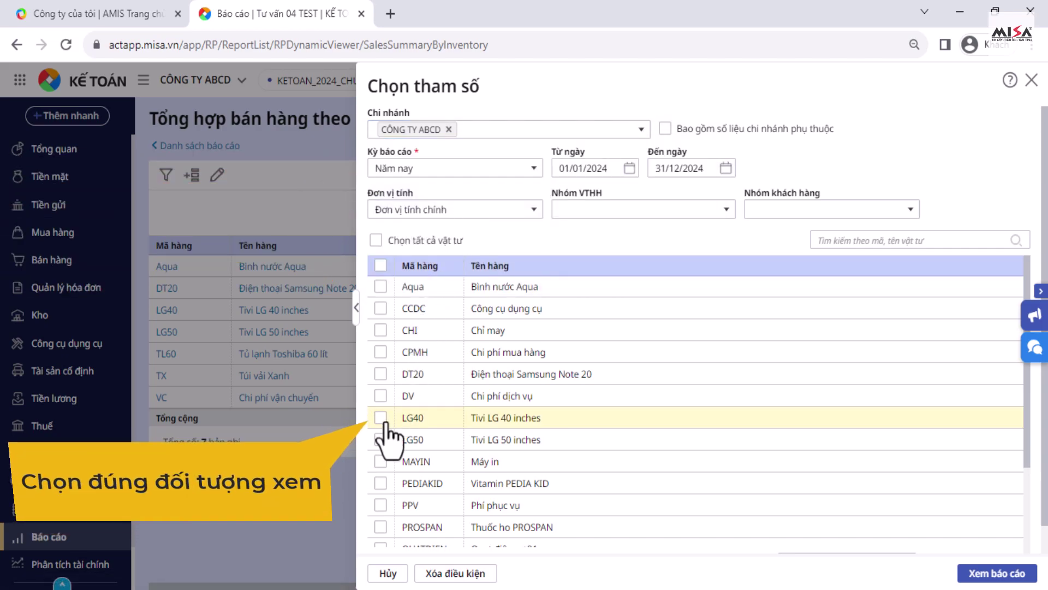
Select all items in the list, include the dependent branches' data, and generate the sales summary report.
left_click(381, 417)
left_click(380, 439)
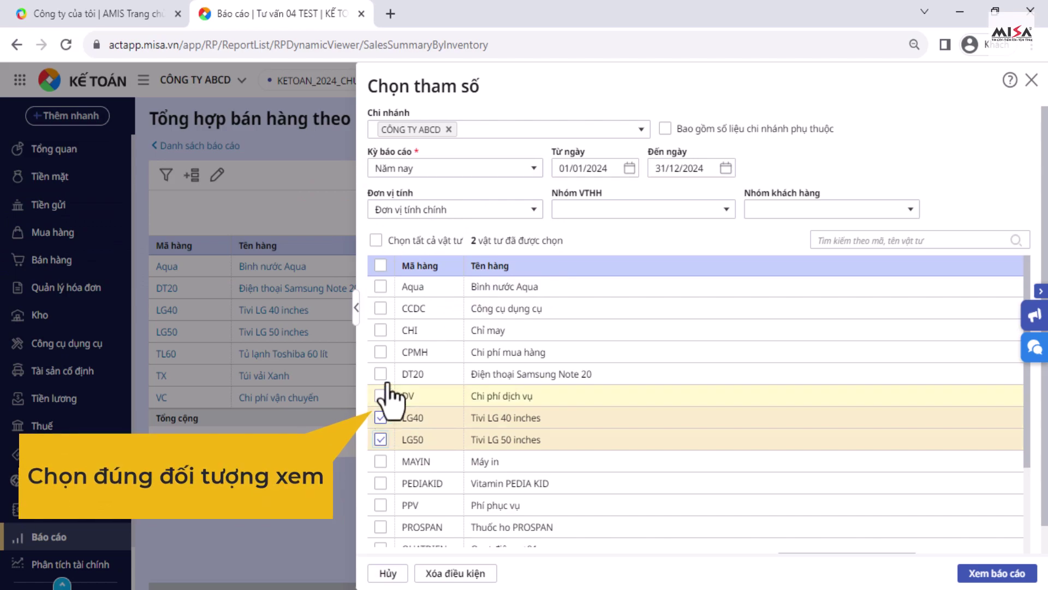
left_click(381, 266)
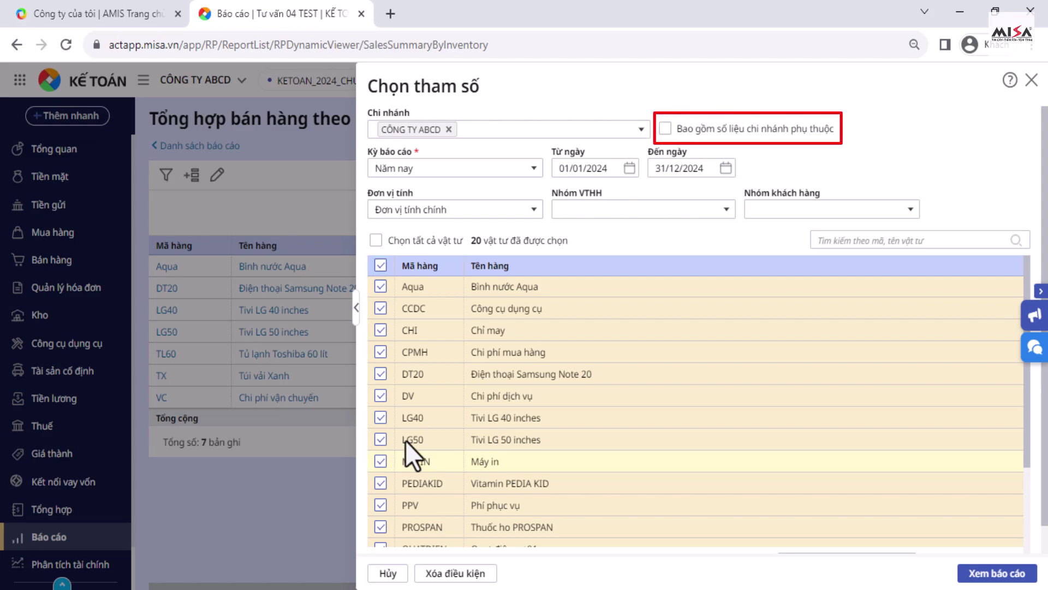
left_click(665, 128)
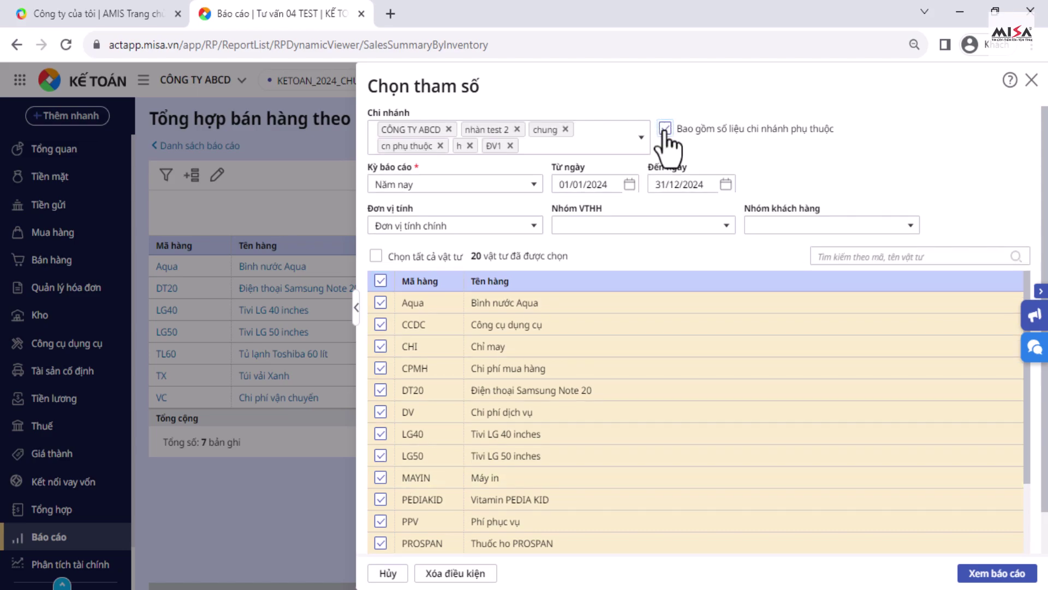
left_click(968, 571)
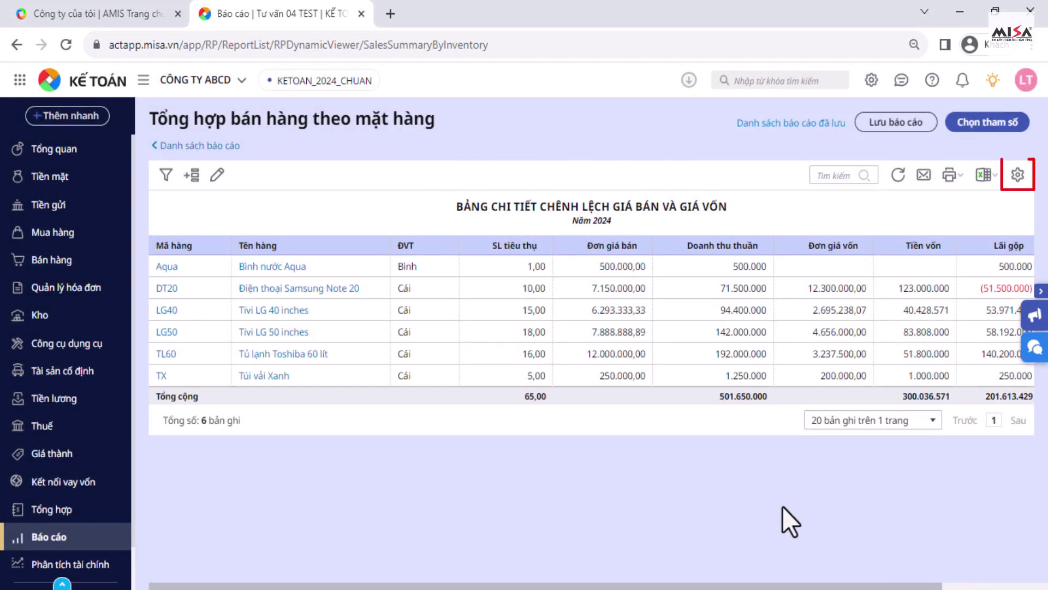
Try moving the Lãi gộp column above Tiền vốn in the current report template, and close the template without saving.
left_click(1018, 175)
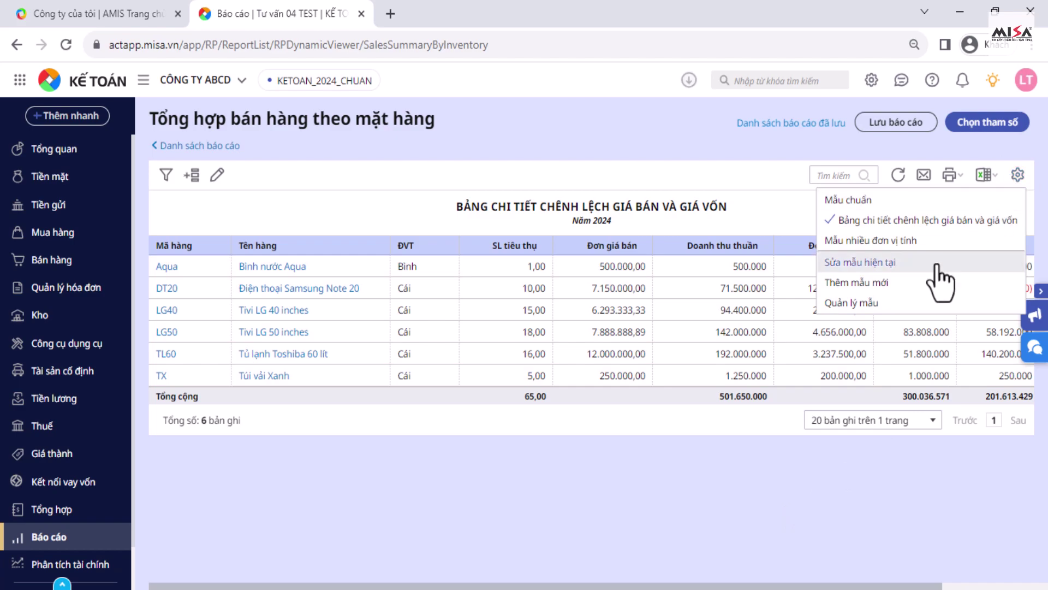
left_click(867, 263)
scroll(595, 434, "down", 3)
scroll(546, 480, "down", 3)
scroll(534, 480, "up", 5)
scroll(525, 479, "down", 5)
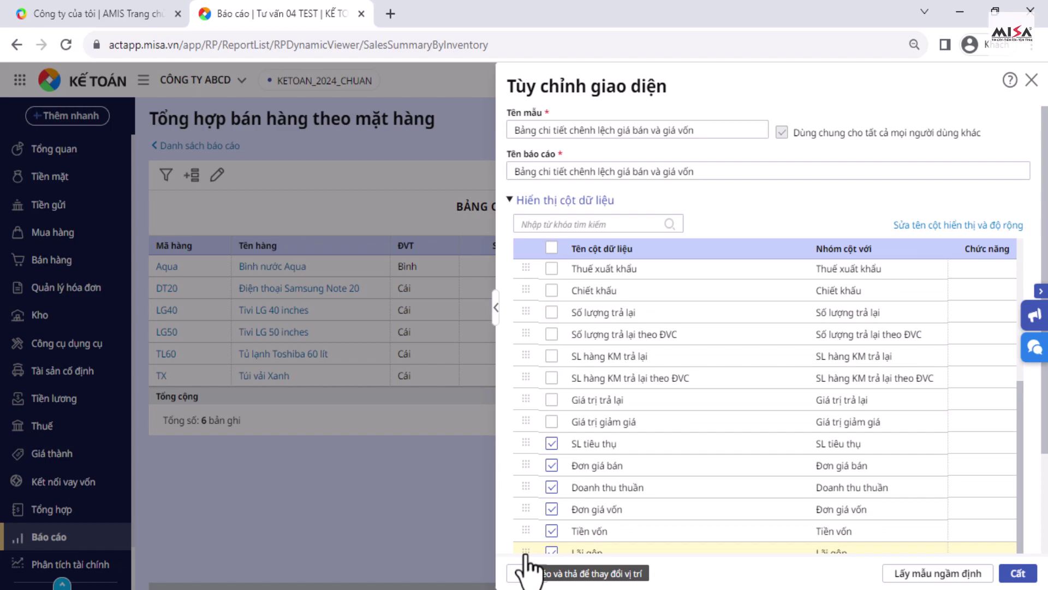
scroll(524, 540, "down", 1)
left_click_drag(523, 515, 515, 497)
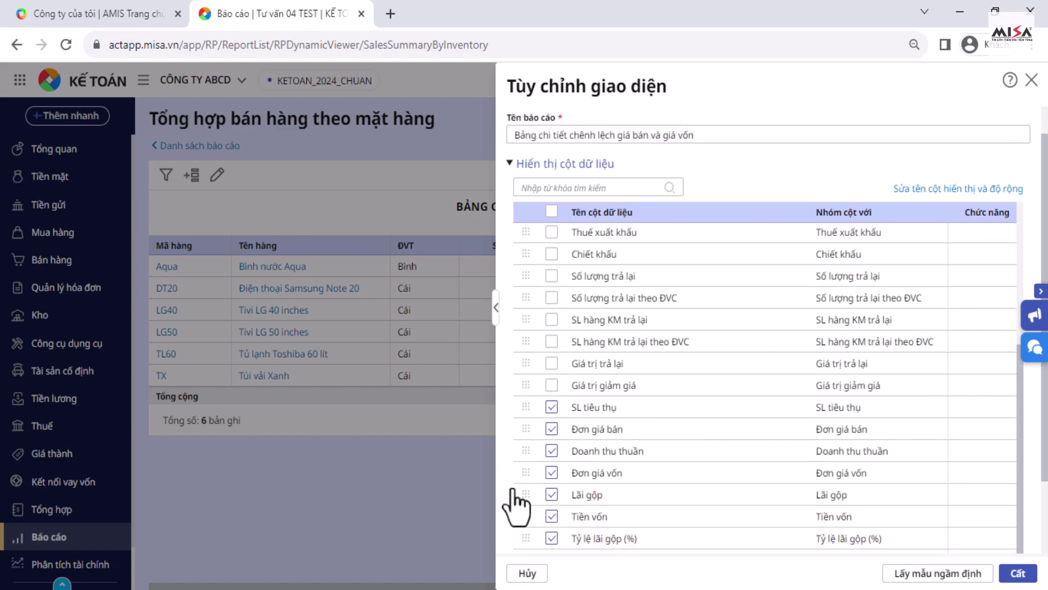
left_click(1031, 80)
Add a new report template named Báo cáo Bán hàng (mẫu chuẩn đơn vị) and shorten its report title to Tổng hợp bán hàng.
left_click(1017, 175)
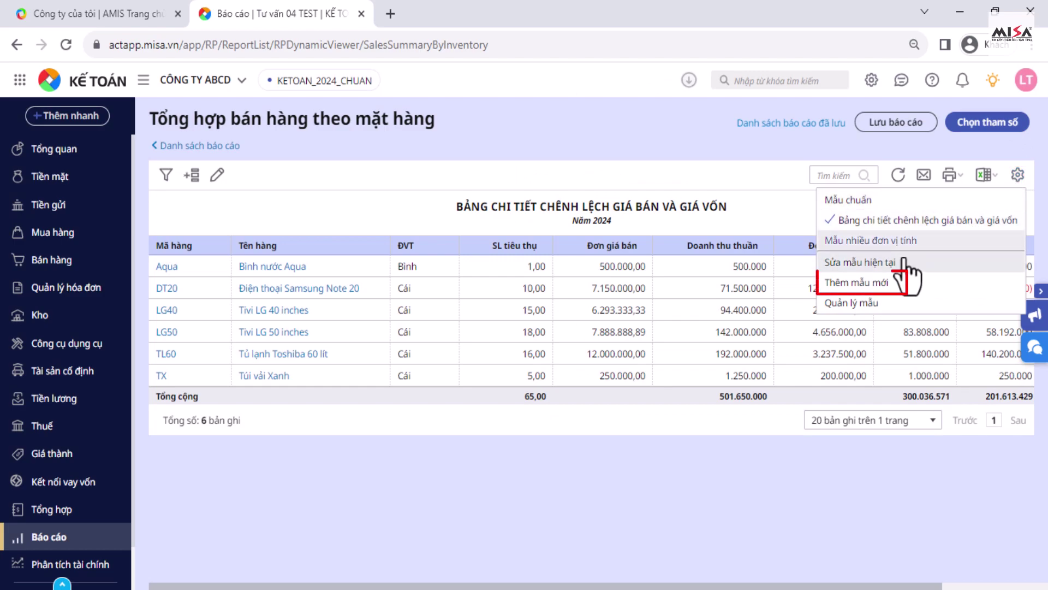
left_click(867, 283)
type("Bao")
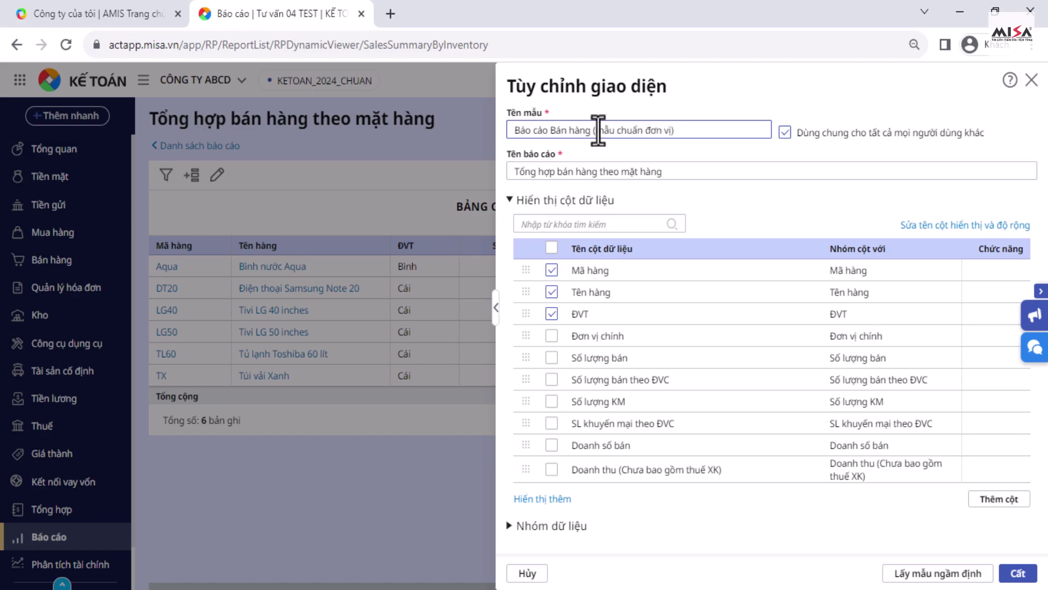
left_click_drag(690, 170, 595, 186)
key("BackSpace")
Hide the SL tiêu thụ and ĐVT columns in the new template.
scroll(568, 453, "down", 3)
scroll(573, 480, "down", 5)
left_click(552, 311)
scroll(563, 327, "up", 3)
scroll(573, 328, "up", 6)
left_click(551, 315)
scroll(803, 491, "down", 4)
scroll(775, 510, "down", 2)
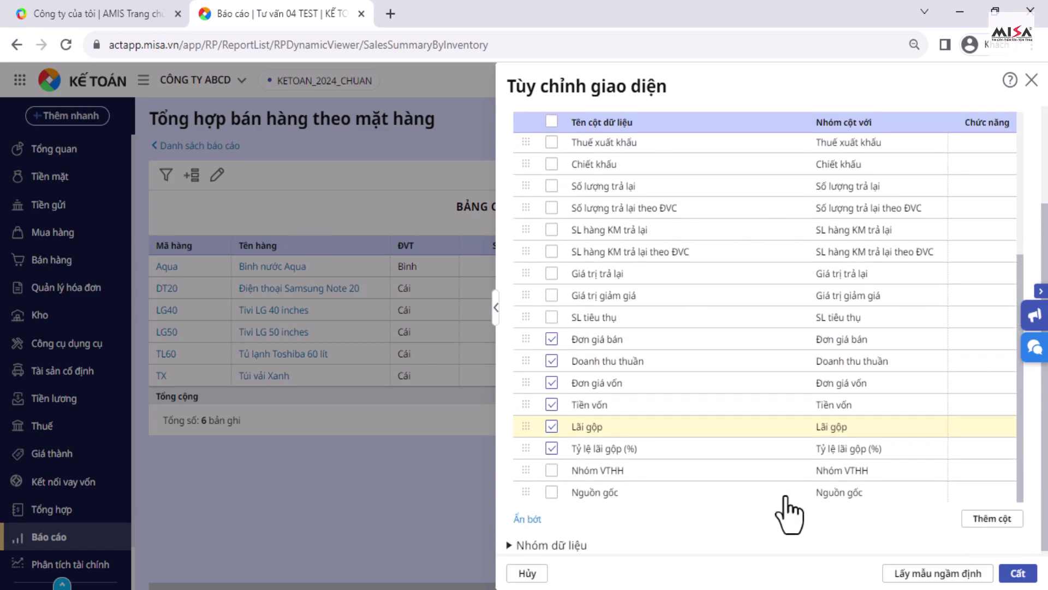
View the Thêm cột dialog without adding a column, save the new template and check the report's template list.
left_click(989, 518)
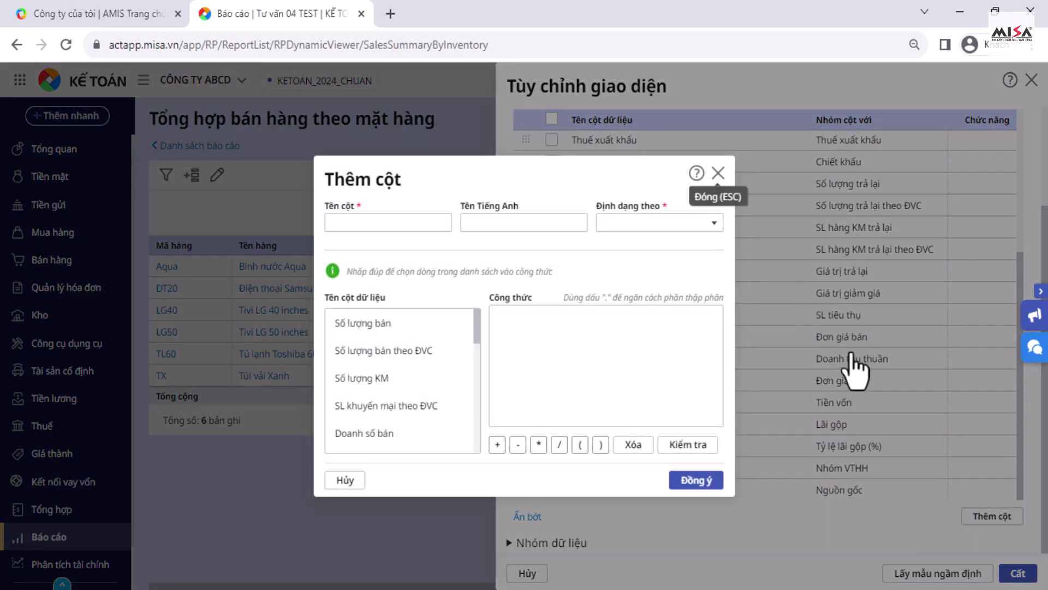
key("Escape")
left_click(1018, 573)
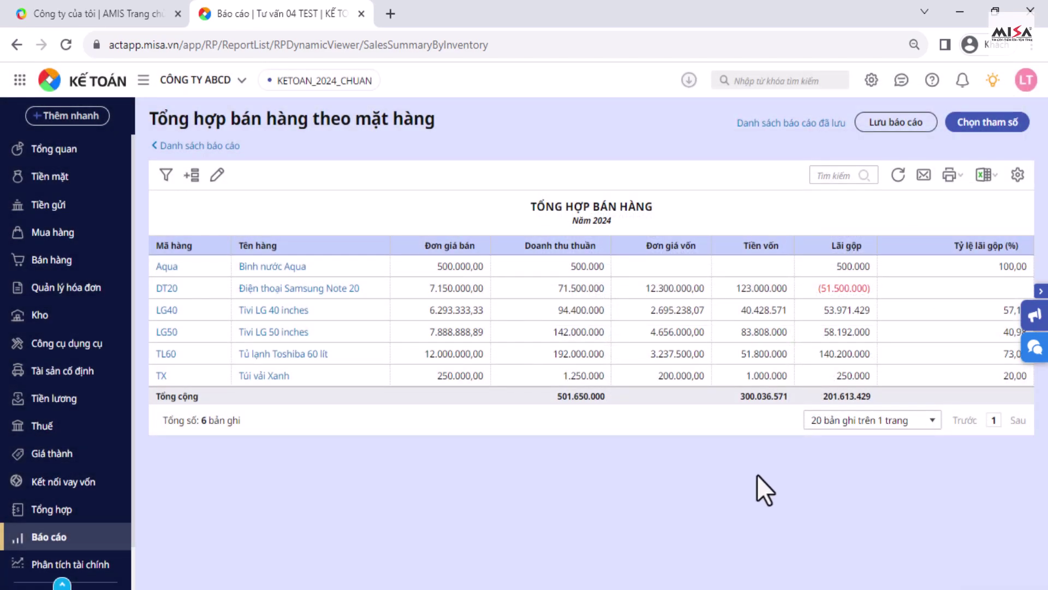
left_click(1015, 176)
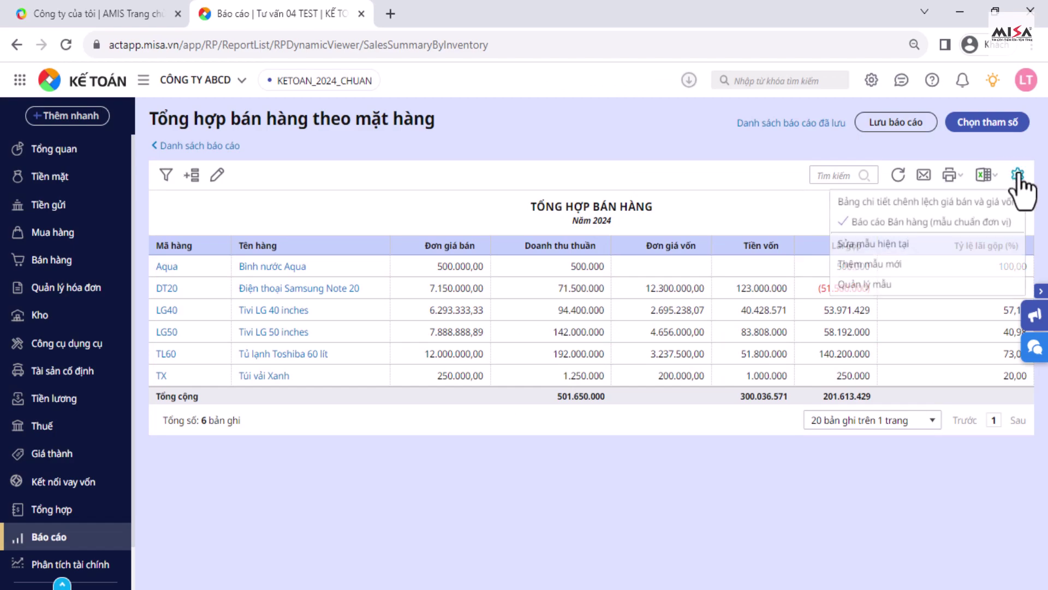
left_click(893, 201)
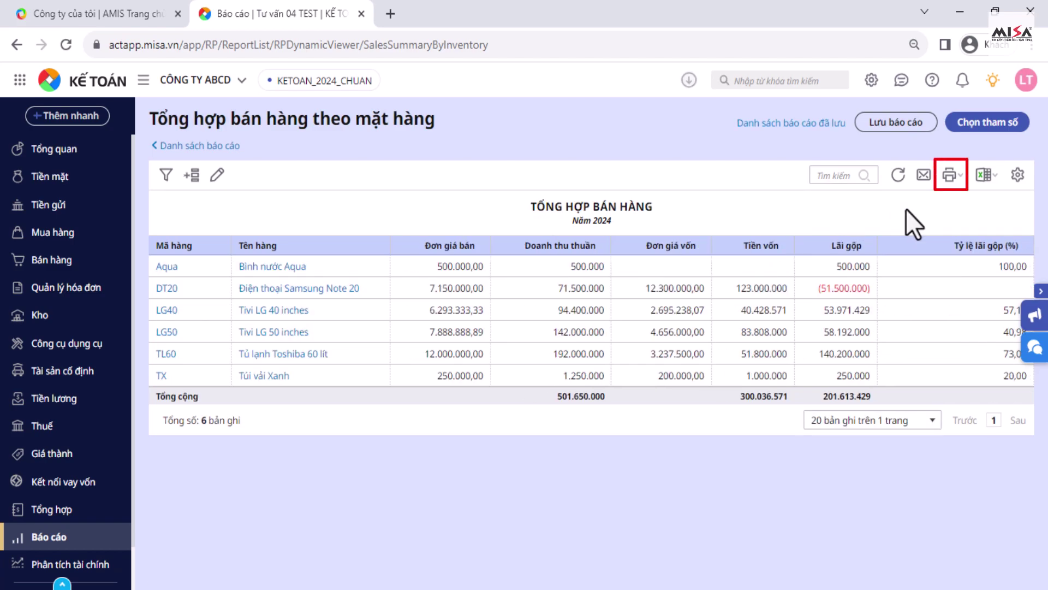
In the report's print options, set the paper size to A4 - Ngang and turn off the Giám đốc signer.
left_click(950, 175)
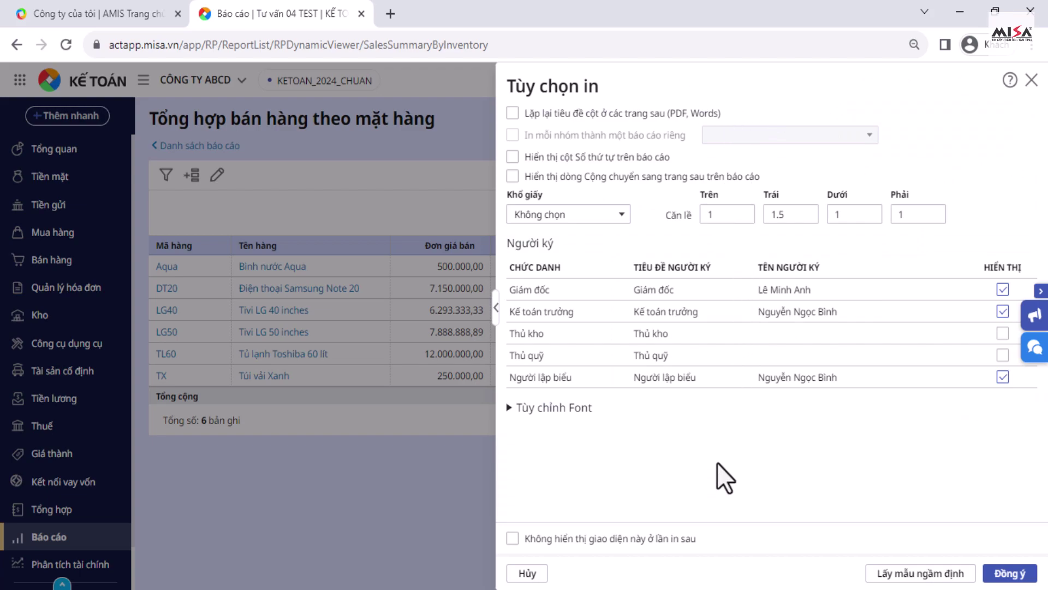
left_click(620, 214)
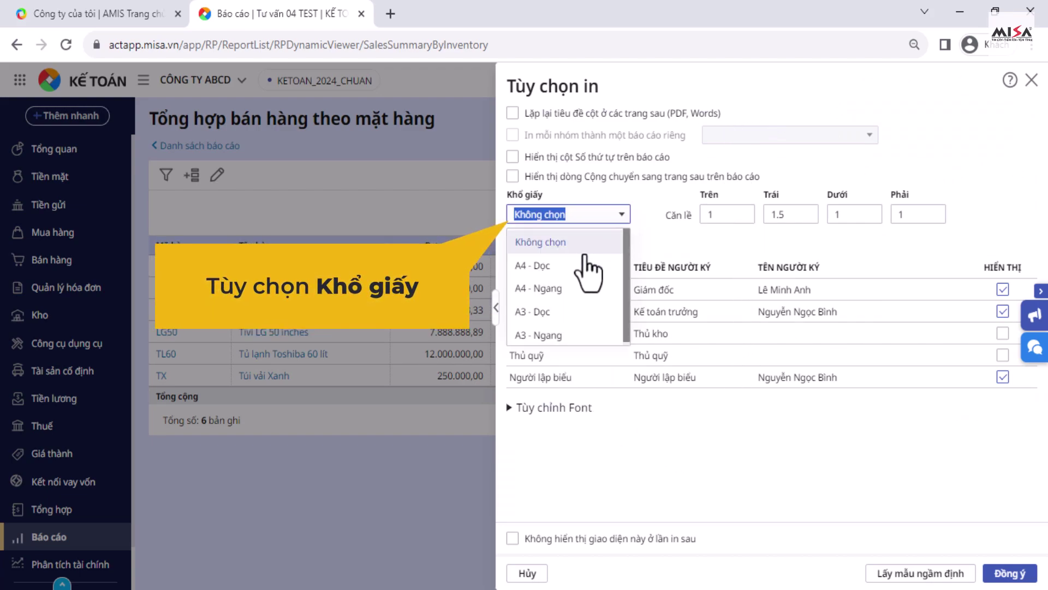
left_click(546, 289)
left_click(1003, 289)
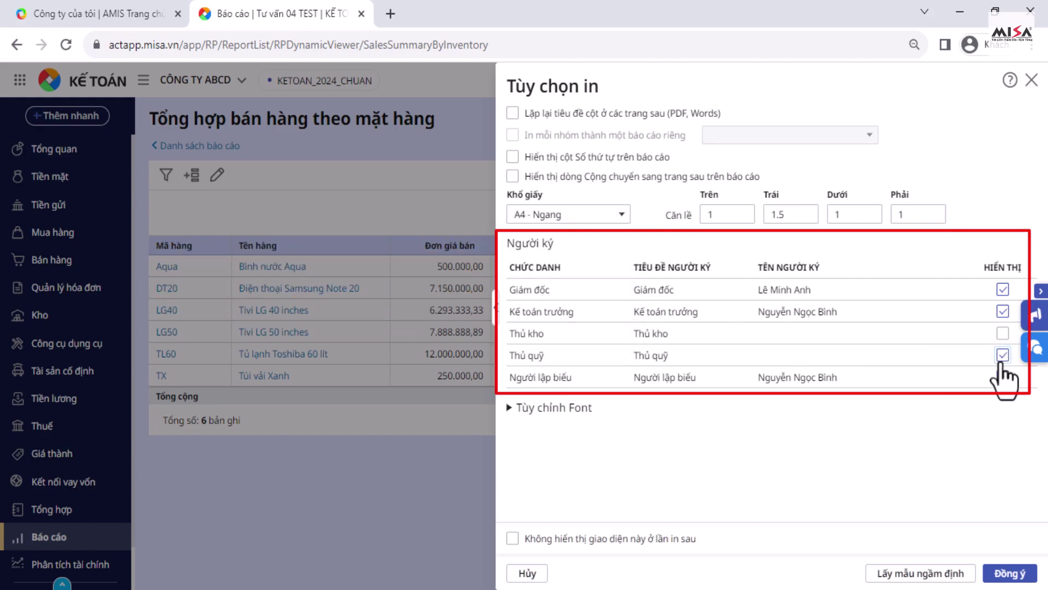
Look over the print font settings, generate the printable report, and review it down to the signatures before closing it.
left_click(518, 410)
scroll(686, 445, "down", 5)
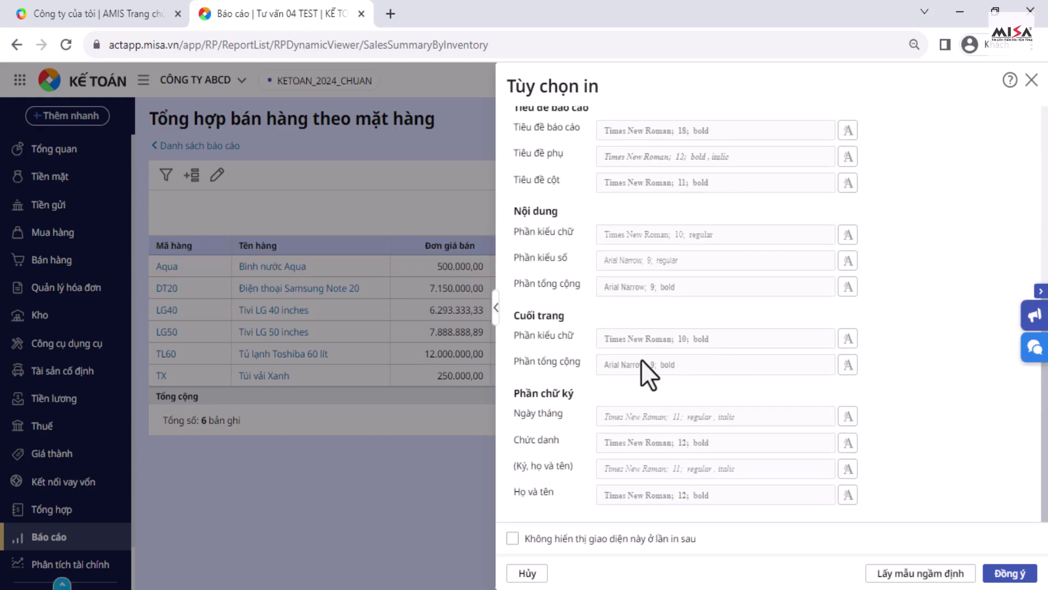
left_click(1010, 573)
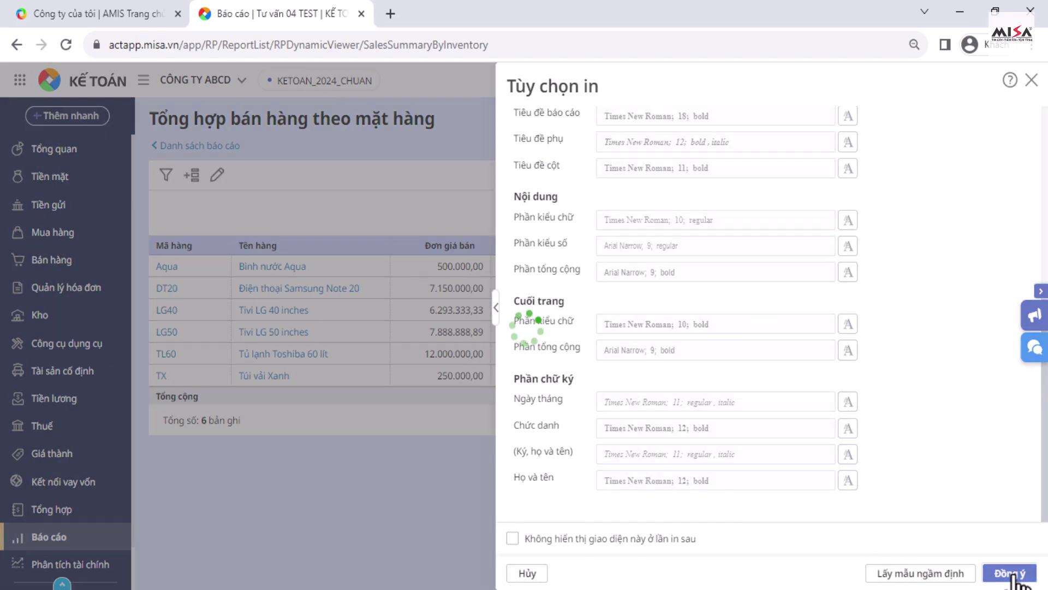
scroll(704, 417, "down", 2)
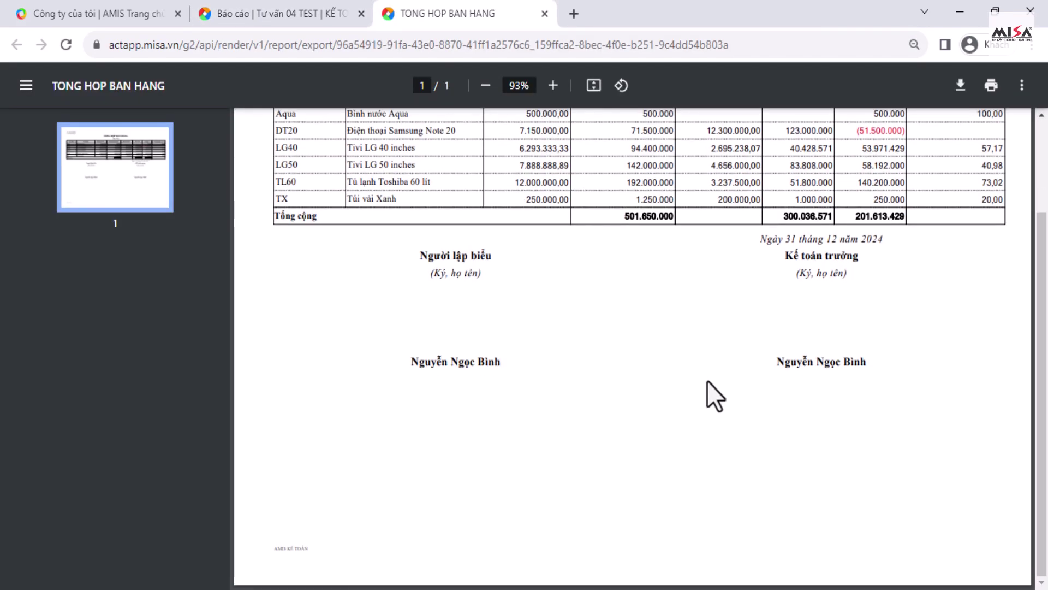
scroll(805, 407, "up", 5)
left_click(544, 13)
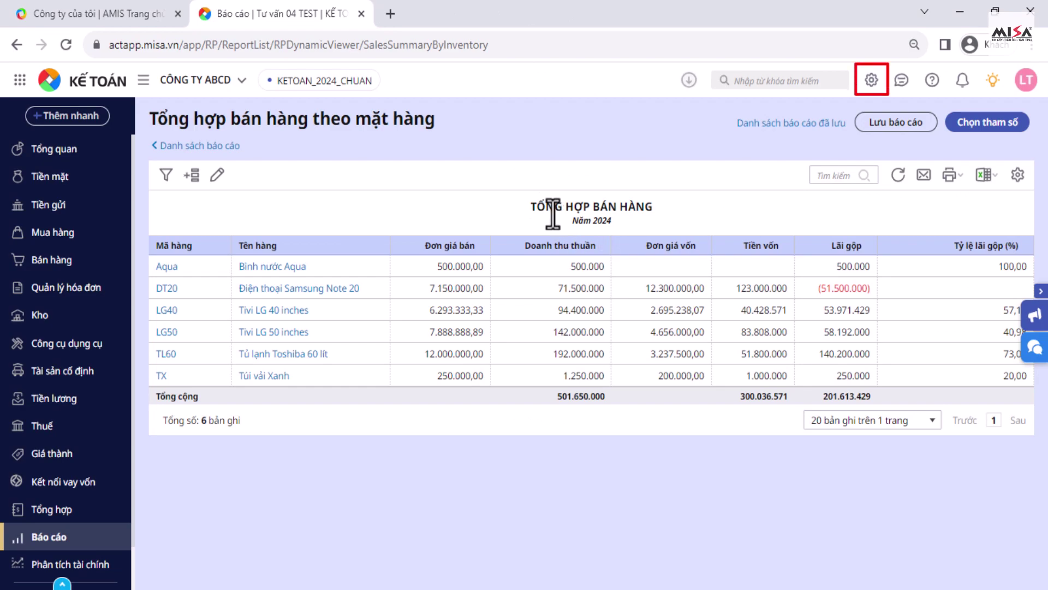
Open the Thông tin chữ ký section of the company information for editing, and close it without saving.
left_click(872, 80)
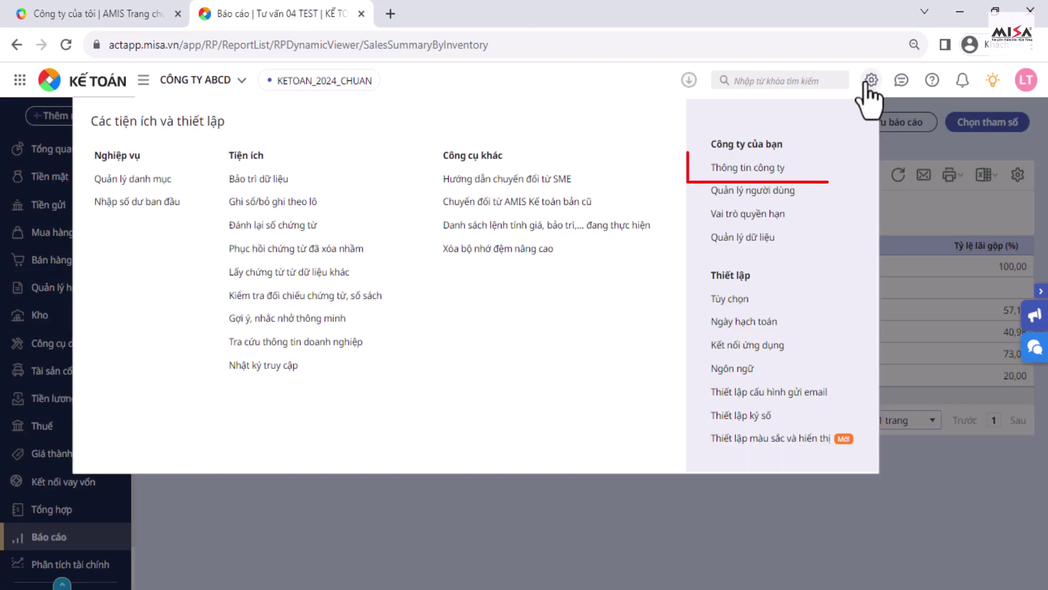
left_click(786, 167)
scroll(610, 382, "down", 5)
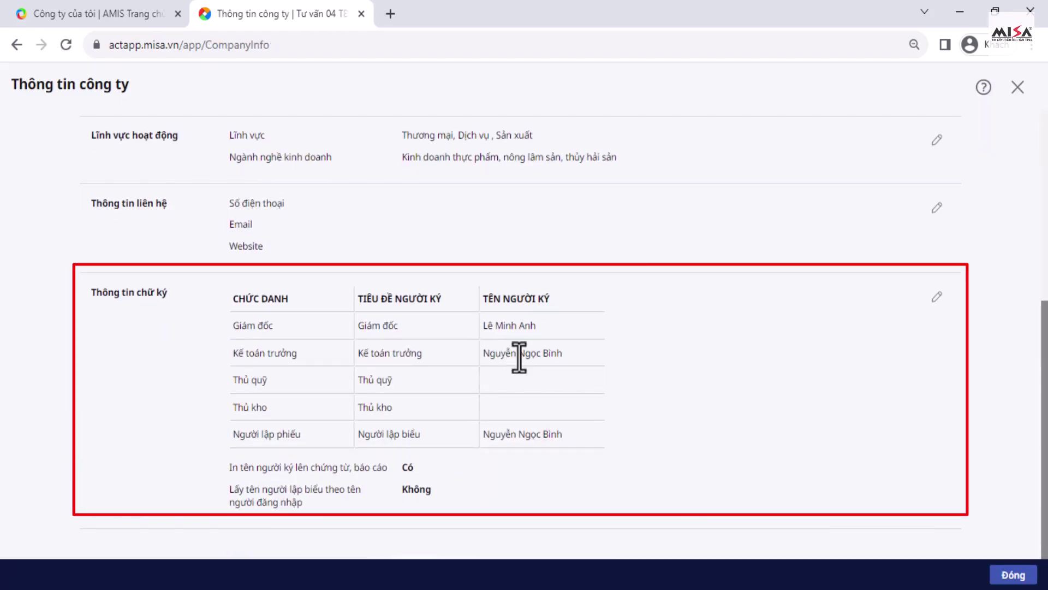
left_click(936, 296)
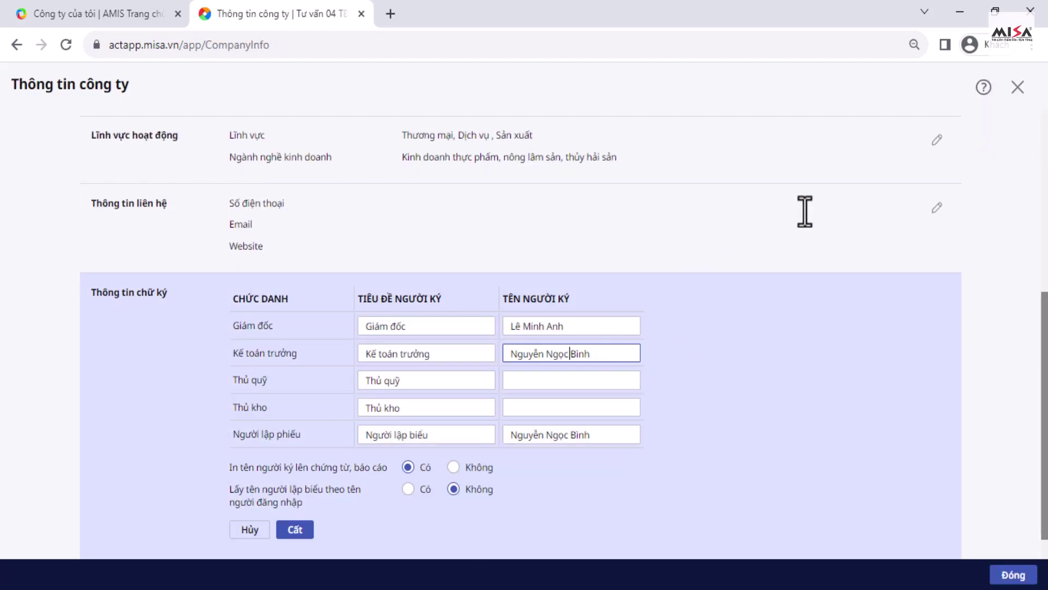
left_click(1017, 86)
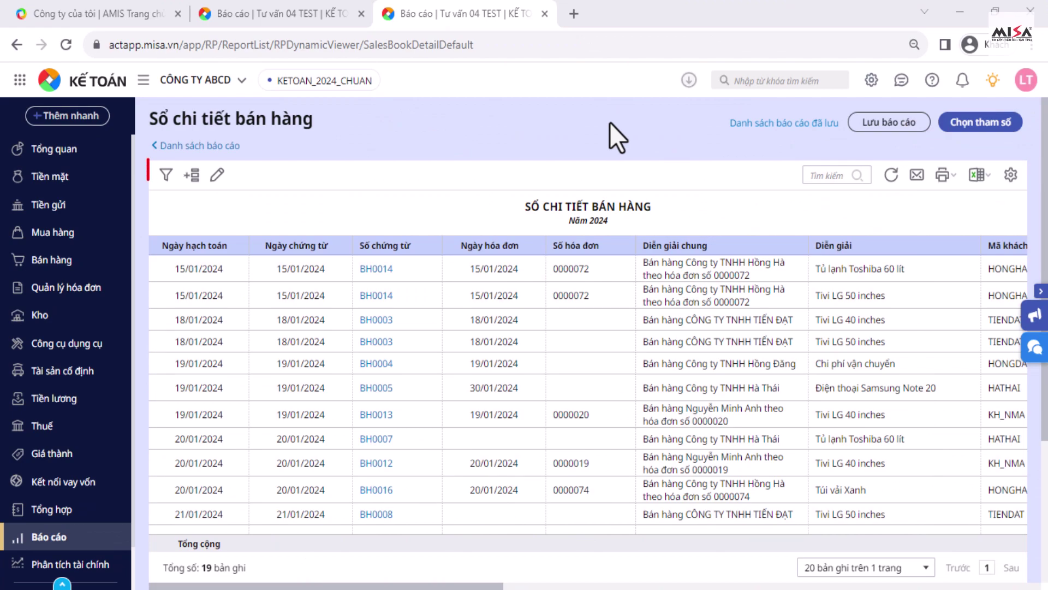
Filter the Sổ chi tiết bán hàng report to Doanh số bán greater than 10.000.000, and remove the filter.
left_click(166, 175)
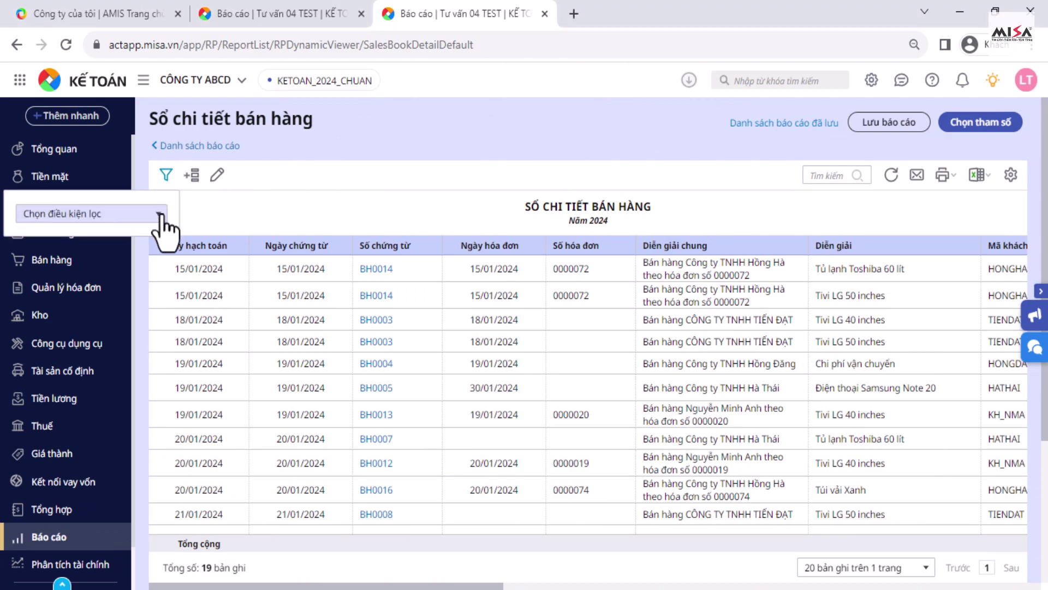
left_click(159, 213)
scroll(123, 263, "down", 5)
left_click(41, 299)
left_click(298, 213)
left_click(281, 323)
type("10000000")
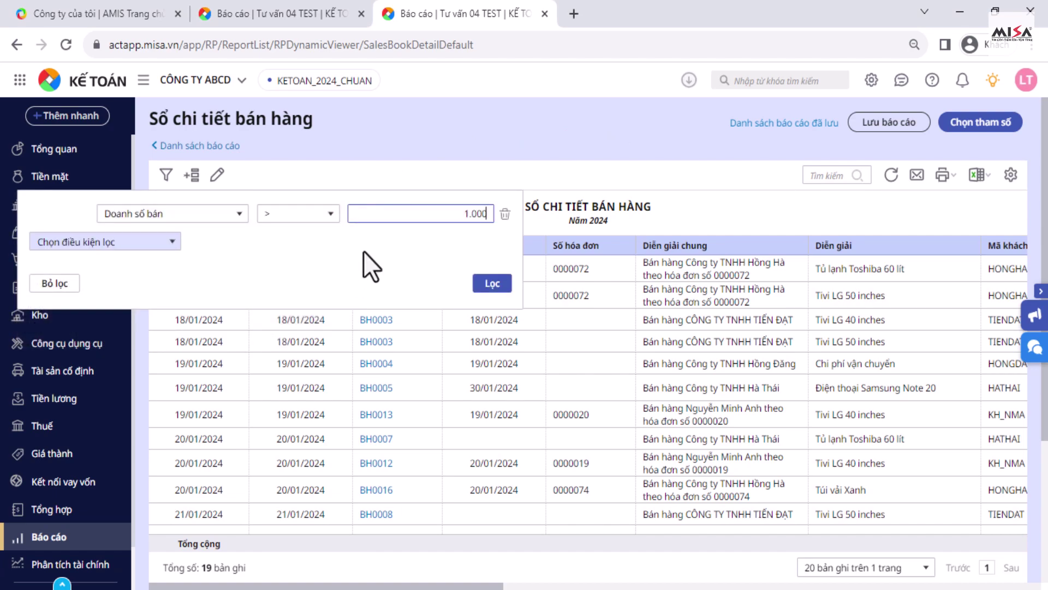
left_click(492, 282)
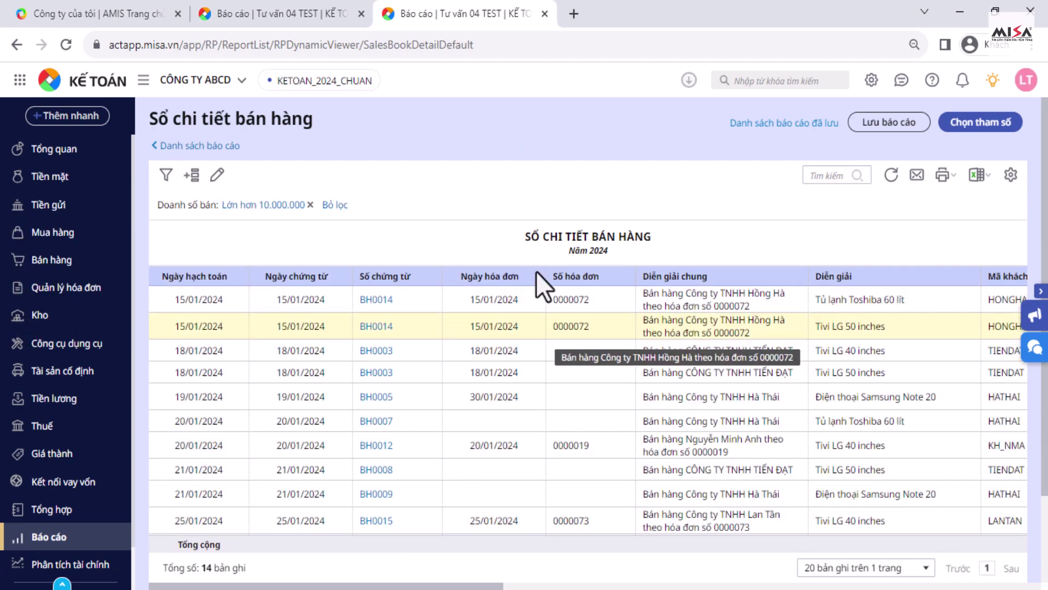
left_click(310, 206)
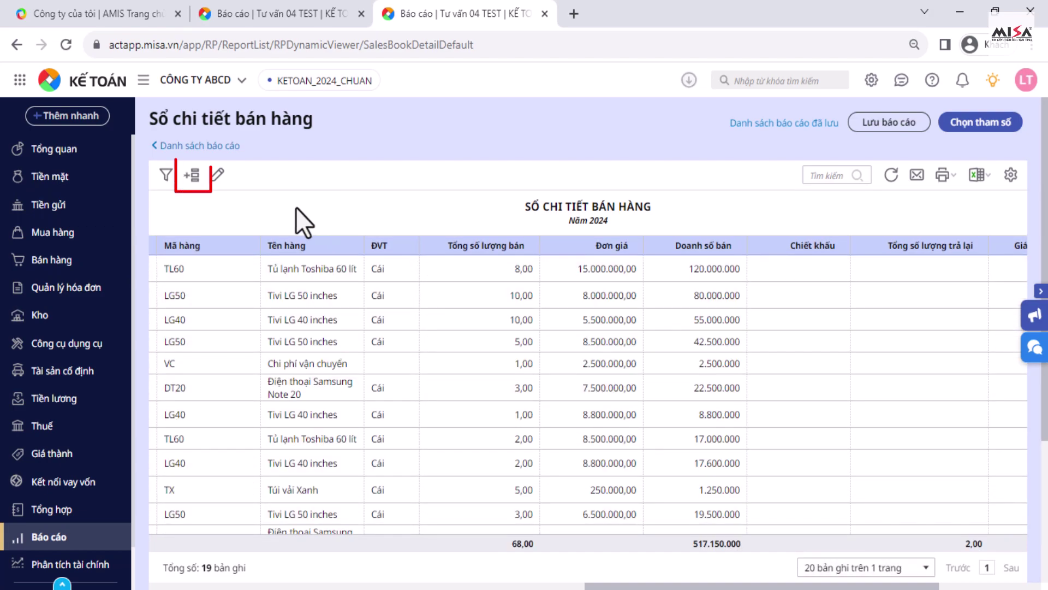
Group the sales detail report by Mã khách hàng at level 1 and Mã hàng at level 2, and look through the groups.
left_click(191, 175)
left_click(200, 246)
scroll(171, 333, "down", 4)
scroll(128, 307, "up", 2)
left_click(108, 341)
left_click(202, 284)
scroll(117, 363, "down", 4)
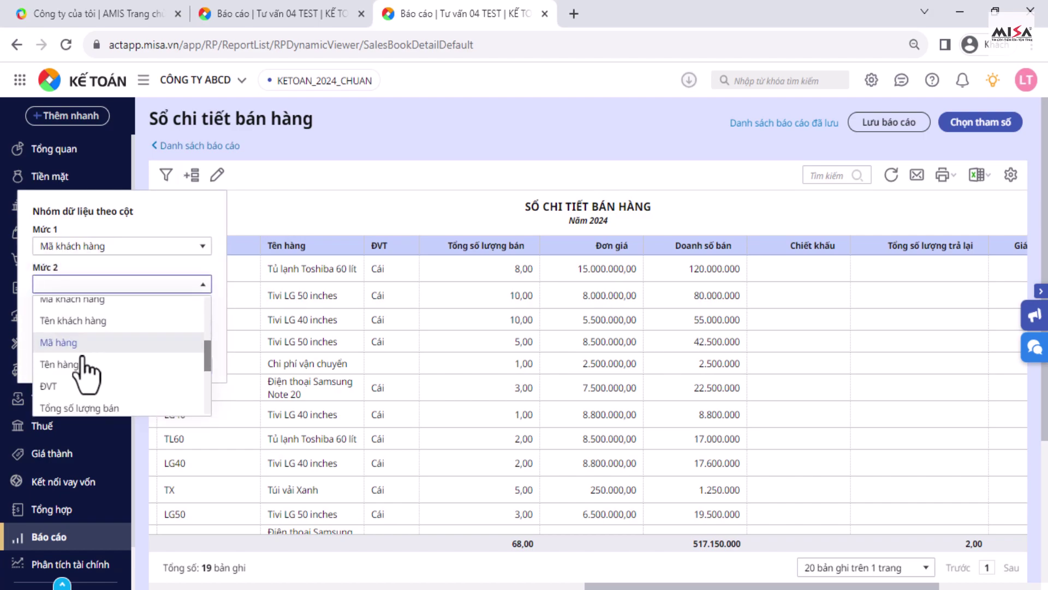
left_click(82, 365)
left_click(166, 364)
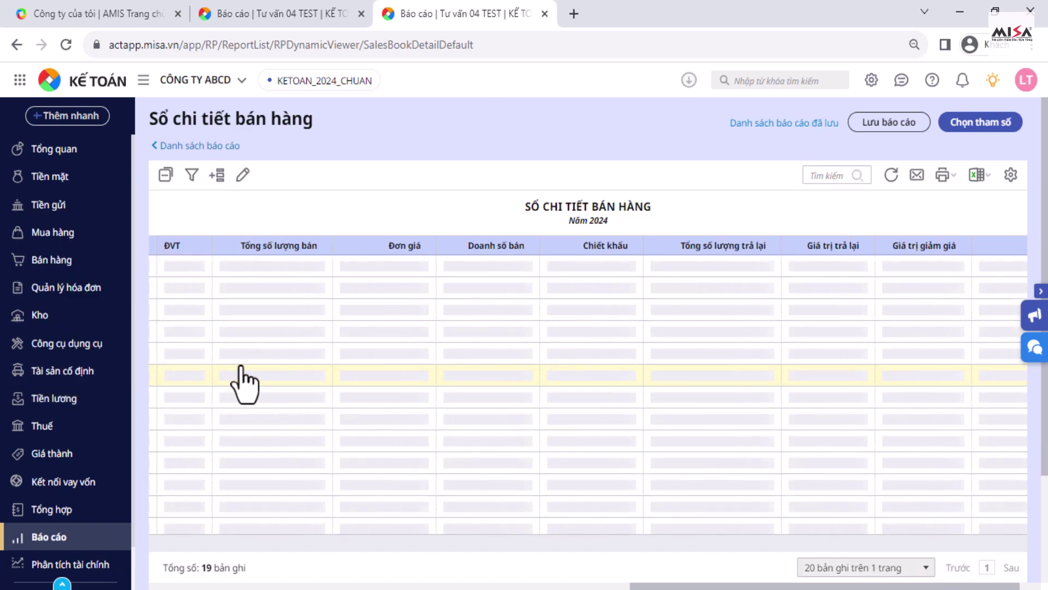
scroll(347, 330, "down", 5)
scroll(338, 388, "up", 5)
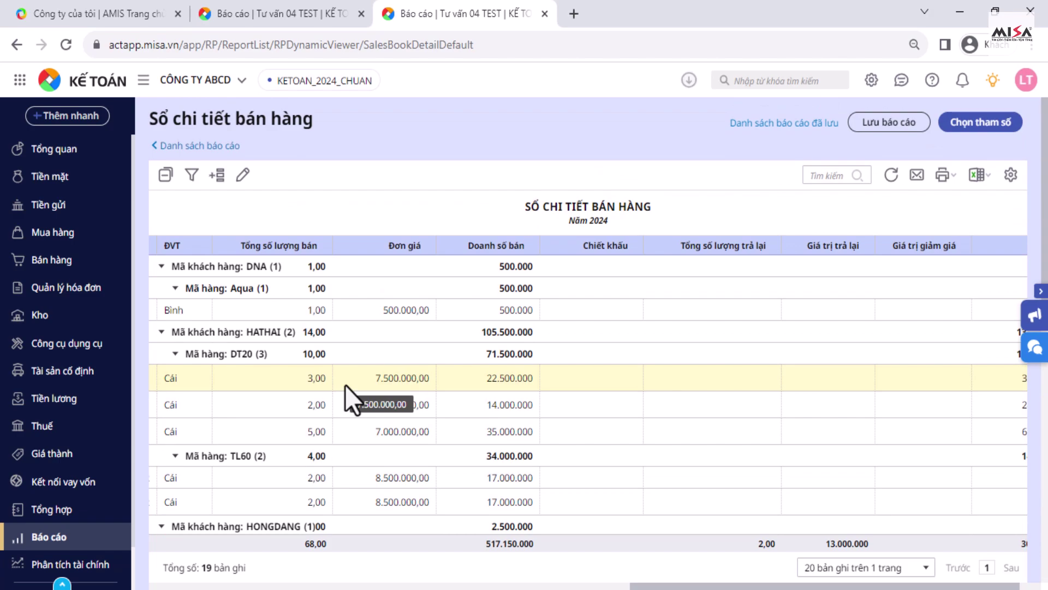
Save the grouped report under the name Sổ chi tiết bán hàng (chuan).
left_click(869, 131)
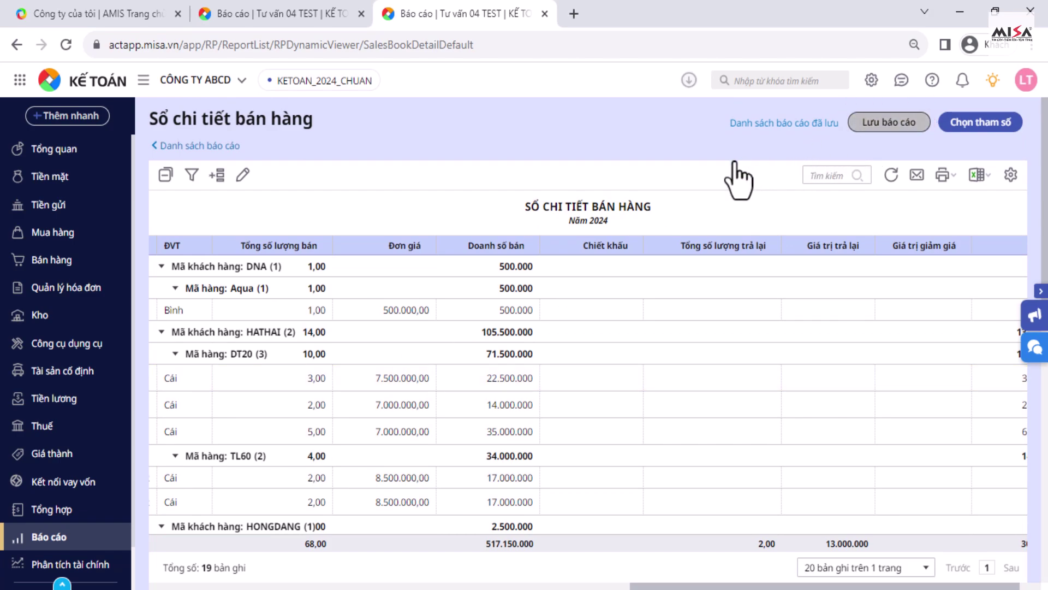
type("Sổ chi tiề")
type("t bán hàng (")
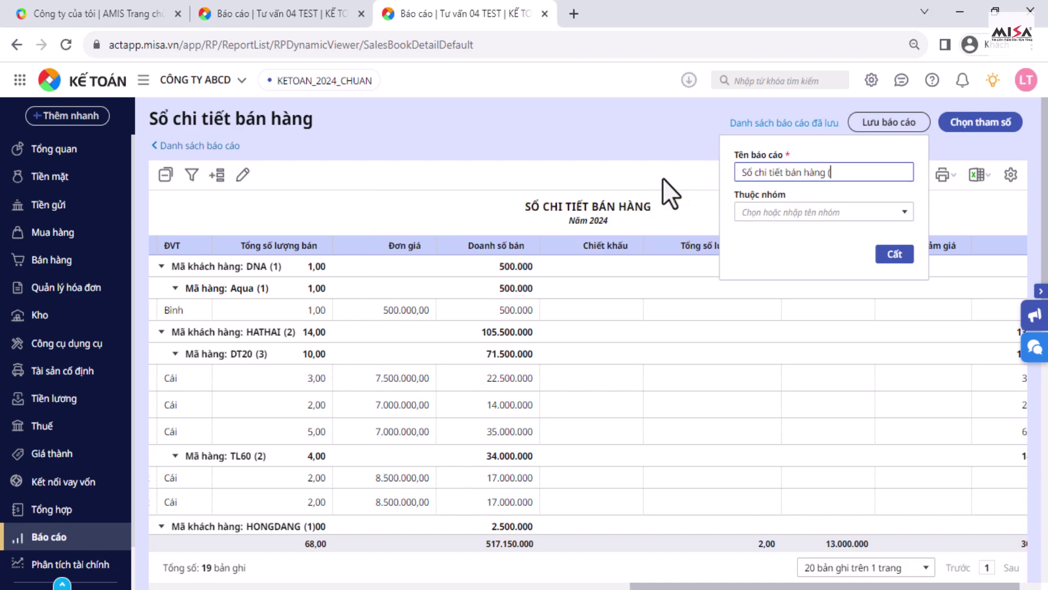
type("chuan)")
left_click(891, 254)
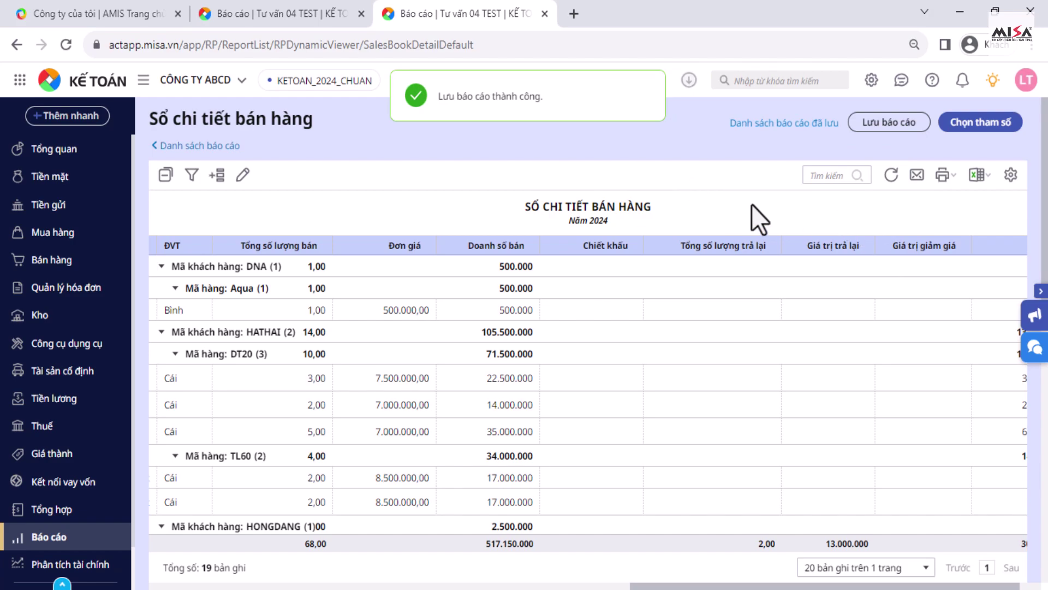
View the list of saved reports, and return to the list of all reports.
left_click(216, 146)
left_click(247, 116)
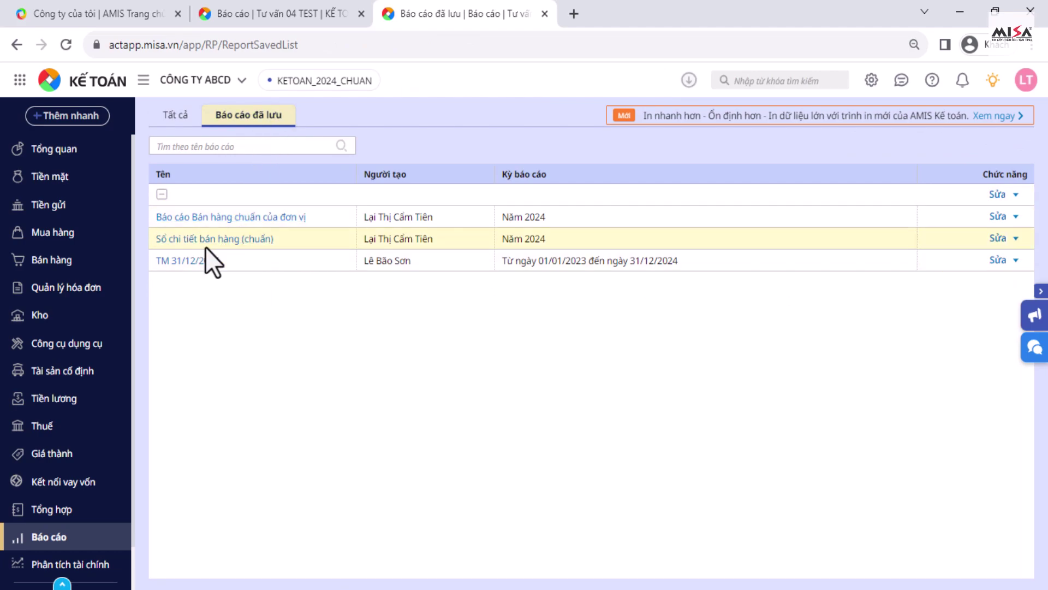
left_click(177, 120)
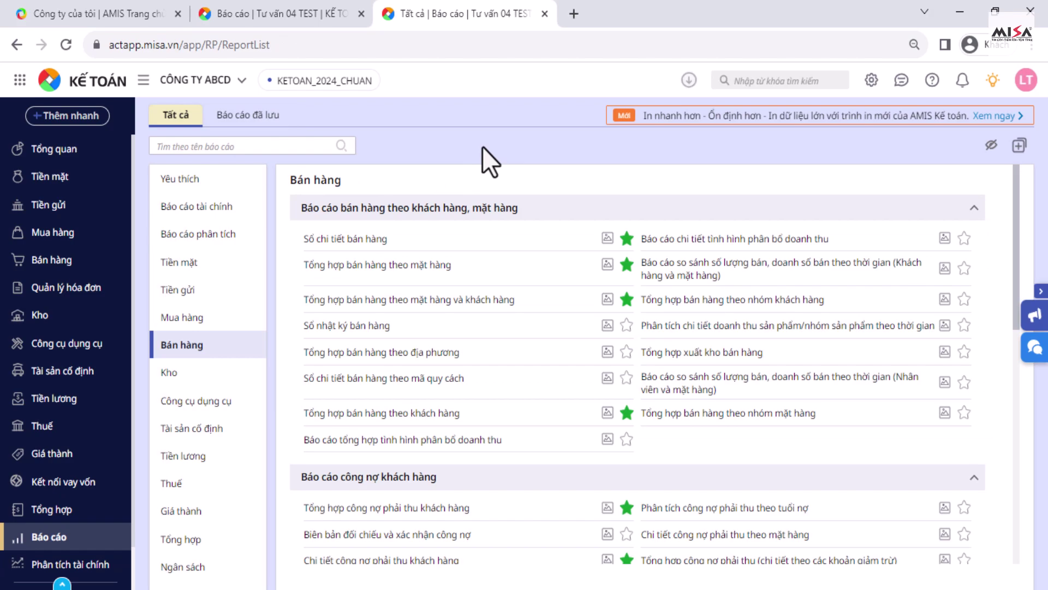
Hide the locality sales summary, the detailed revenue analysis over time, and both sales quantity and revenue comparison reports from the Bán hàng report list.
left_click(992, 146)
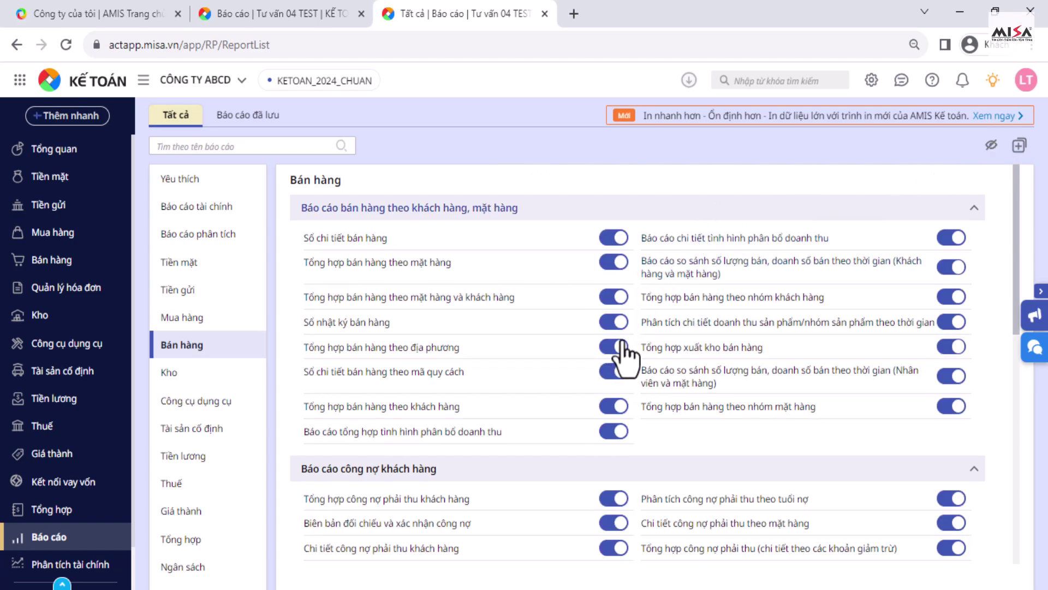
left_click(951, 376)
left_click(951, 267)
left_click(614, 347)
left_click(944, 323)
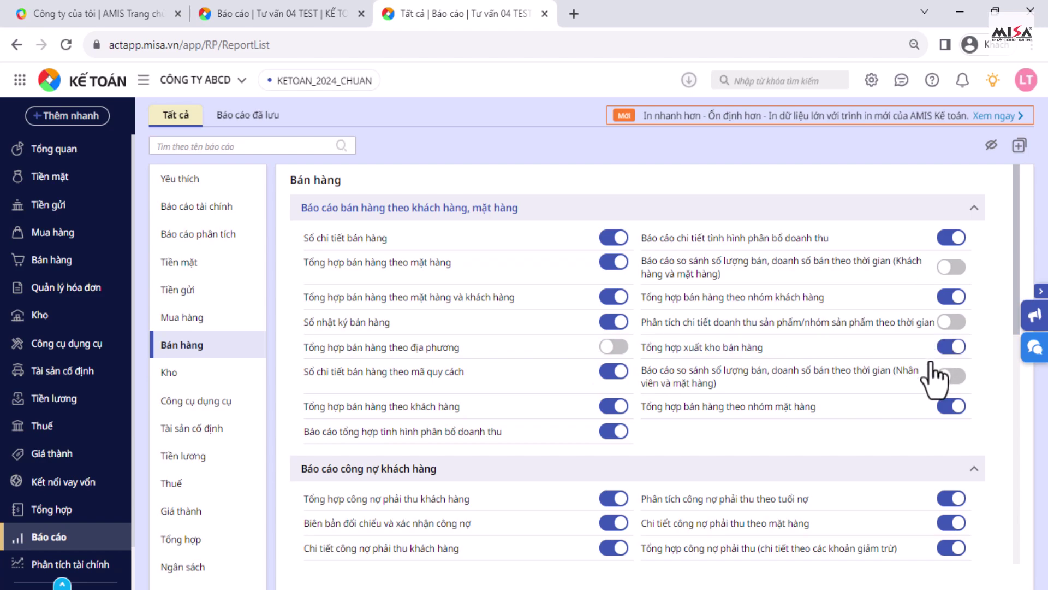
left_click(991, 144)
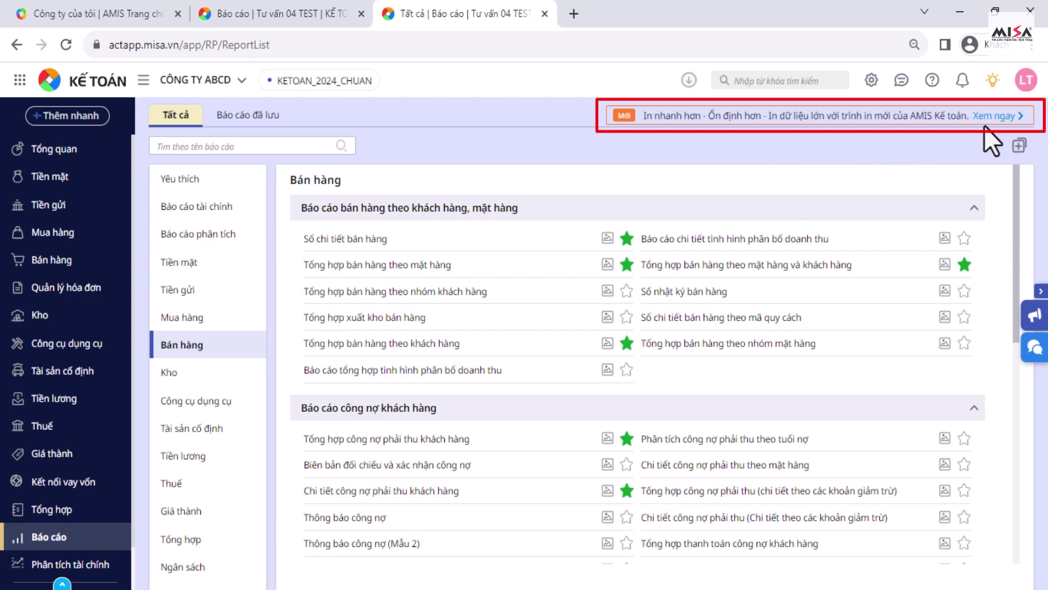
Open the announcement about the new AMIS Kế toán print engine.
left_click(1002, 117)
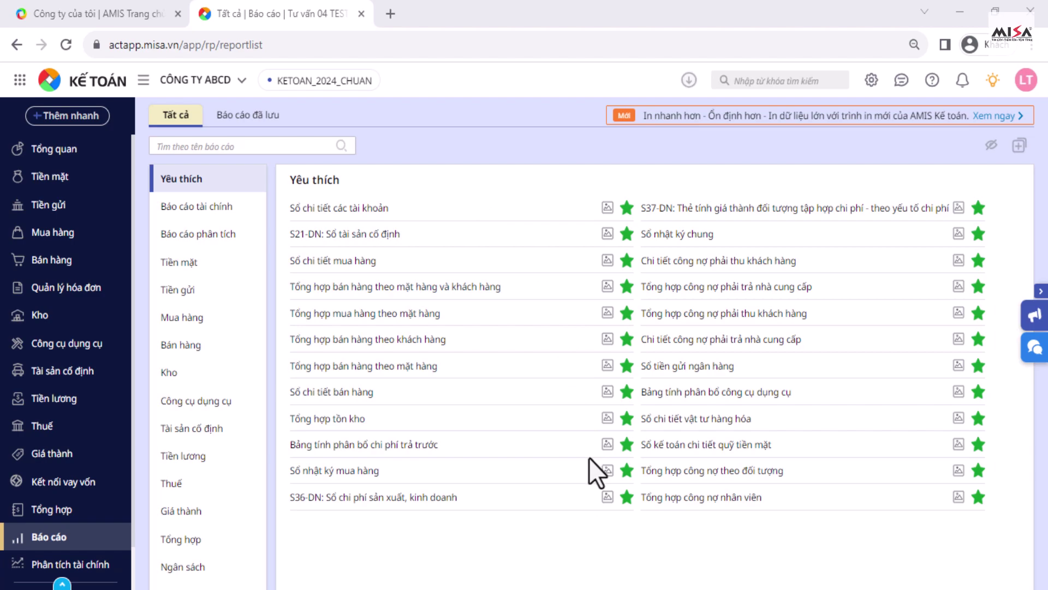
Go to youtube.com in a new browser tab and search for MISA AMIS kế toán phần mềm kế toán phổ biến nhất.
left_click(390, 13)
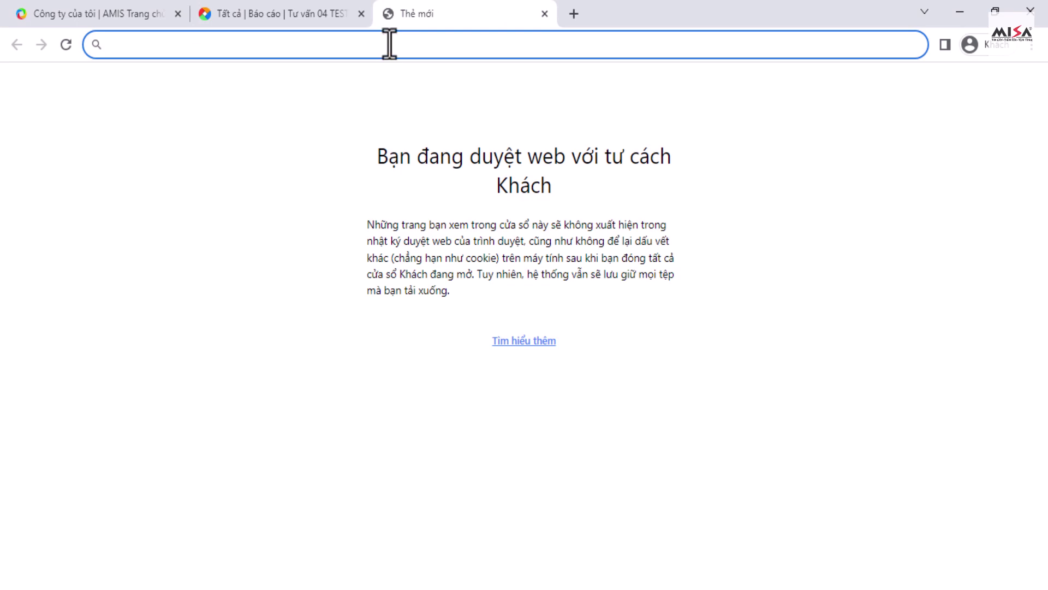
type("youtube")
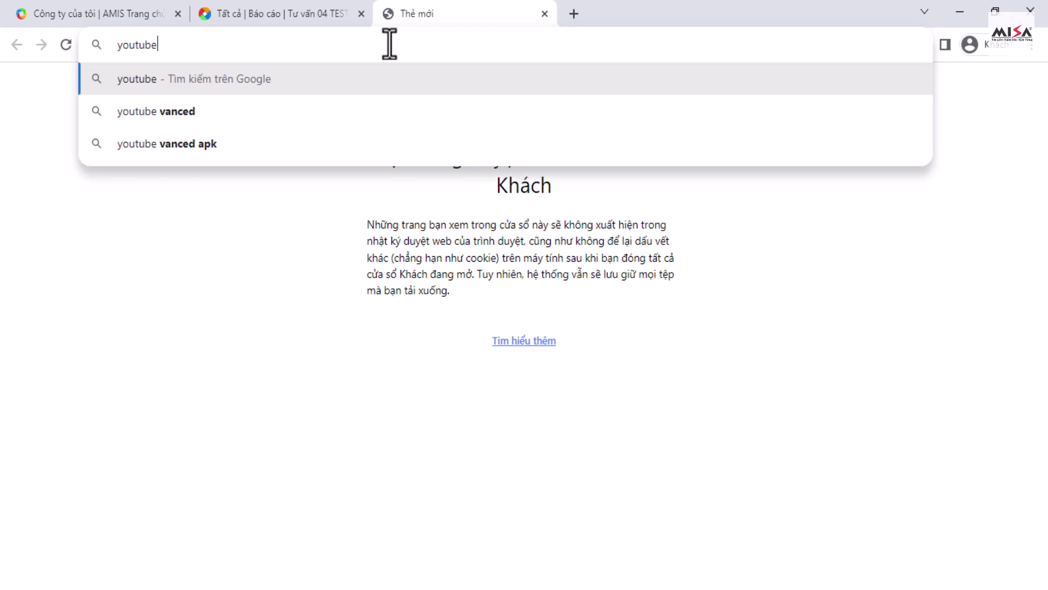
type(".com")
key("Return")
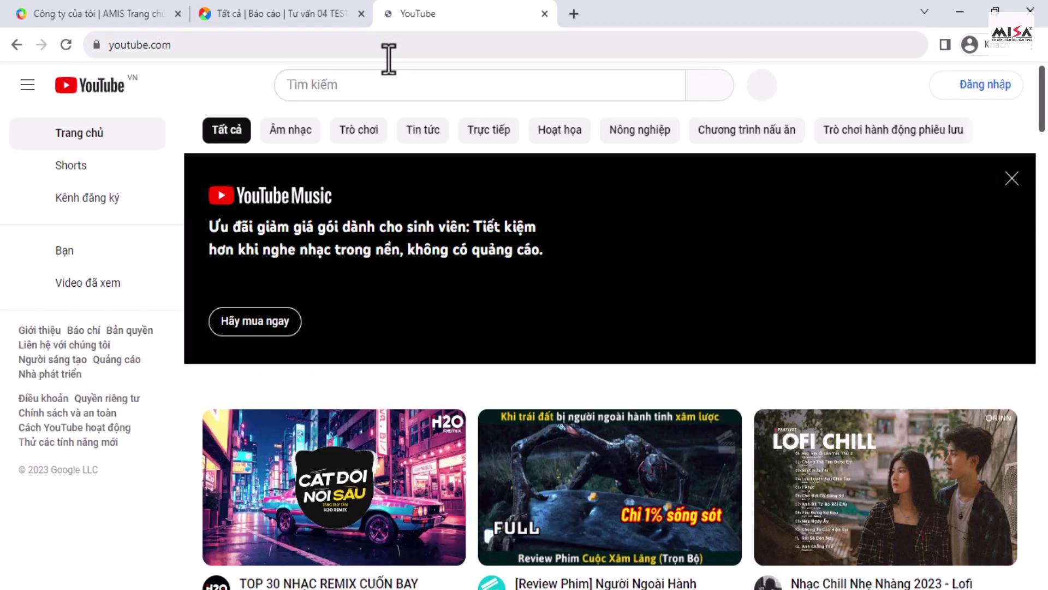
left_click(375, 85)
type("MISA SAM")
key("BackSpace")
key("BackSpace")
key("BackSpace")
type("A")
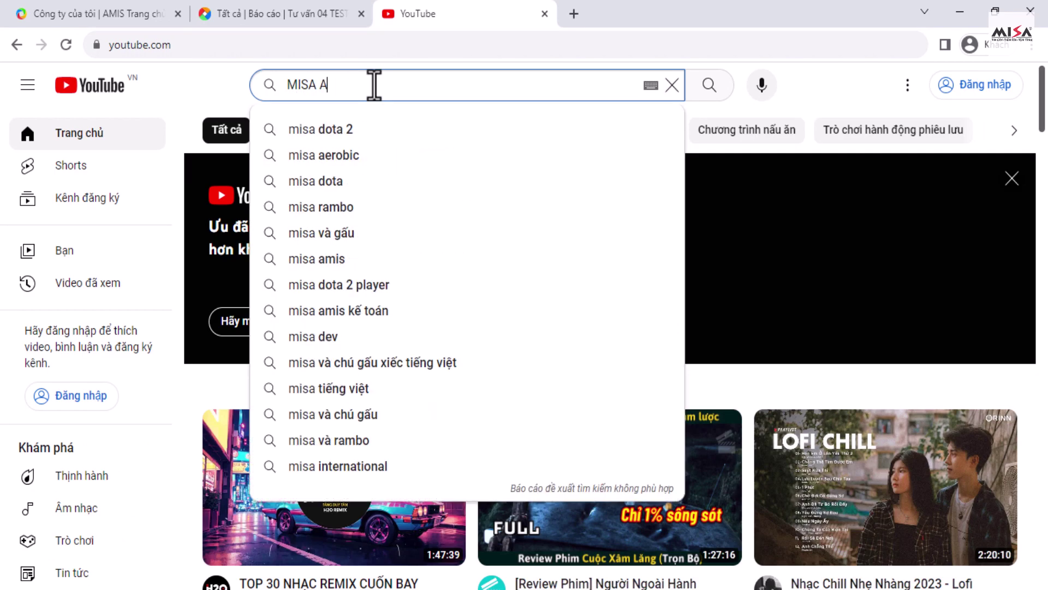
type("MIS kế toán phần mềm kế toán phổ biến nhất")
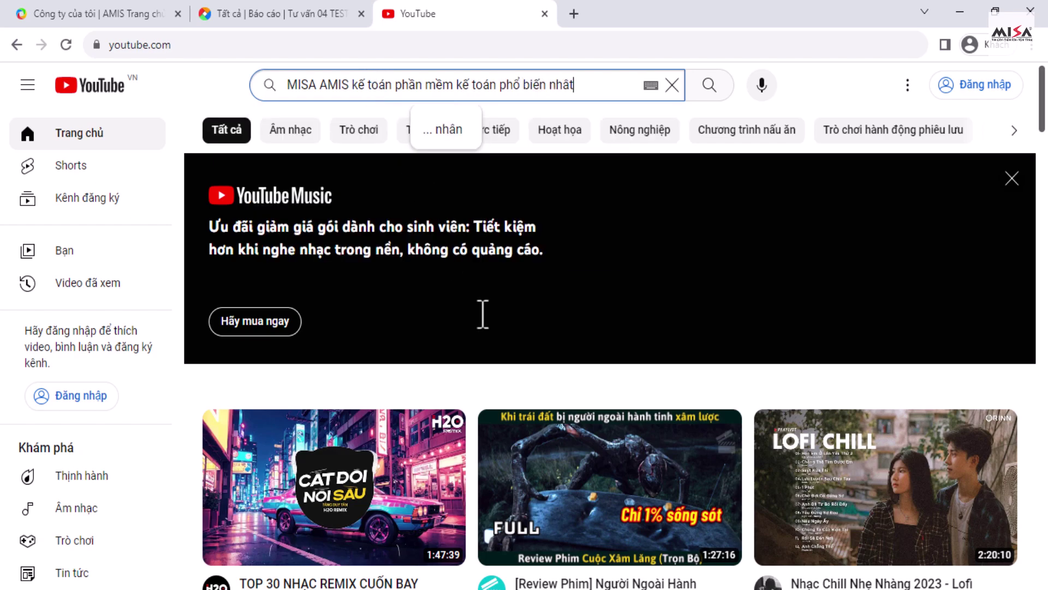
key("Return")
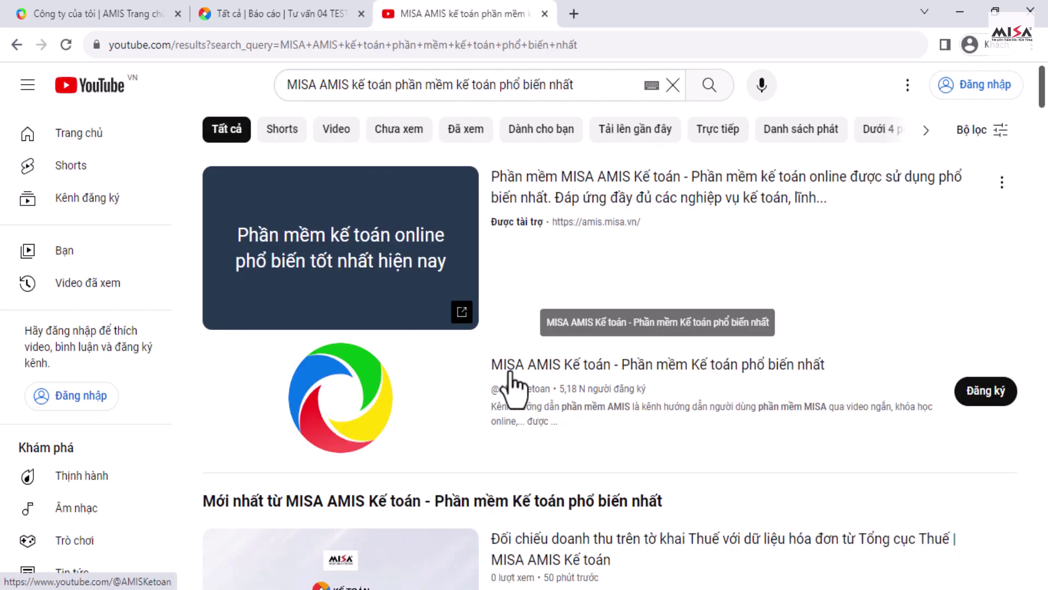
Open the MISA AMIS Kế toán channel and look through its introduction and year-end settlement guide videos.
left_click(508, 377)
scroll(367, 355, "down", 6)
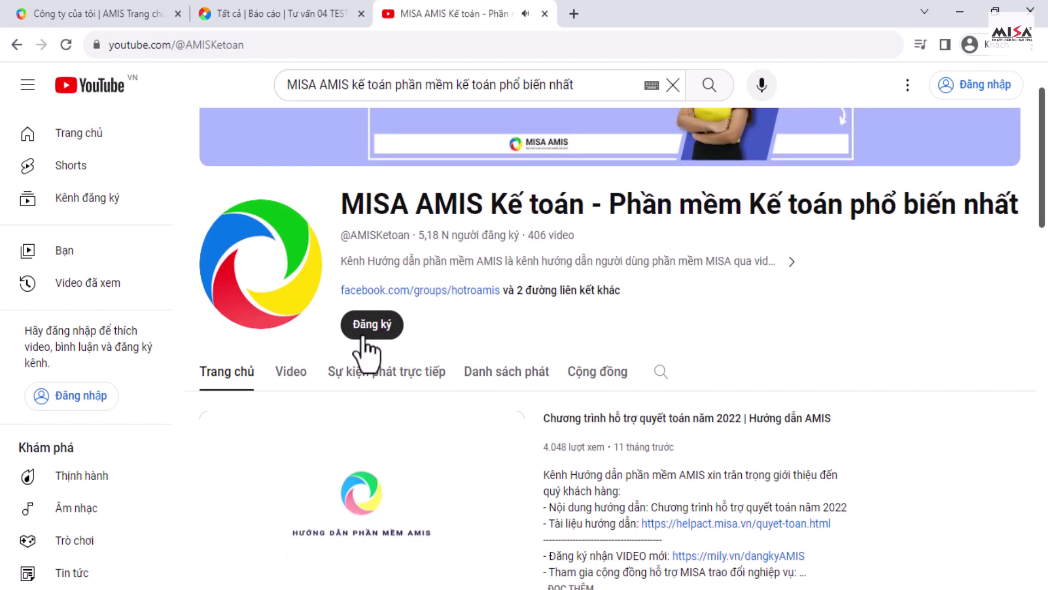
scroll(399, 433, "down", 3)
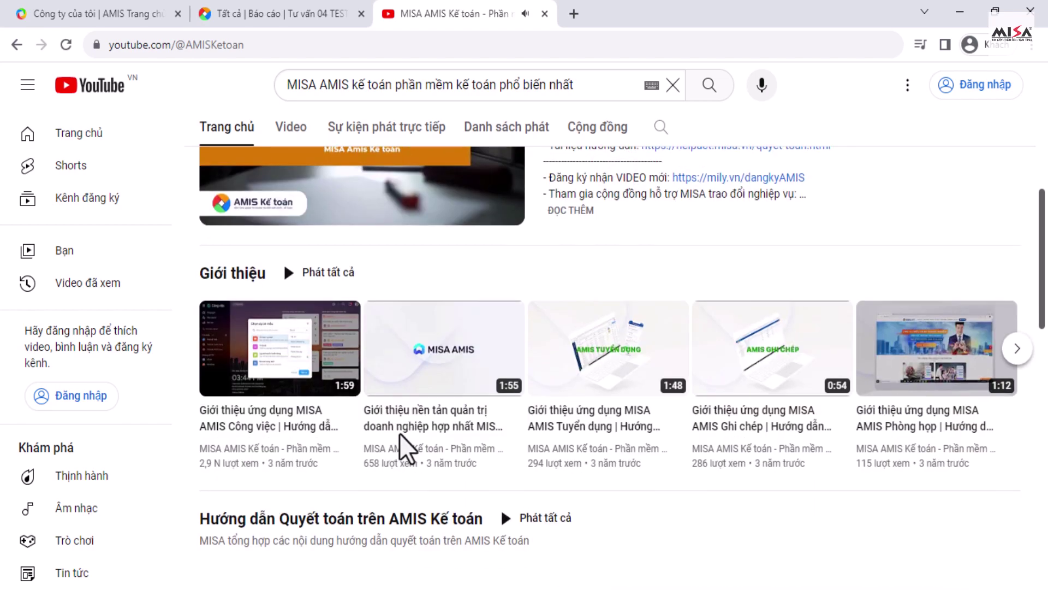
scroll(320, 532, "down", 3)
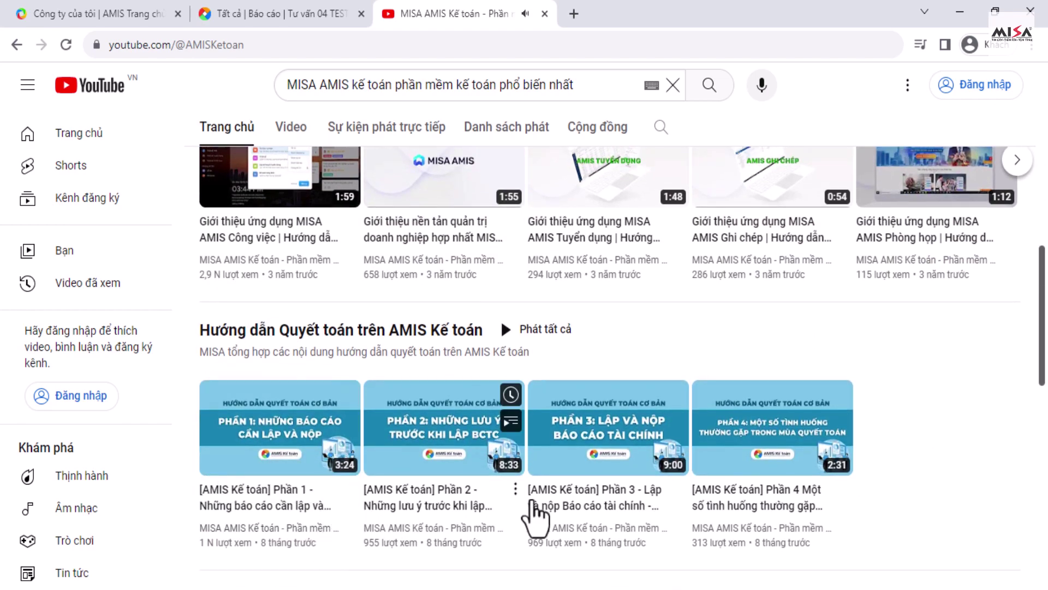
mouse_move(620, 501)
scroll(596, 502, "up", 3)
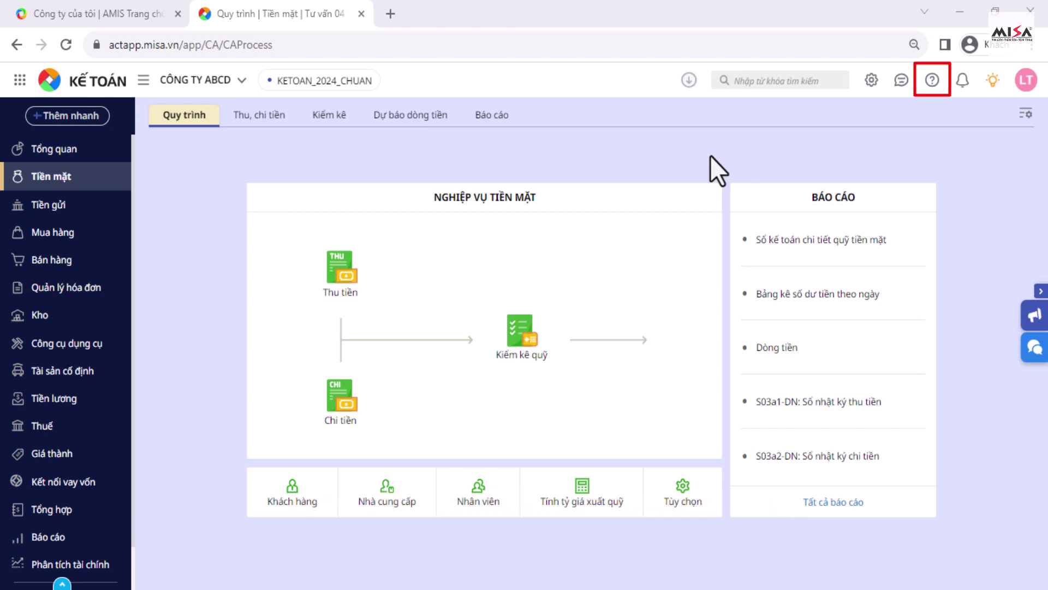
Open the user guide from the AMIS Kế toán help and go to the help site's home page to view its topics.
left_click(933, 80)
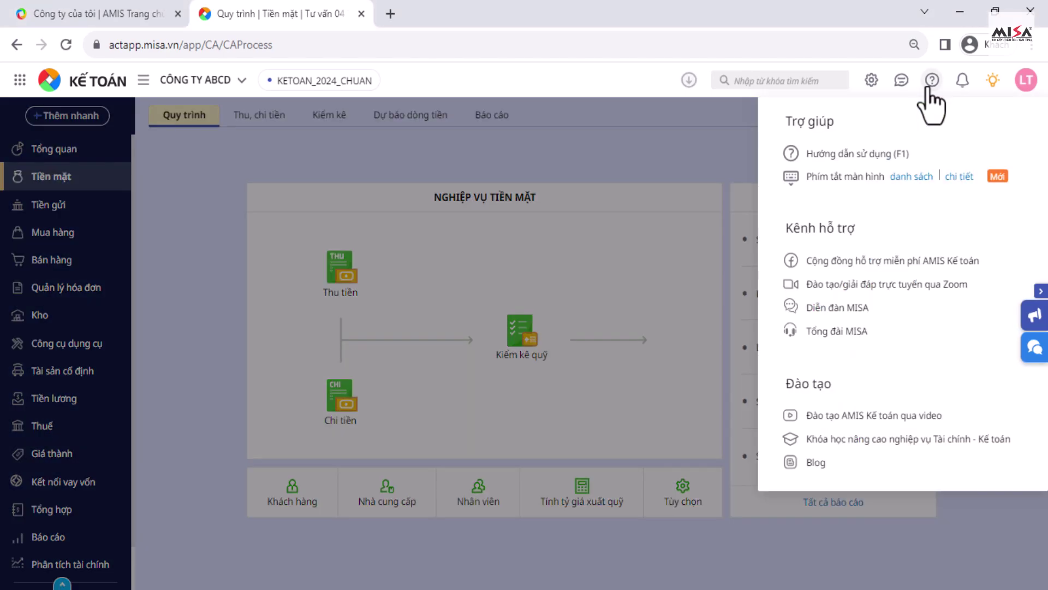
left_click(953, 156)
left_click(747, 89)
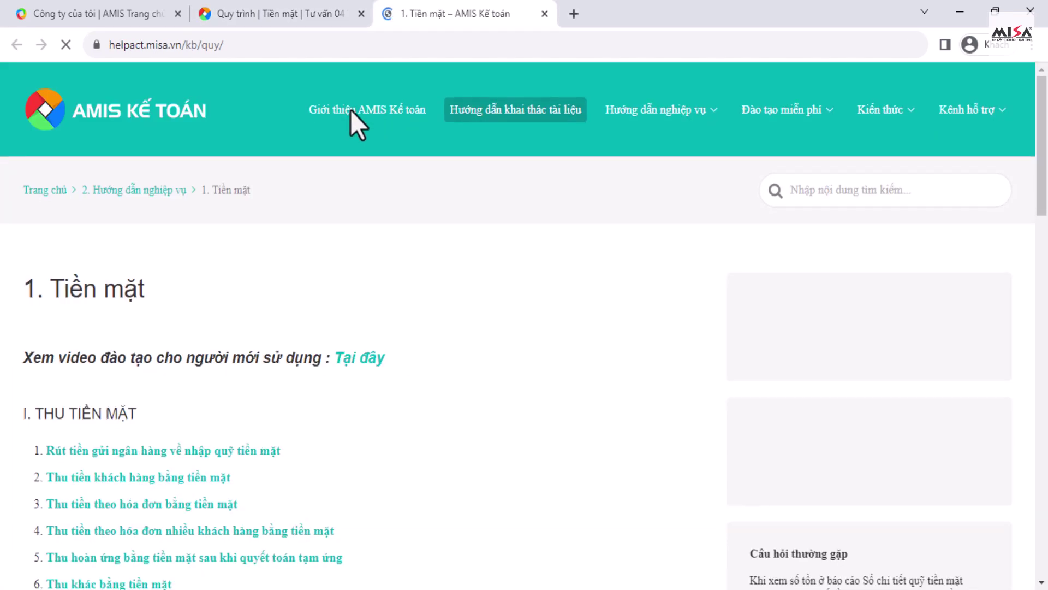
left_click(169, 116)
scroll(202, 377, "down", 3)
scroll(203, 372, "down", 2)
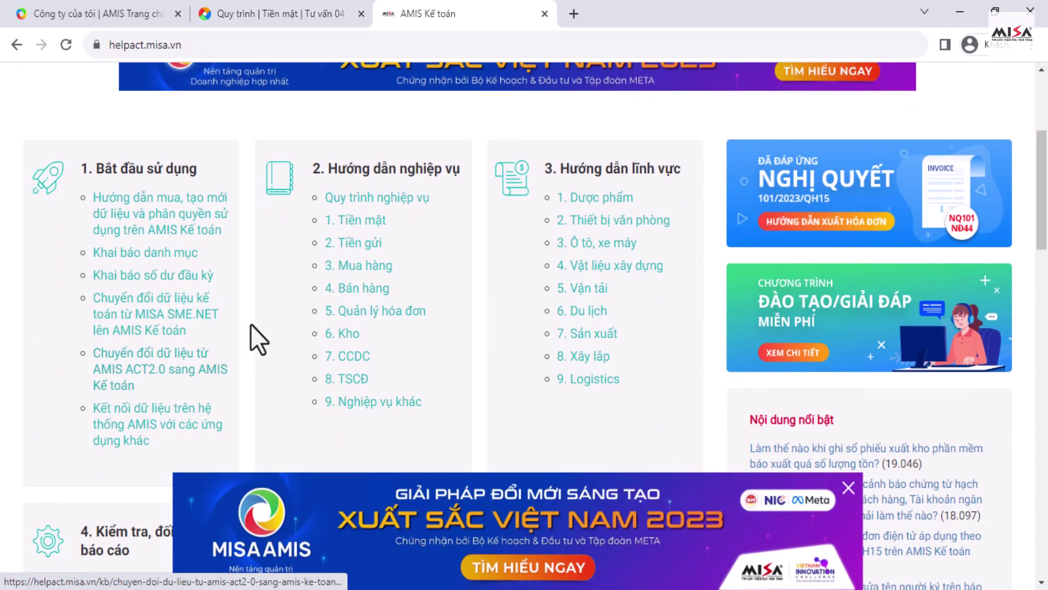
Open the 6. Kho guide under Hướng dẫn nghiệp vụ and look through its topics.
left_click(343, 332)
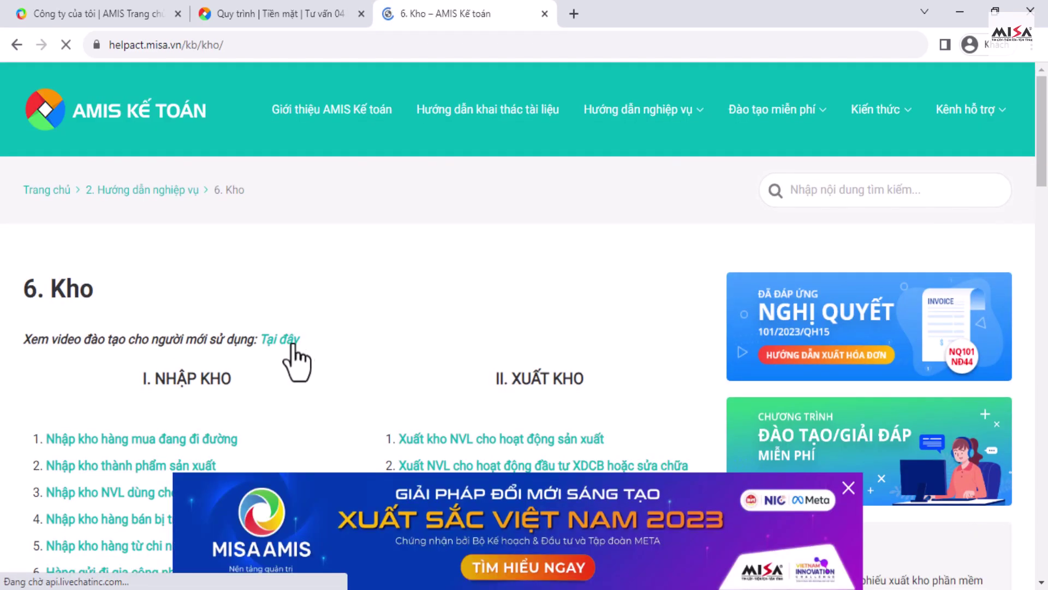
scroll(344, 352, "down", 6)
scroll(440, 355, "down", 5)
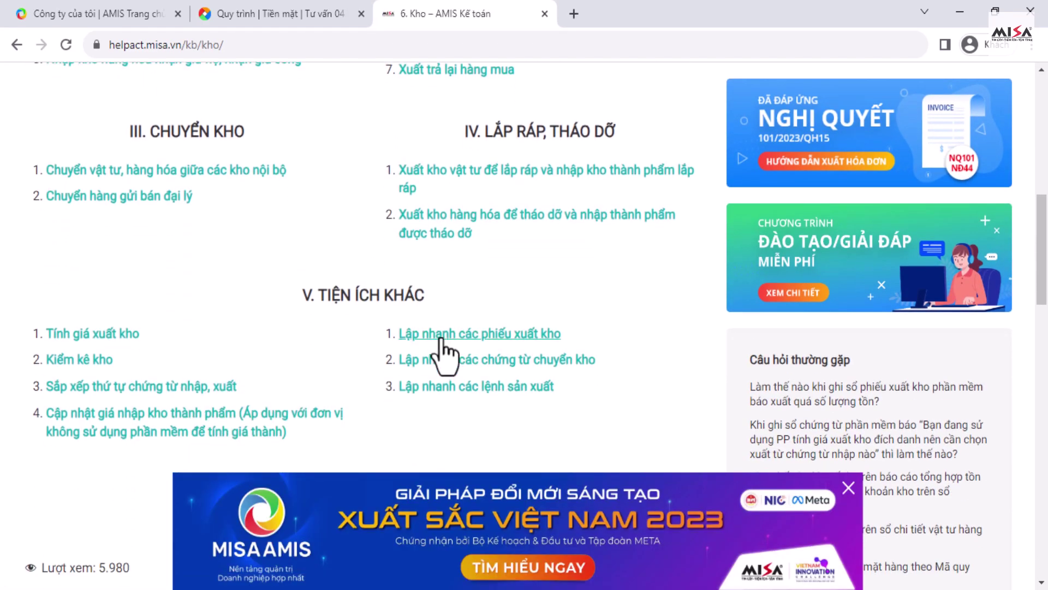
scroll(453, 328, "up", 12)
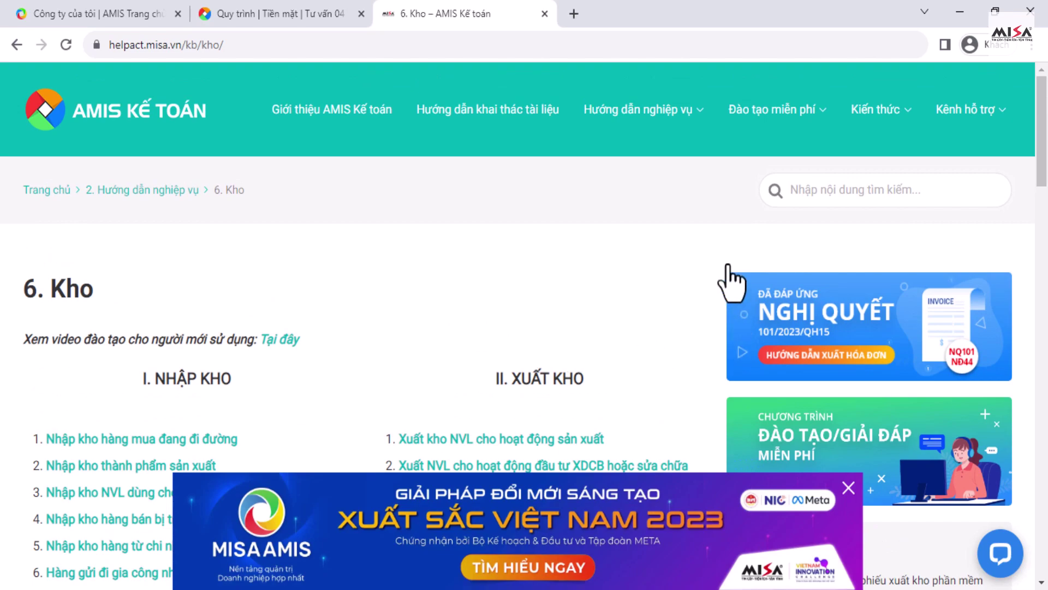
Search the help site for chuyển tiền nội bộ, and open the article's topic on transfers between bank accounts of the same unit or branch.
left_click(819, 190)
type("chuyển tiên")
key("BackSpace")
key("BackSpace")
type("ền nội bộ")
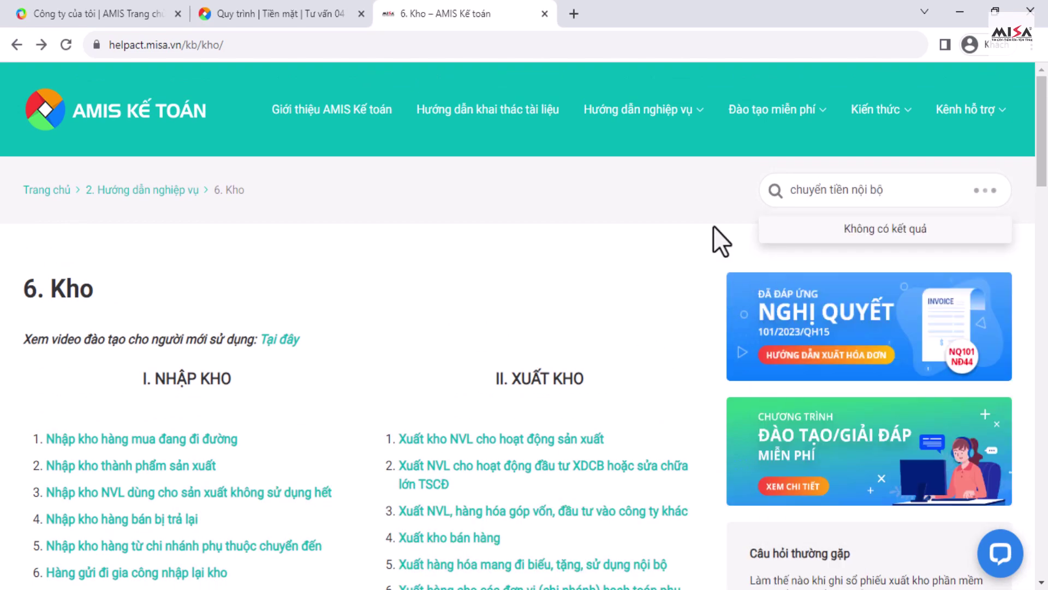
key("Return")
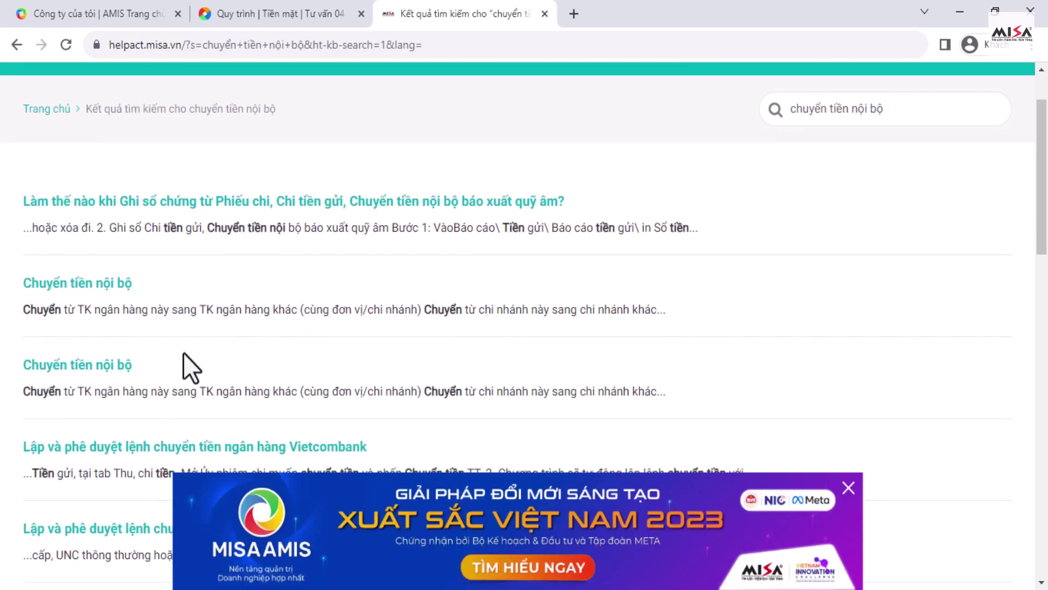
left_click(304, 365)
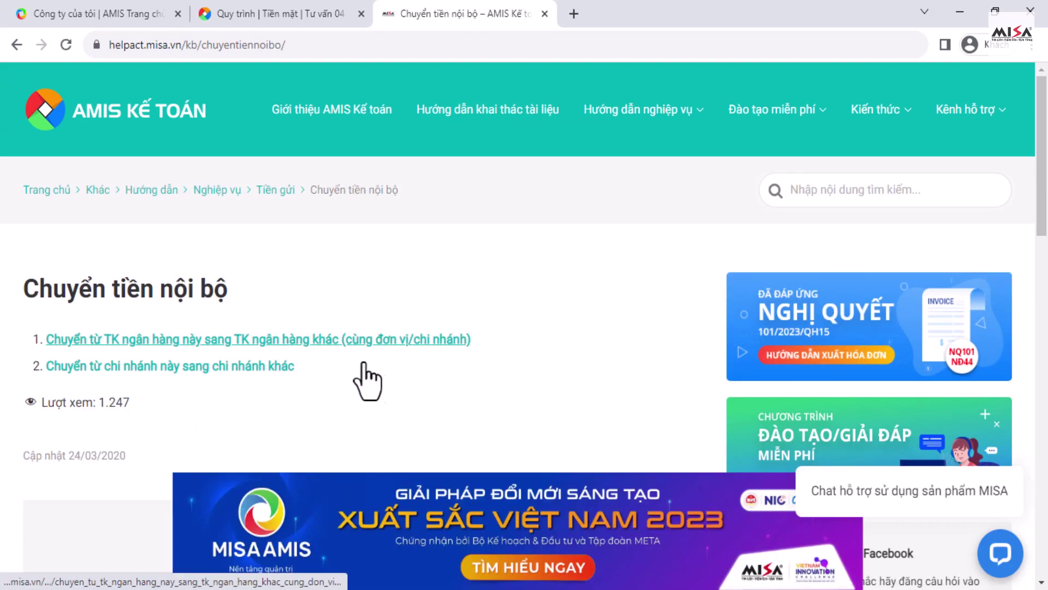
left_click(349, 337)
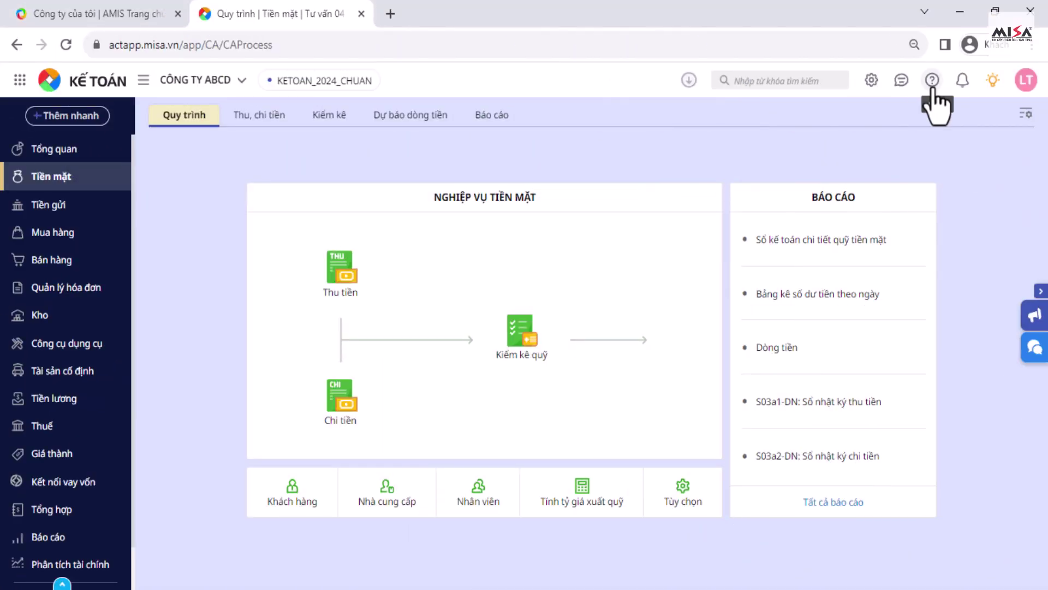
View the support channels in the AMIS Kế toán help, close them, and open the support chat.
left_click(932, 82)
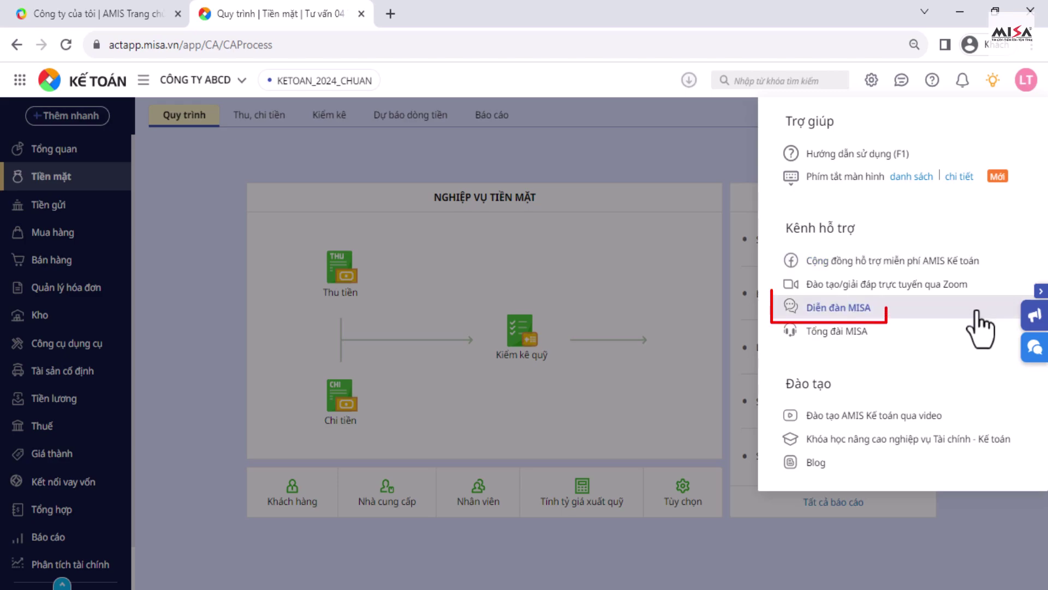
left_click(919, 535)
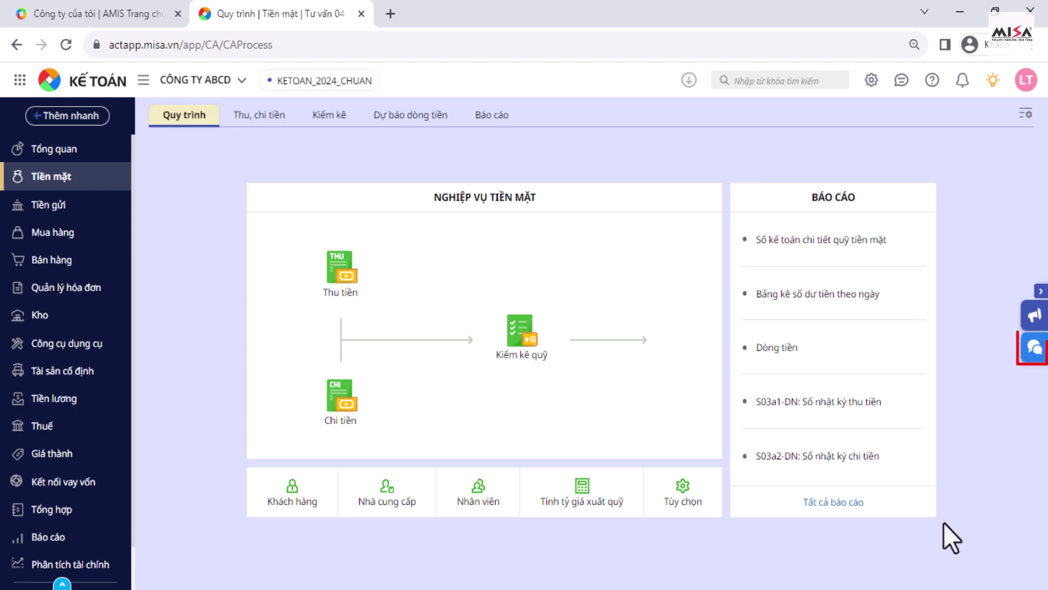
left_click(1033, 349)
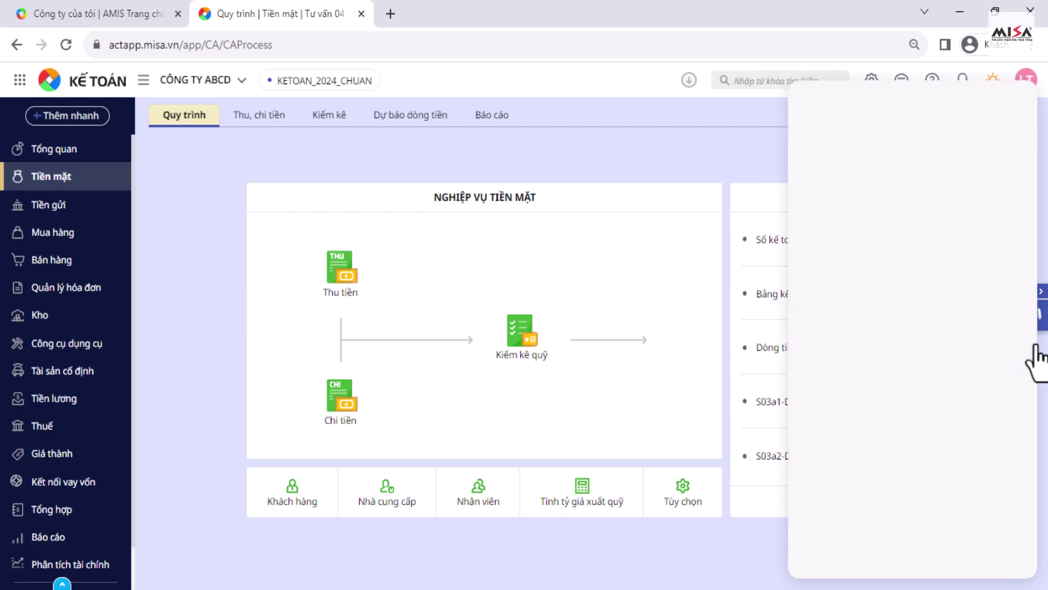